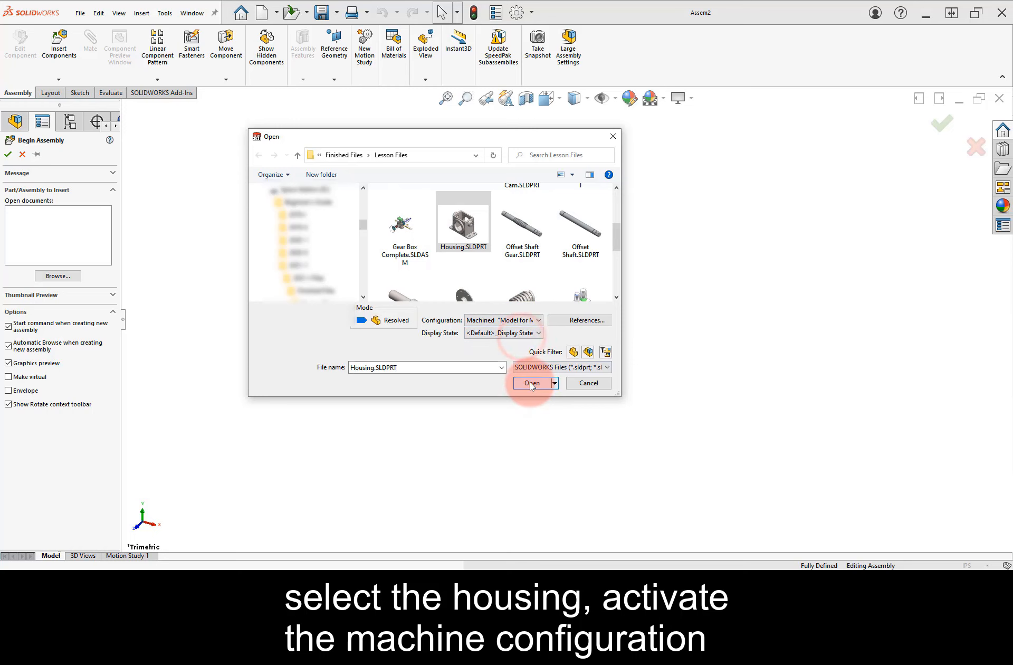
# - Load Housing.SLDPRT in its Machined configuration, show the origins, and place the housing on the assembly origin
pyautogui.click(532, 383)
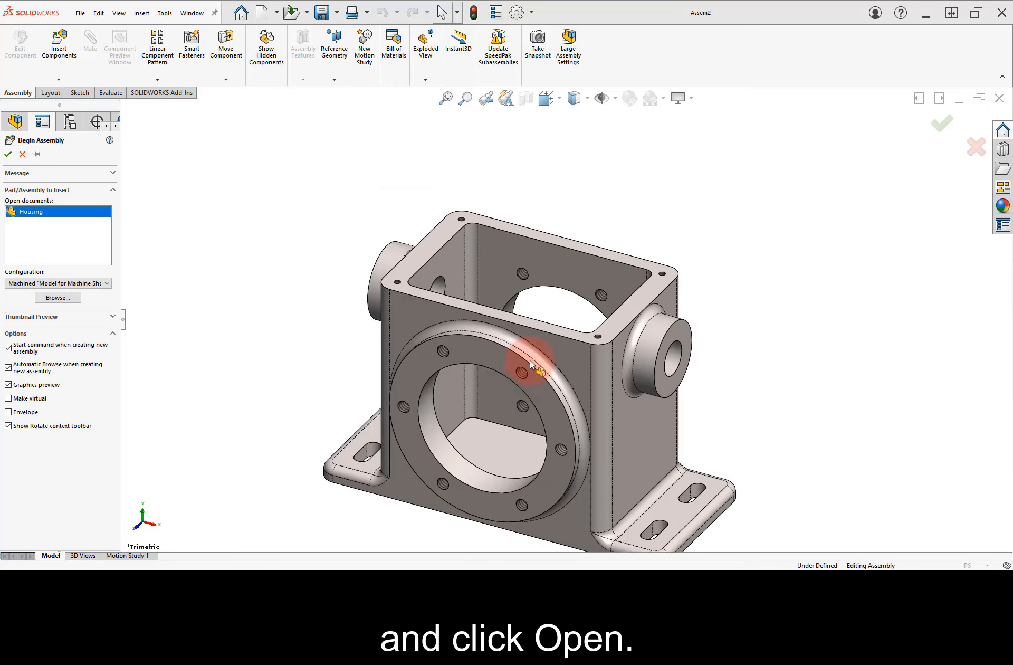
pyautogui.click(616, 99)
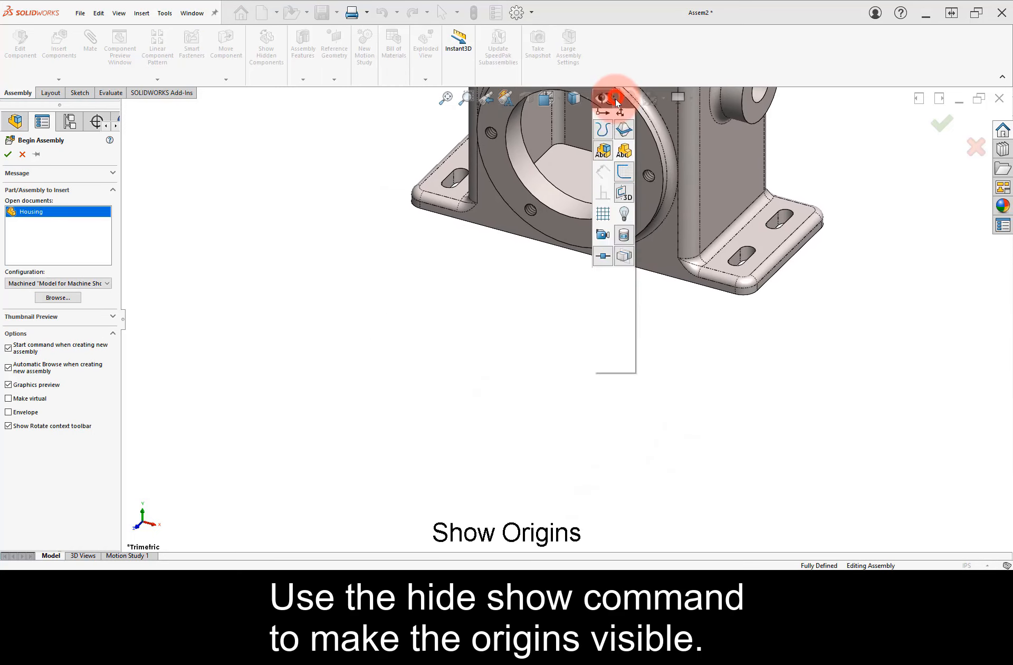
pyautogui.click(603, 161)
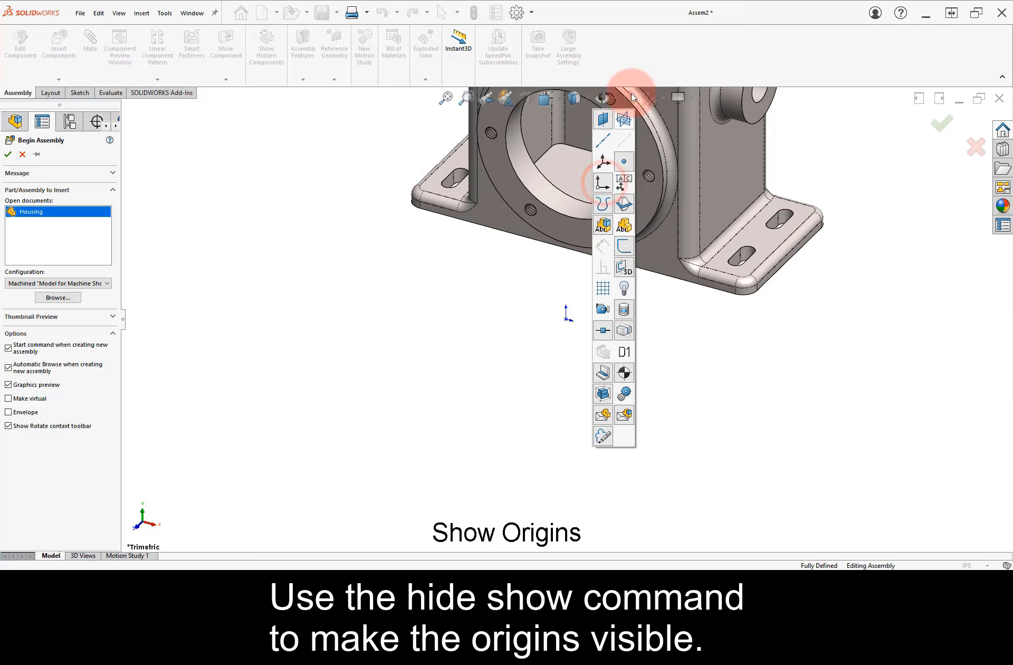
pyautogui.click(641, 62)
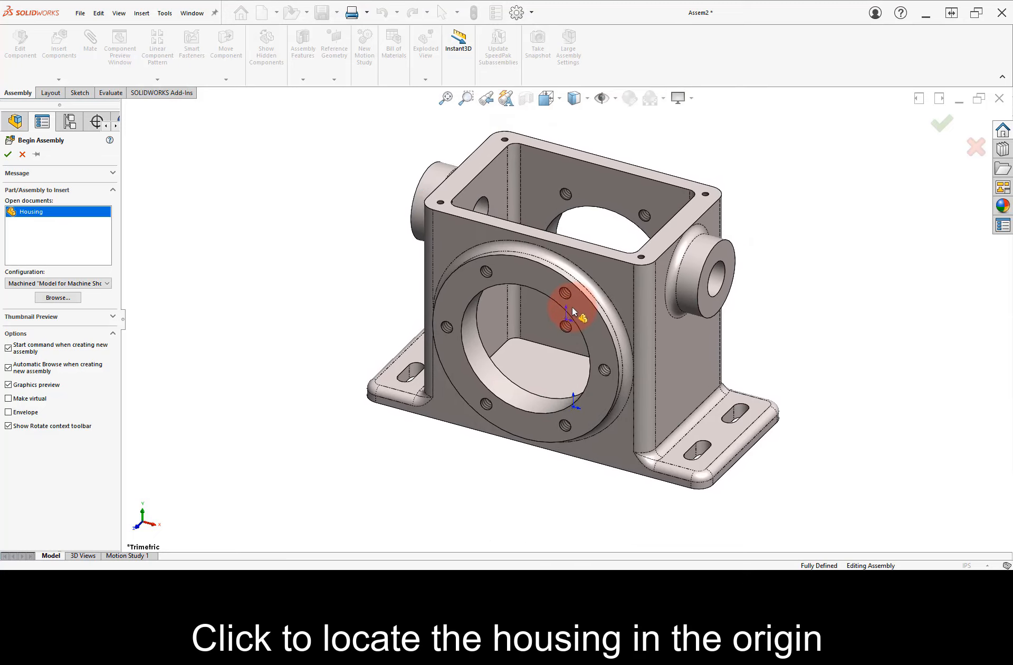
pyautogui.click(566, 319)
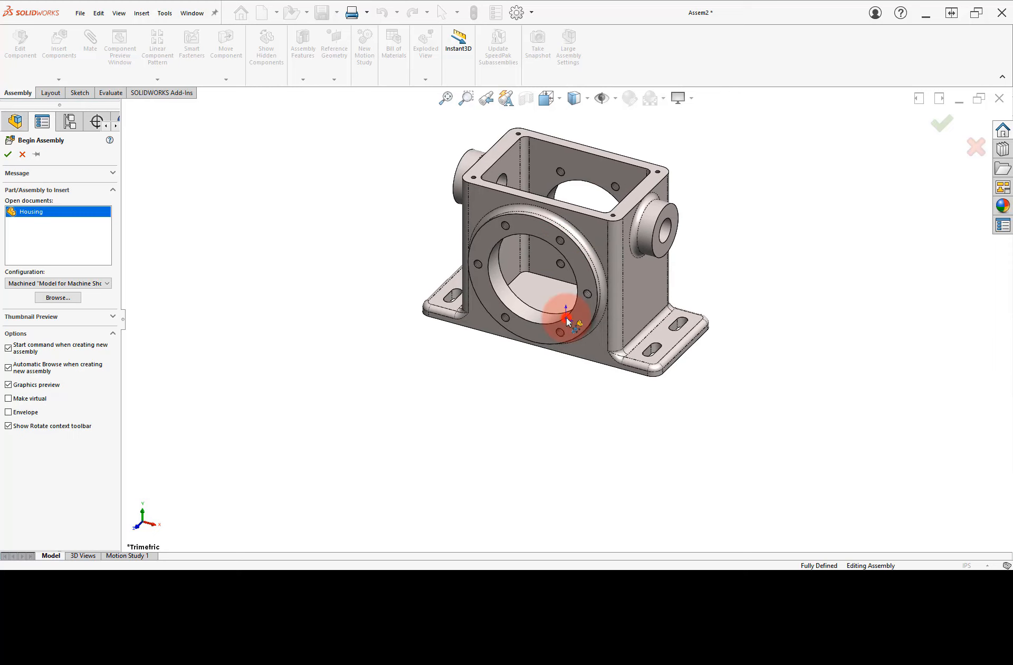
pyautogui.click(566, 319)
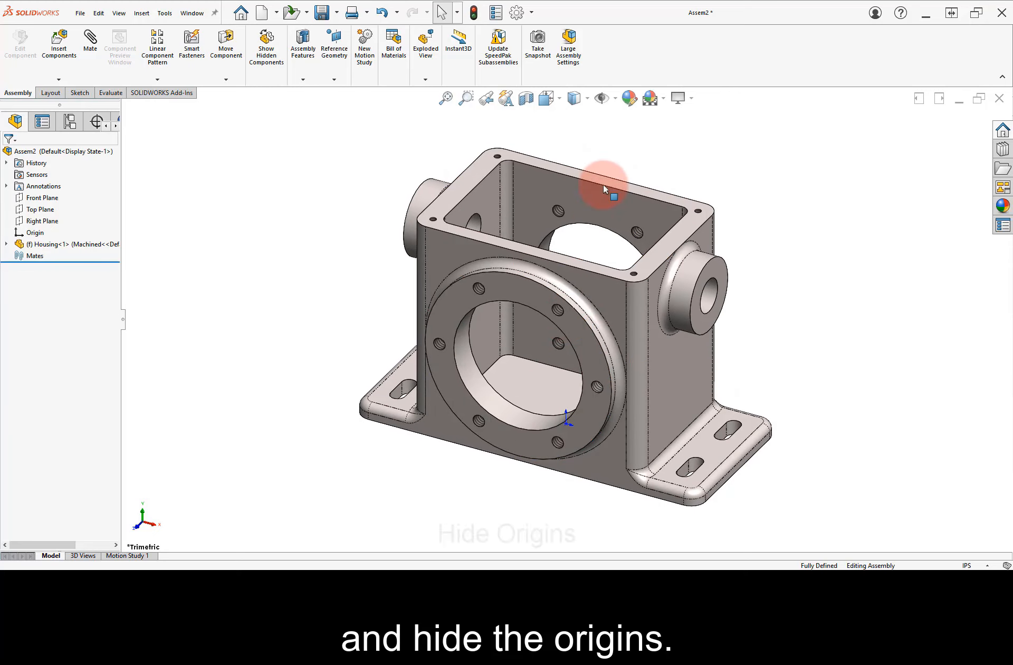
# - Hide the origins in the assembly view
pyautogui.click(615, 99)
pyautogui.click(605, 158)
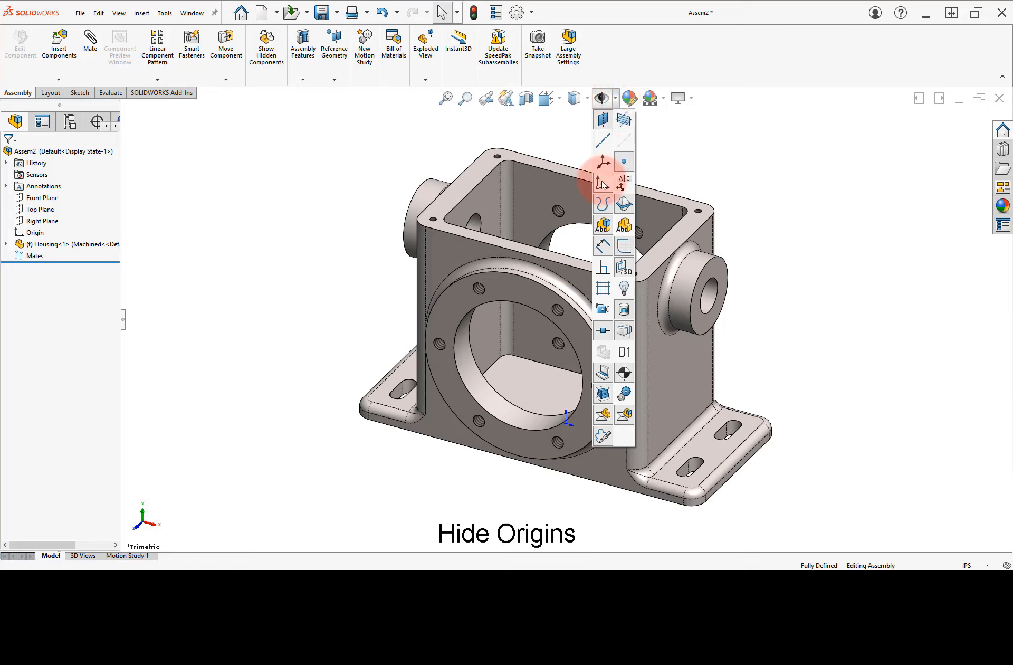
pyautogui.click(681, 163)
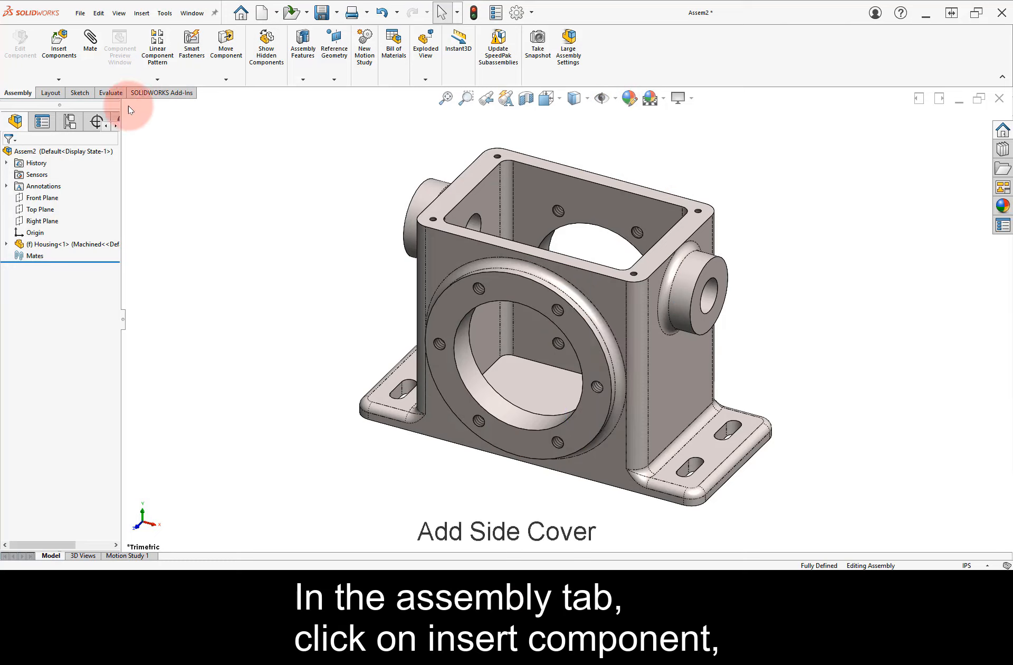
# - Insert Side Cover.SLDPRT in its Machined configuration and place it in open space beside the housing's round opening
pyautogui.click(64, 63)
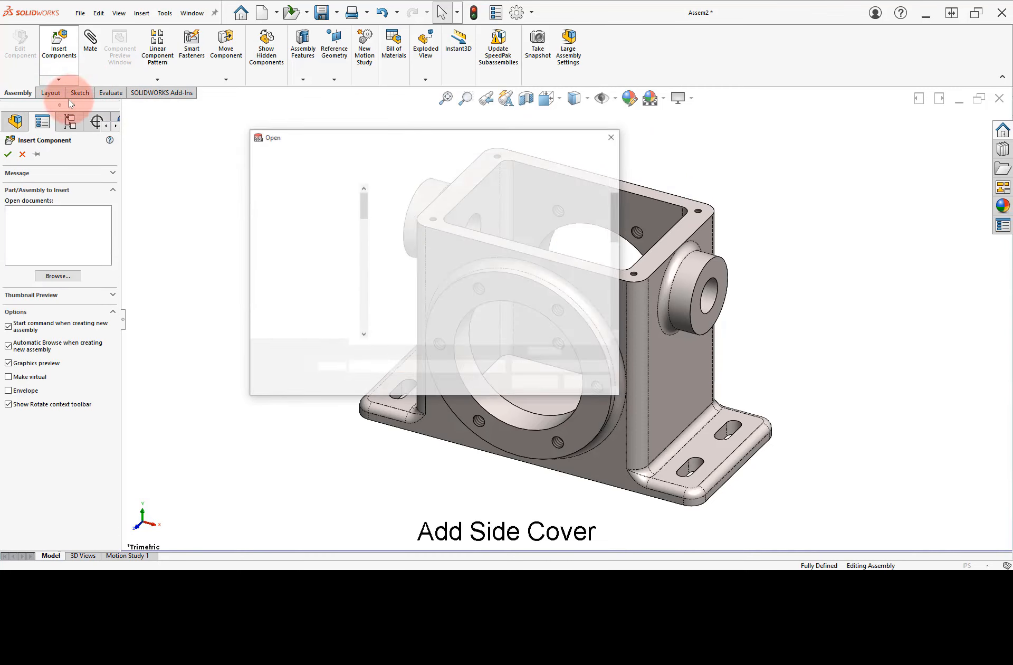
pyautogui.moveTo(612, 226); pyautogui.dragTo(583, 283)
pyautogui.click(464, 265)
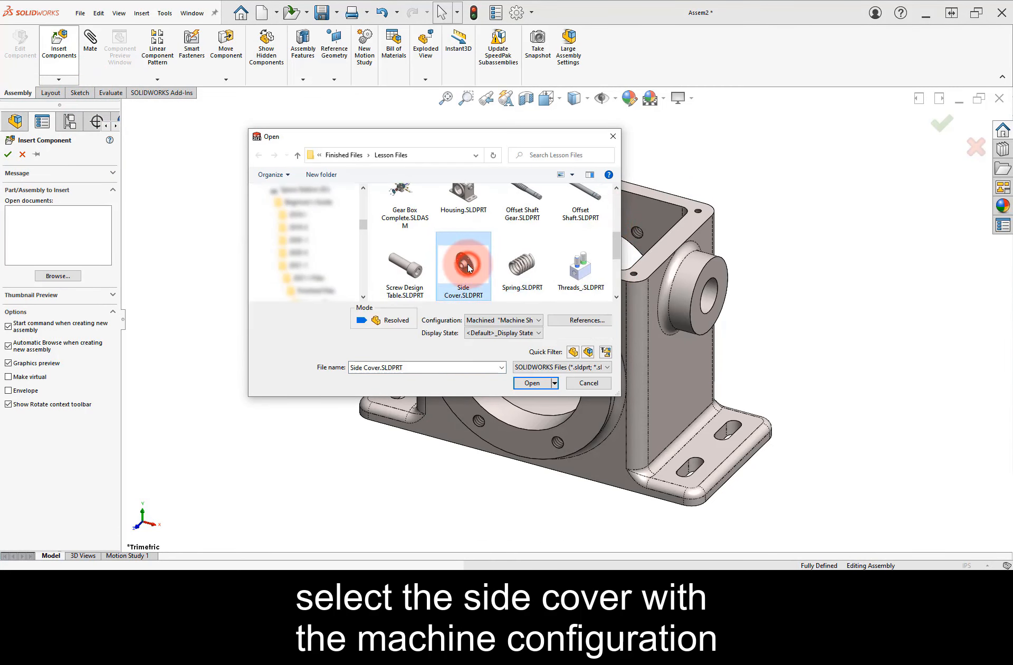
pyautogui.click(539, 320)
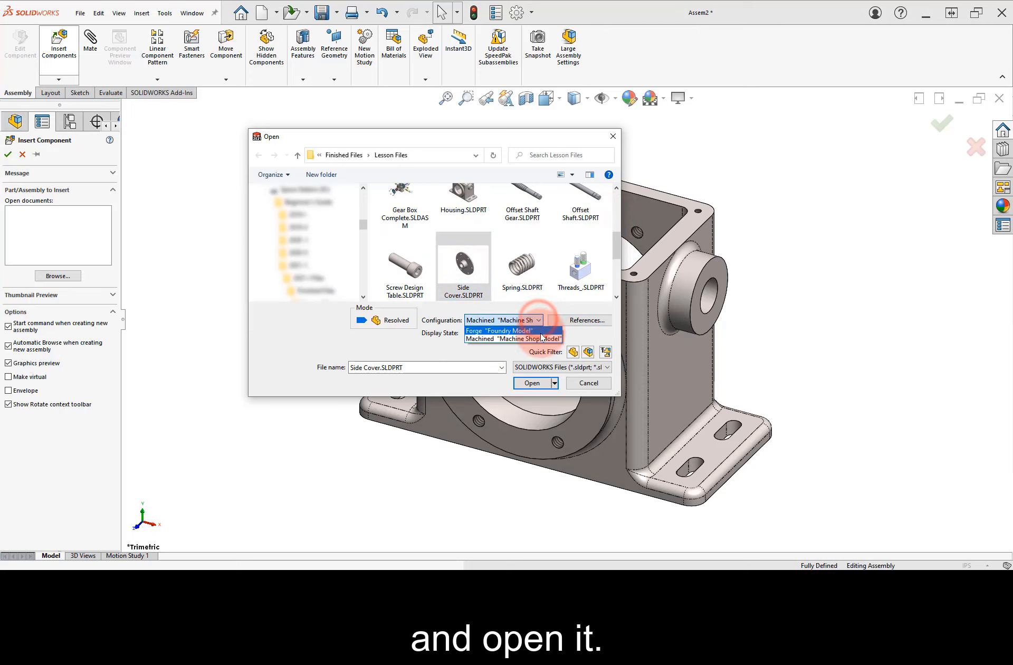
pyautogui.click(532, 383)
pyautogui.click(534, 386)
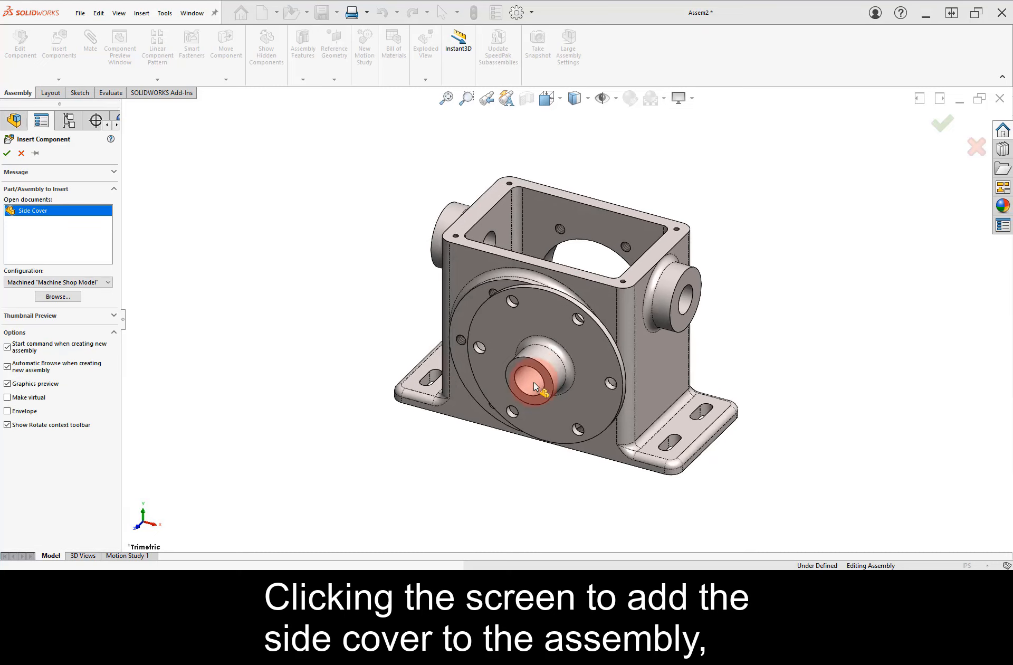
pyautogui.moveTo(534, 386); pyautogui.dragTo(336, 374)
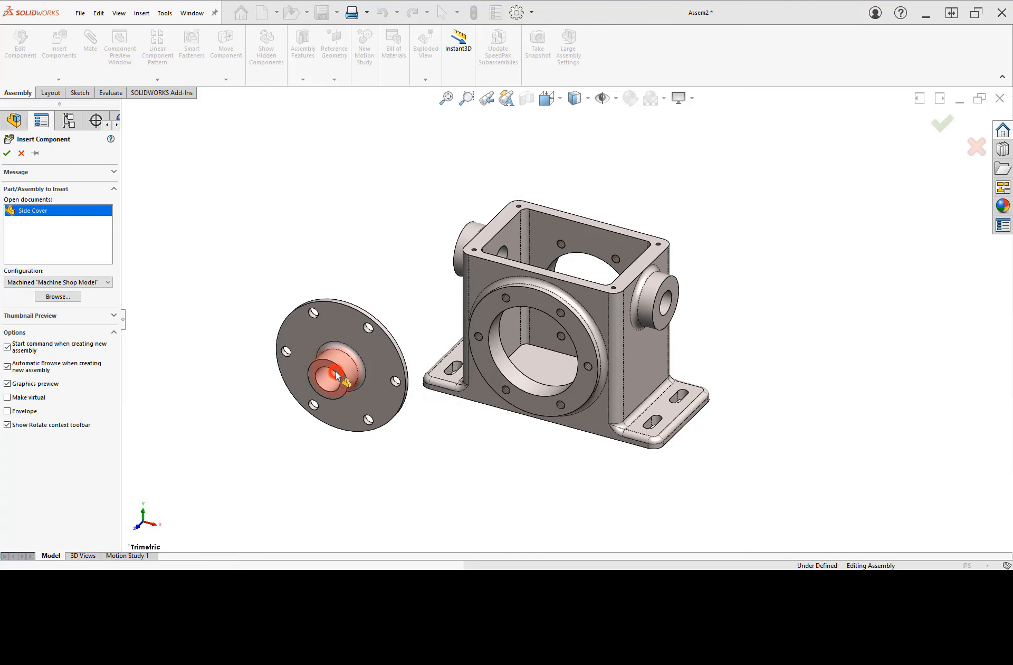
pyautogui.click(357, 365)
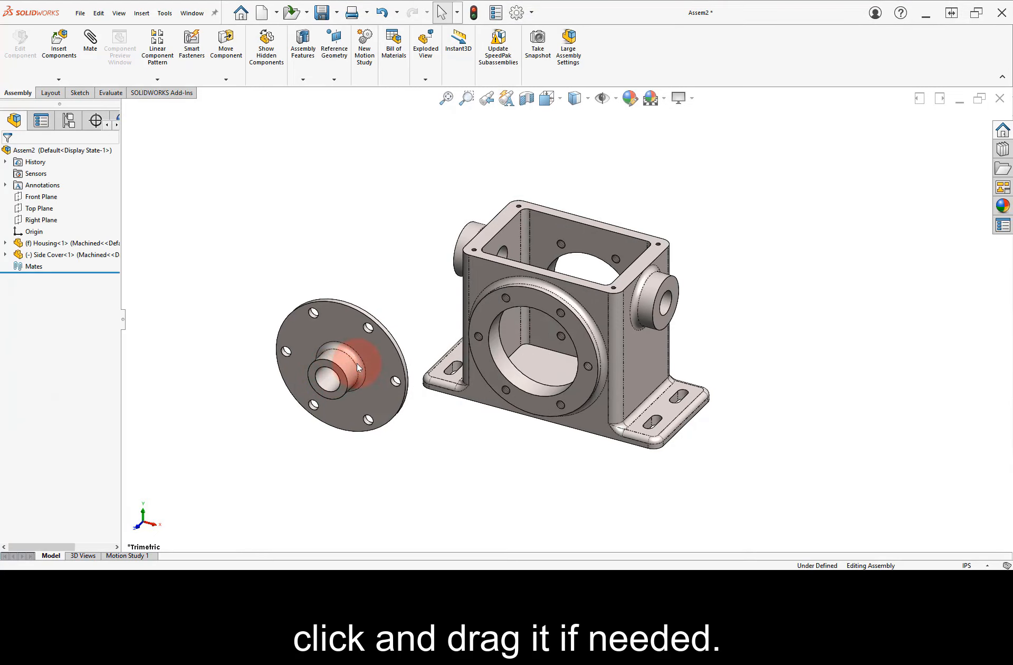
# - Reposition the side cover freely beside the housing, keeping it clear of the housing
pyautogui.moveTo(384, 349); pyautogui.dragTo(362, 300)
pyautogui.click(422, 310)
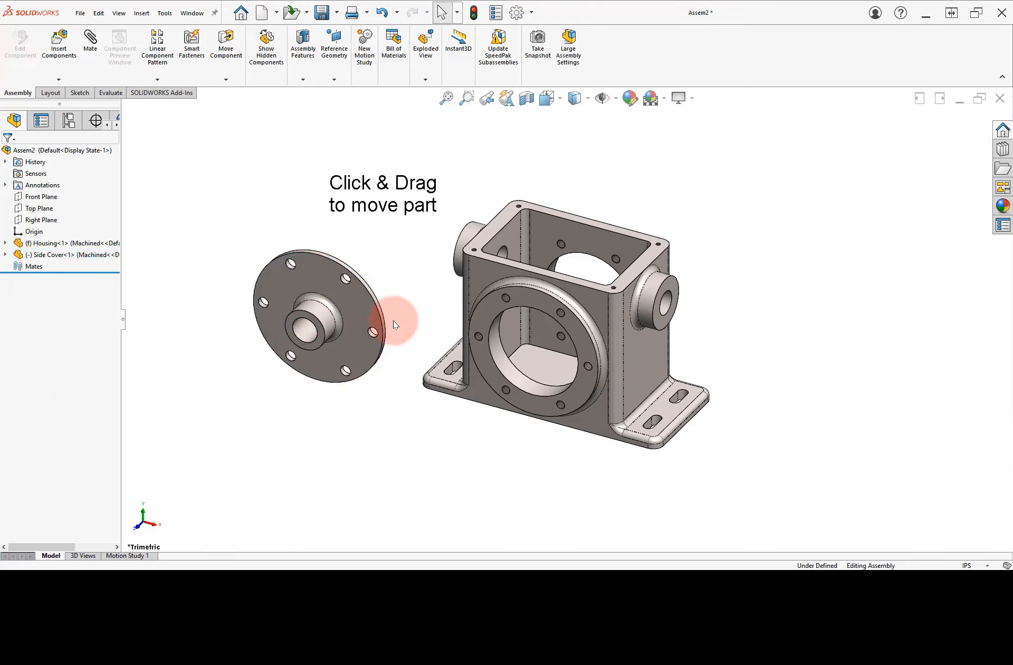
pyautogui.moveTo(374, 309)
pyautogui.mouseDown()
pyautogui.moveTo(407, 320)
pyautogui.moveTo(384, 332)
pyautogui.moveTo(374, 316)
pyautogui.mouseUp()
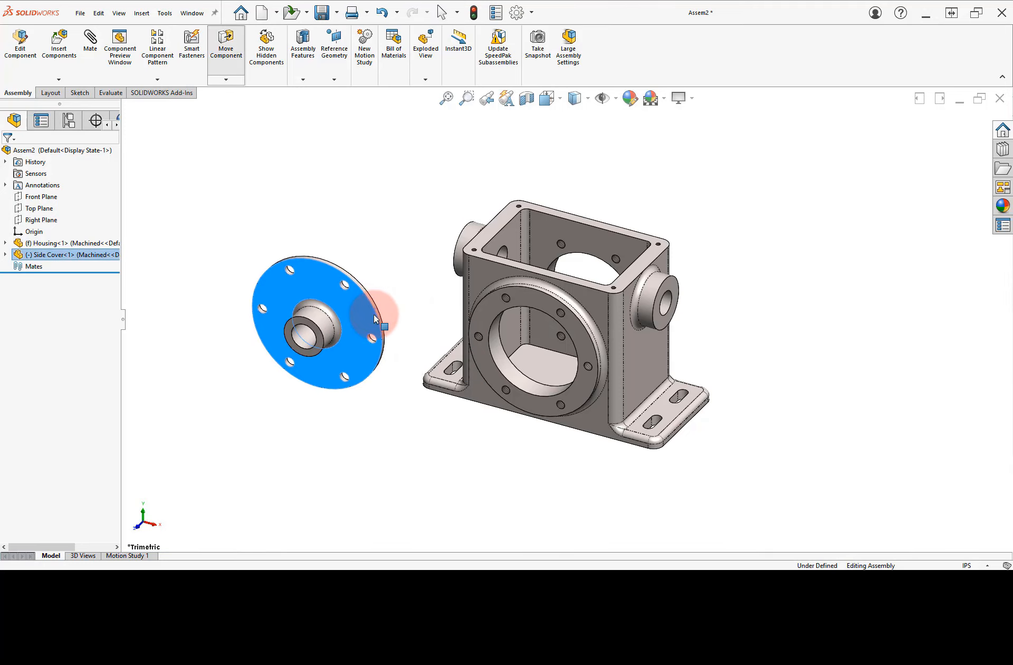
pyautogui.click(405, 295)
# - Add a concentric mate between the side cover's central bore and the inner cylindrical face of the housing's large front opening
pyautogui.click(89, 41)
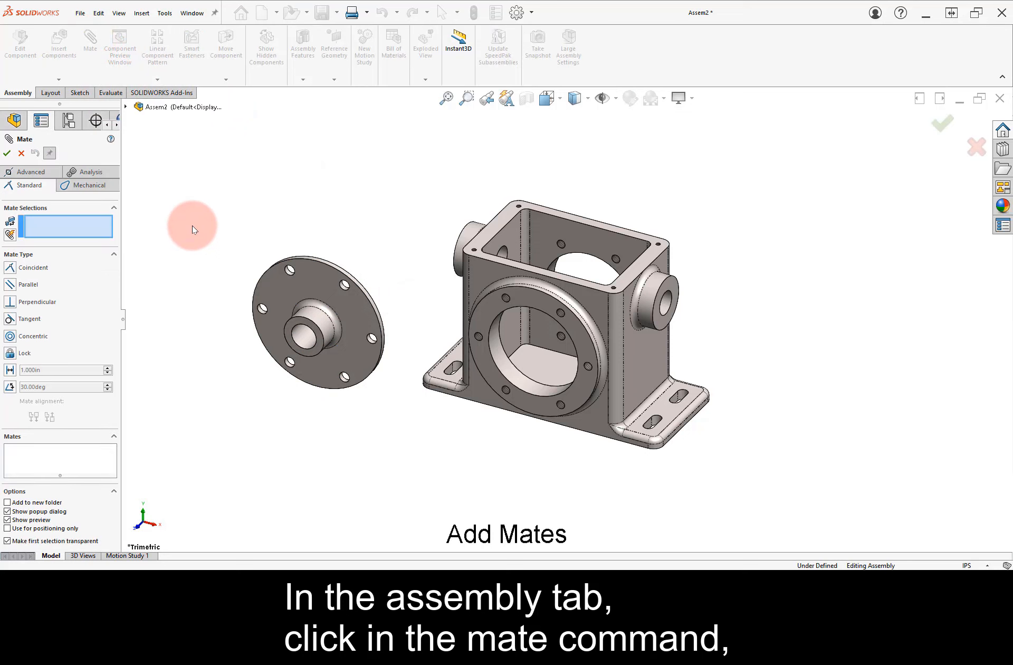
pyautogui.click(302, 342)
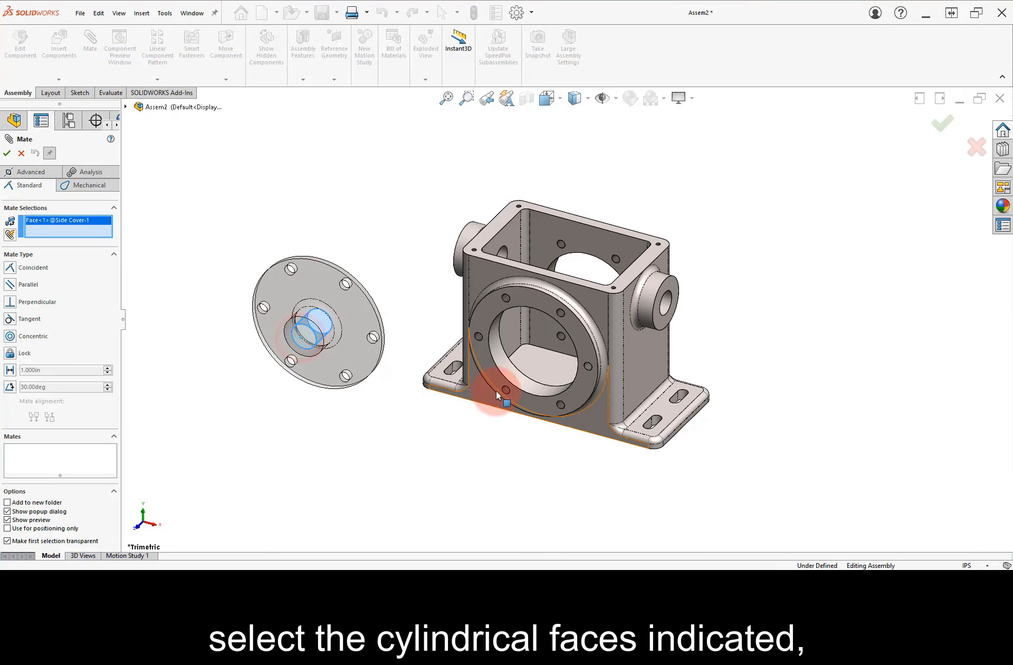
pyautogui.click(523, 386)
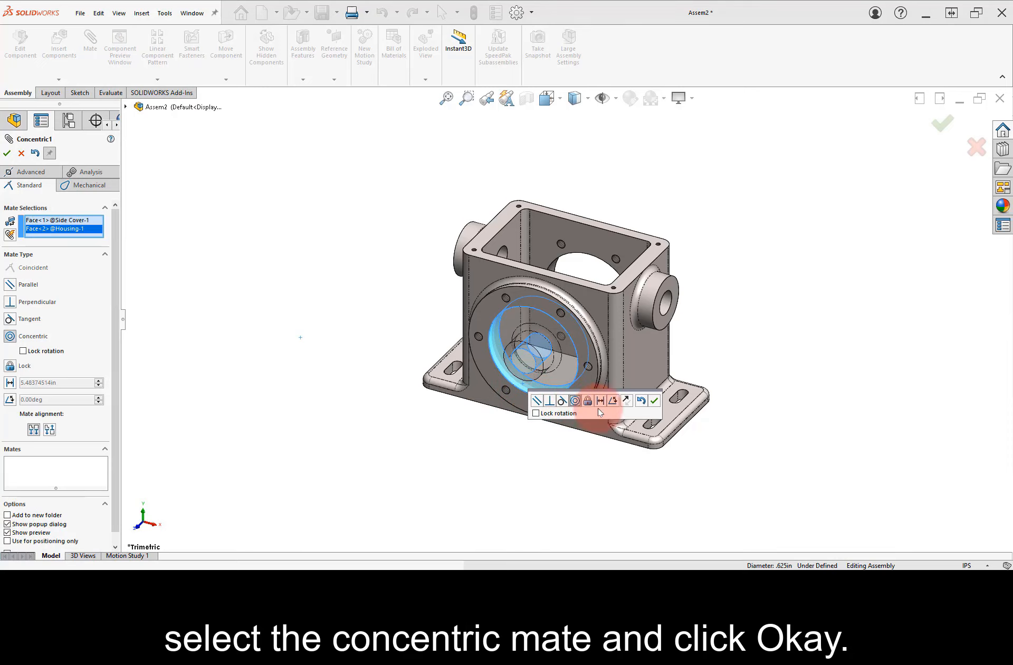
pyautogui.click(654, 402)
pyautogui.click(706, 344)
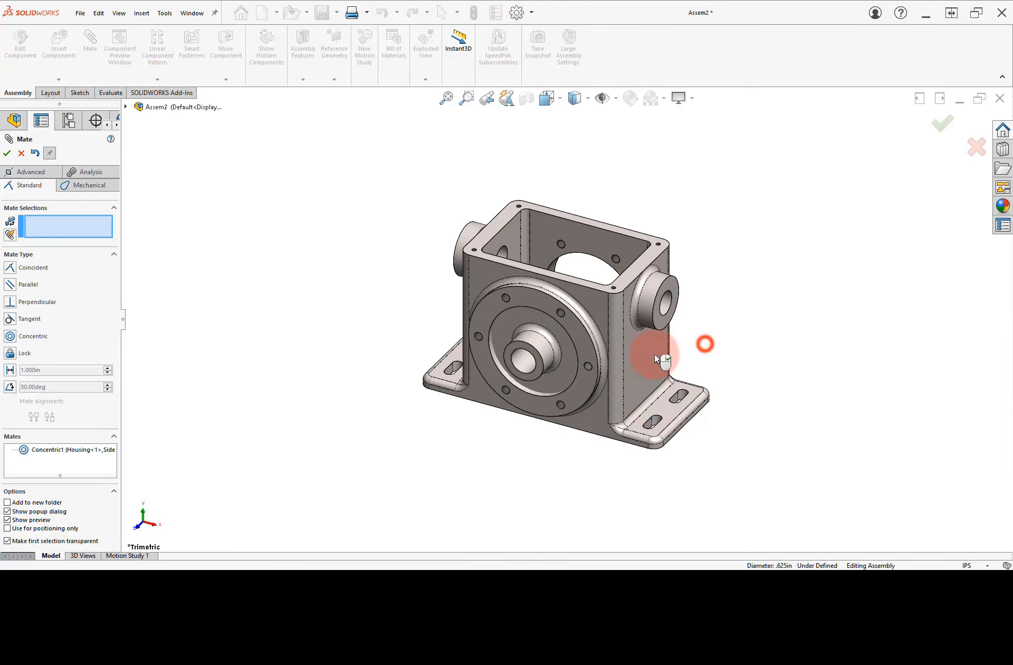
# - Pull the side cover out in front of the housing and add a concentric mate between one cover bolt hole and its matching housing hole
pyautogui.moveTo(562, 348); pyautogui.dragTo(522, 391)
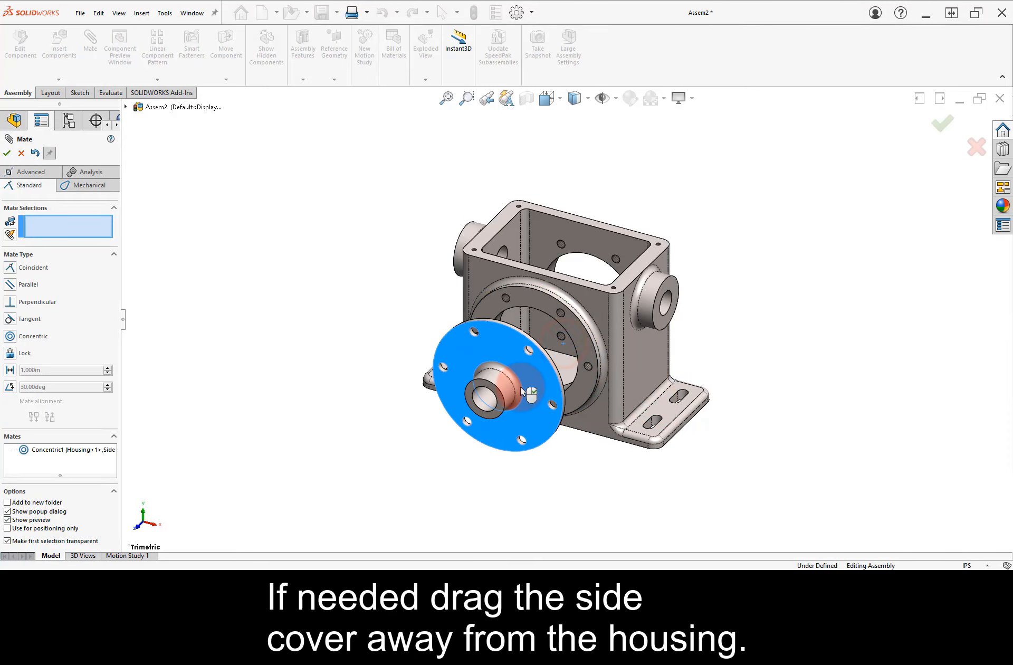
pyautogui.click(551, 445)
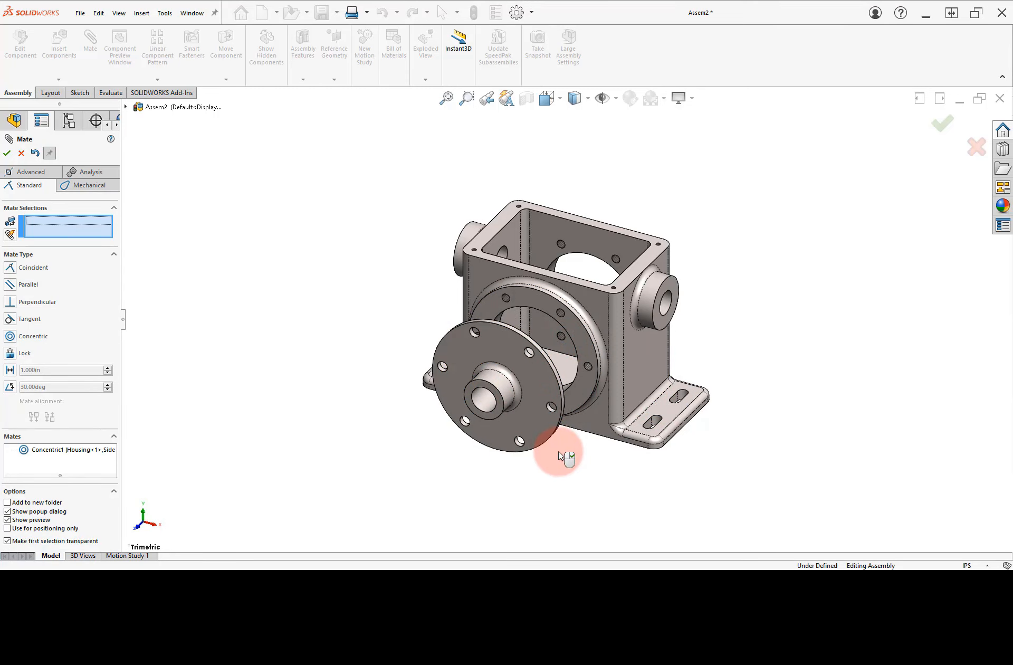
pyautogui.scroll(-5, 556, 429)
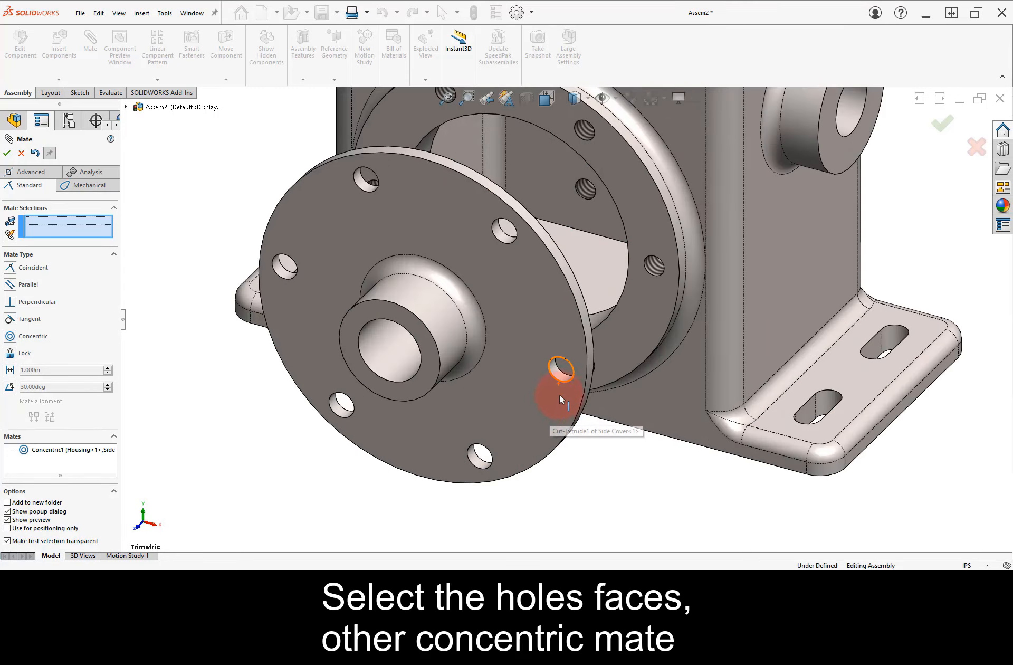
pyautogui.click(561, 379)
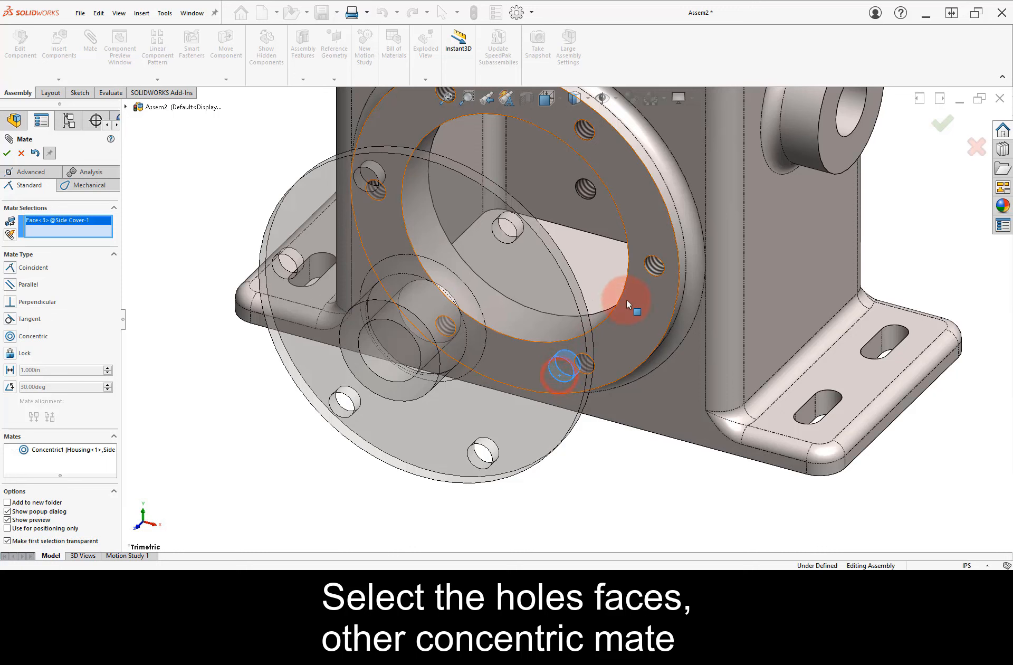
pyautogui.click(659, 271)
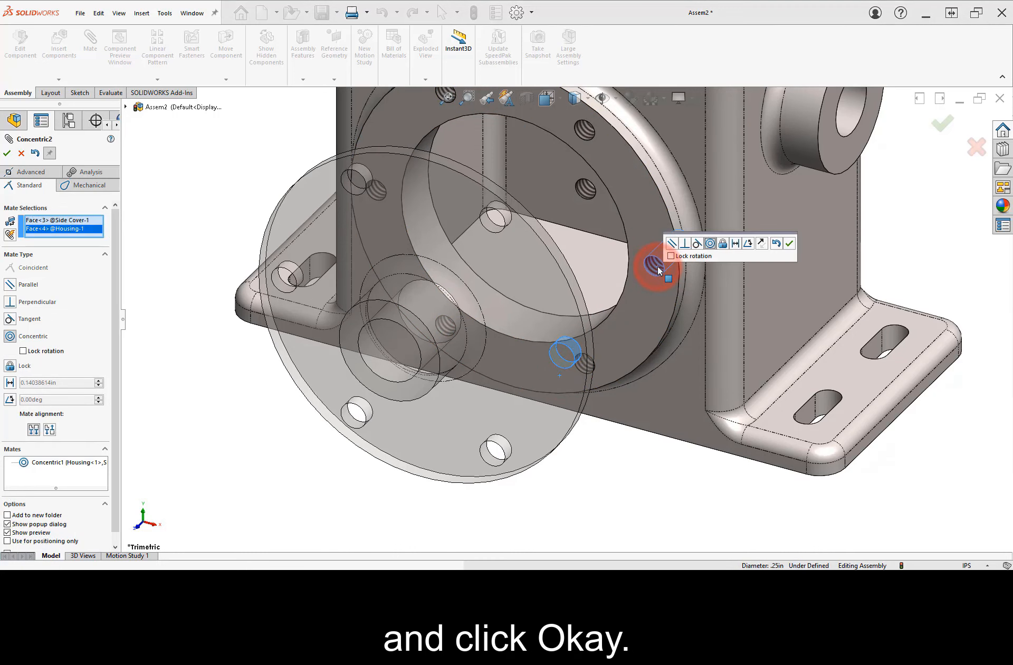
pyautogui.click(789, 244)
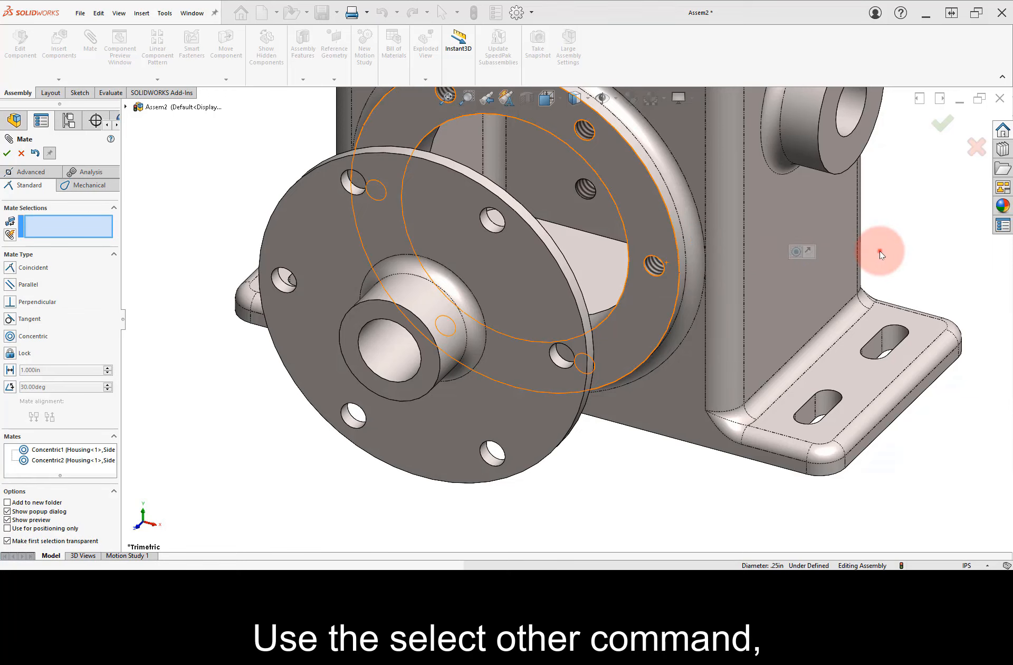
pyautogui.click(880, 255)
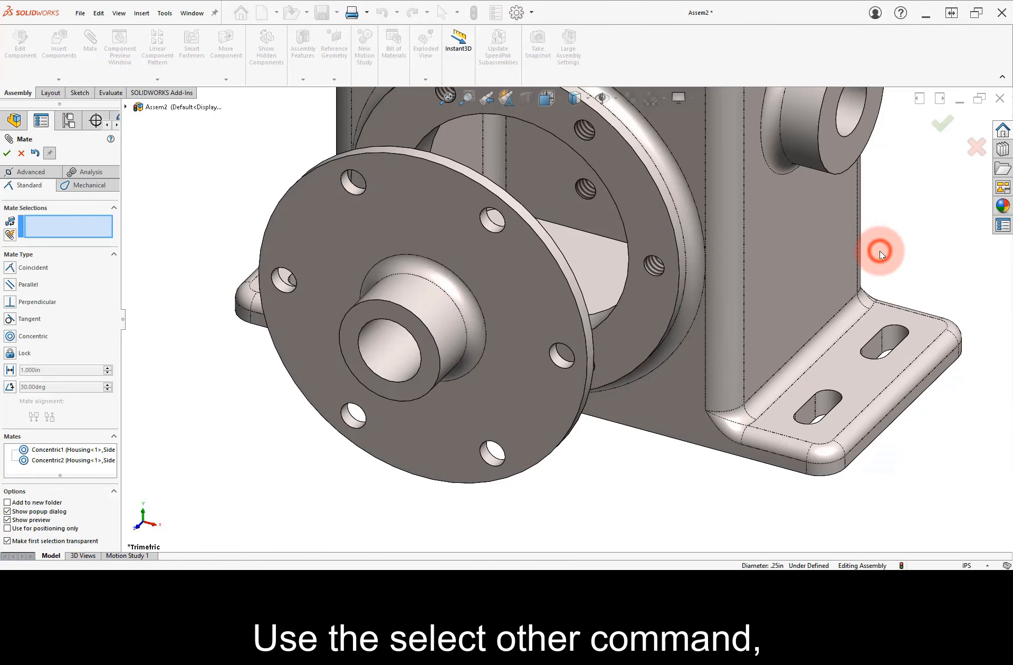
# - Add a coincident mate between the side cover's rear face, chosen with Select Other, and the housing's front ring face, and finish mating
pyautogui.rightClick(532, 290)
pyautogui.click(552, 340)
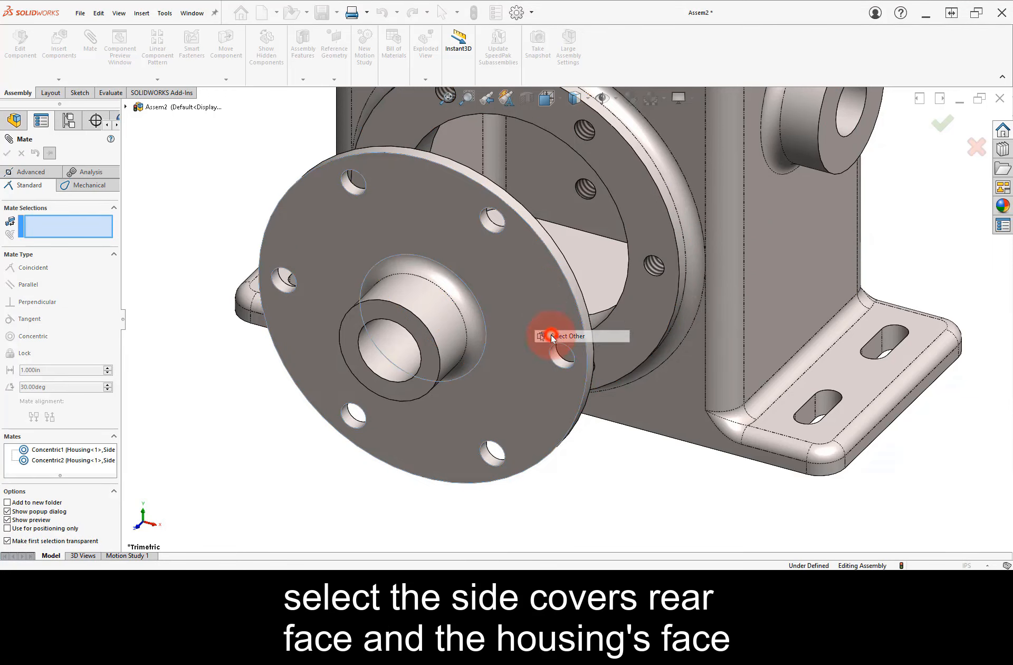
pyautogui.click(529, 289)
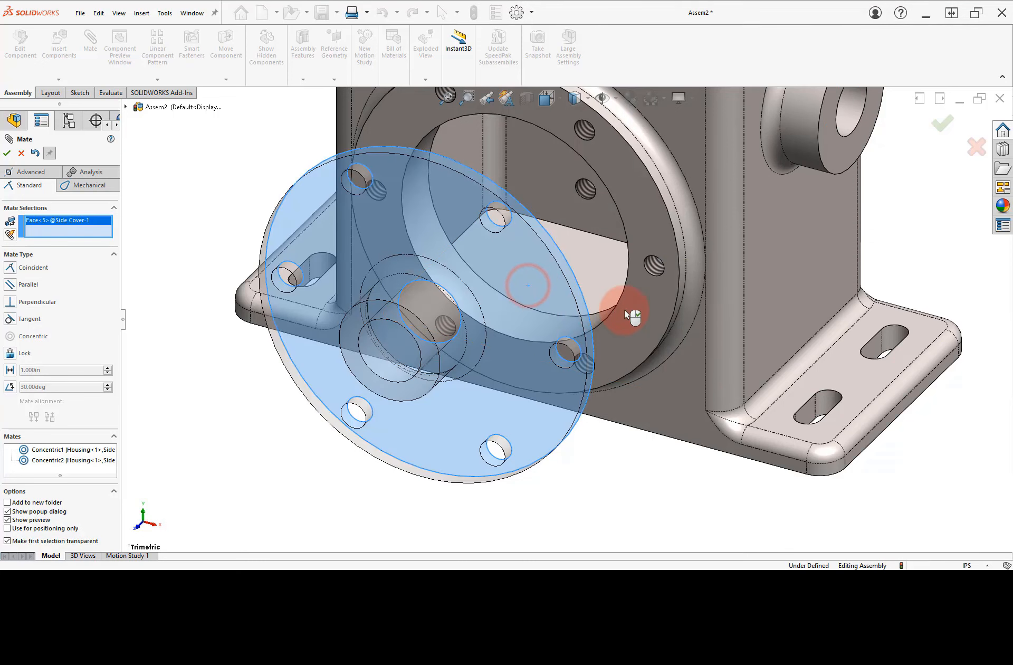
pyautogui.click(644, 309)
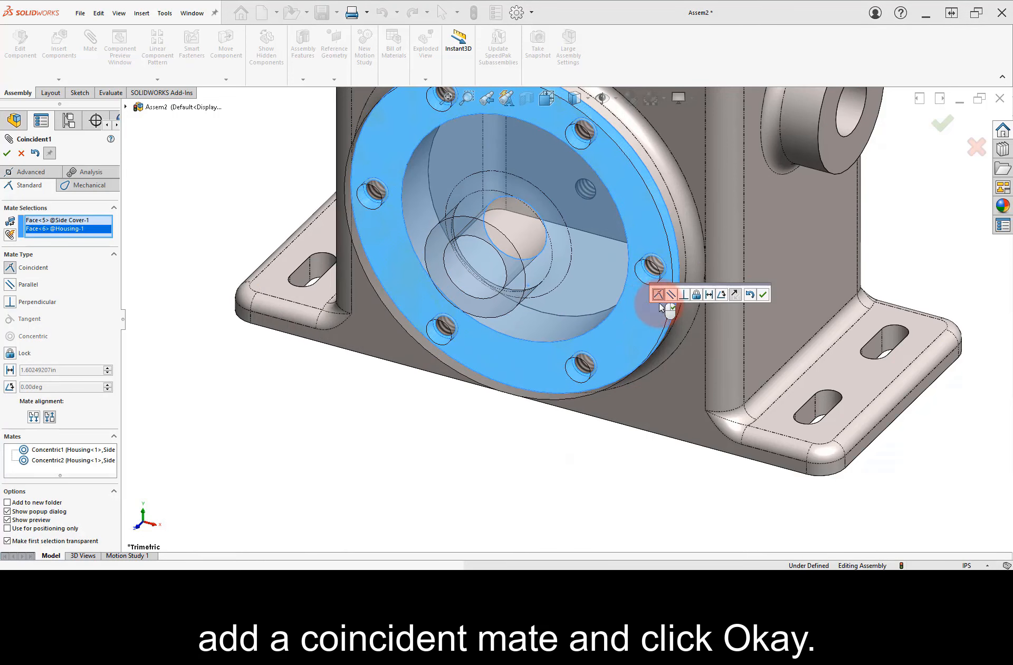
pyautogui.click(763, 295)
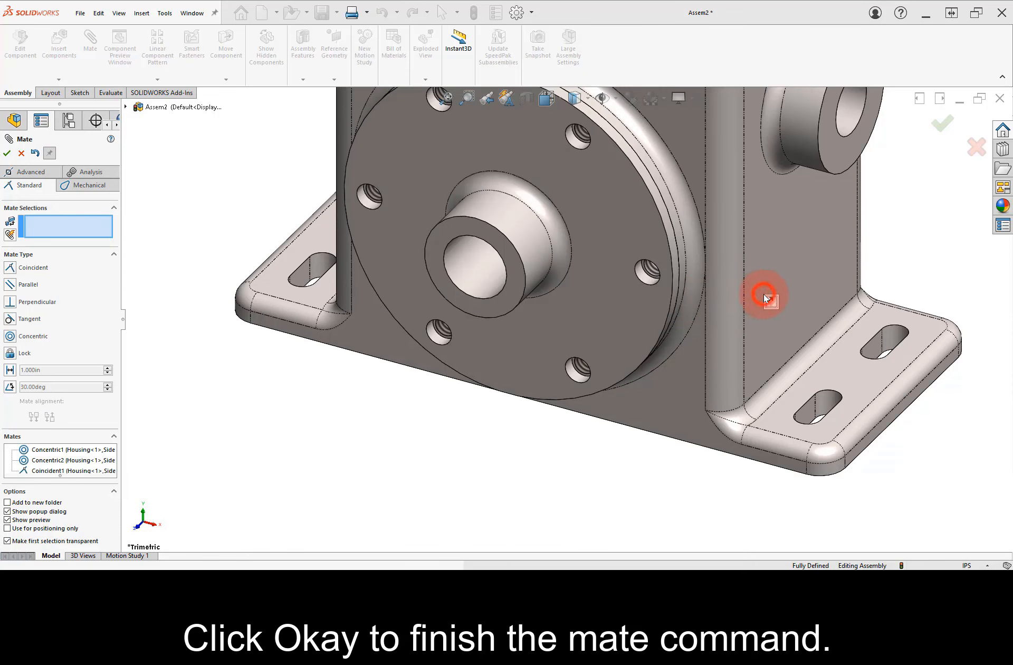
pyautogui.click(941, 125)
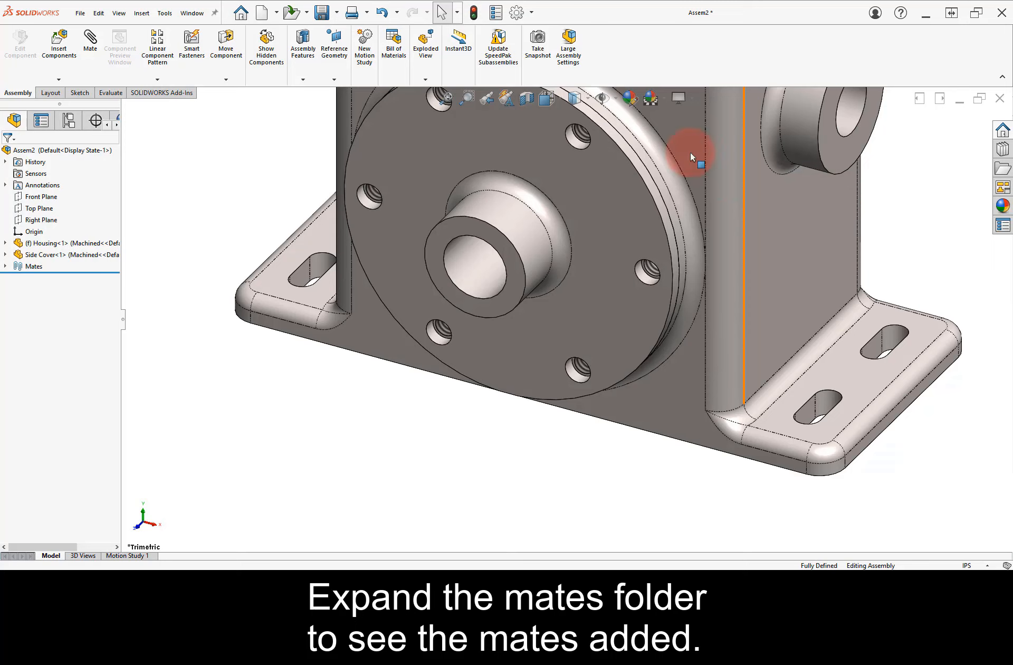
# - Fit the whole assembly in view and expand the Mates folder to review the mates between housing and side cover
pyautogui.click(446, 100)
pyautogui.click(340, 210)
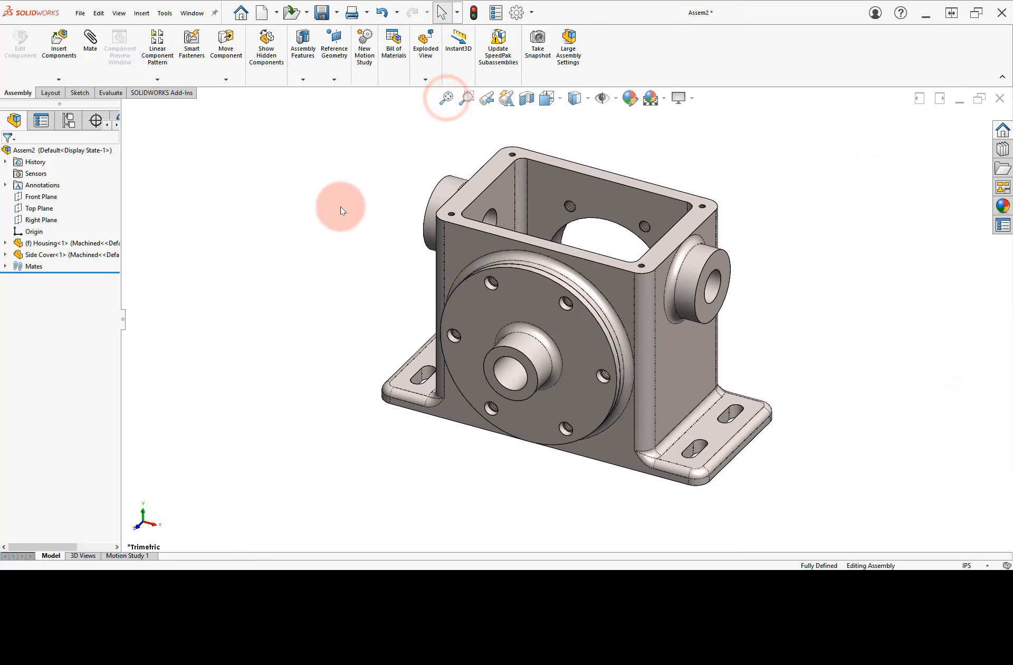
pyautogui.click(5, 266)
pyautogui.click(50, 304)
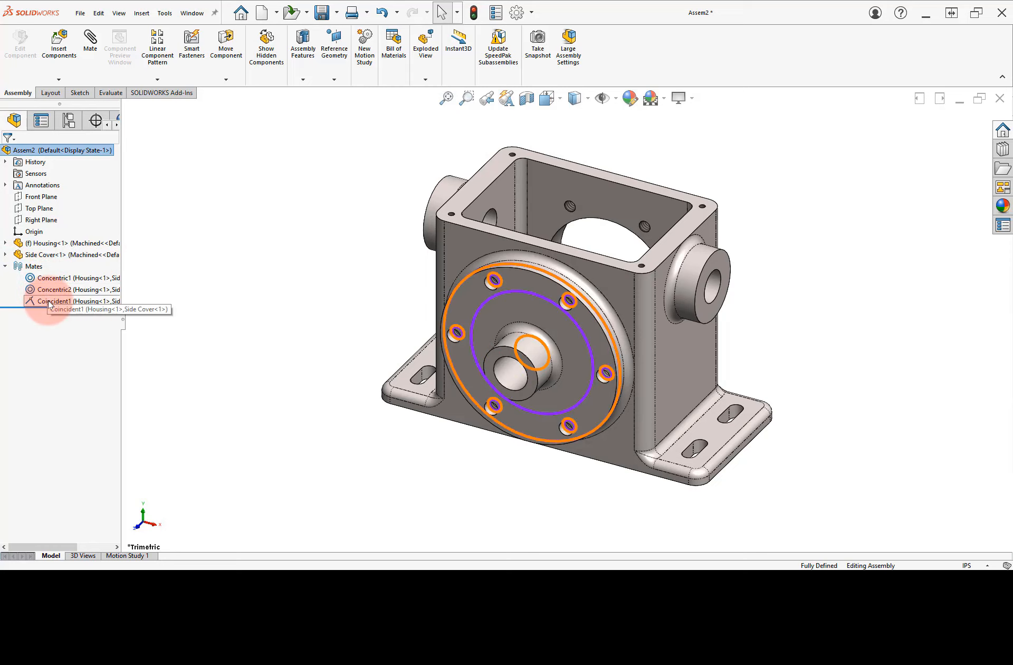
pyautogui.click(179, 290)
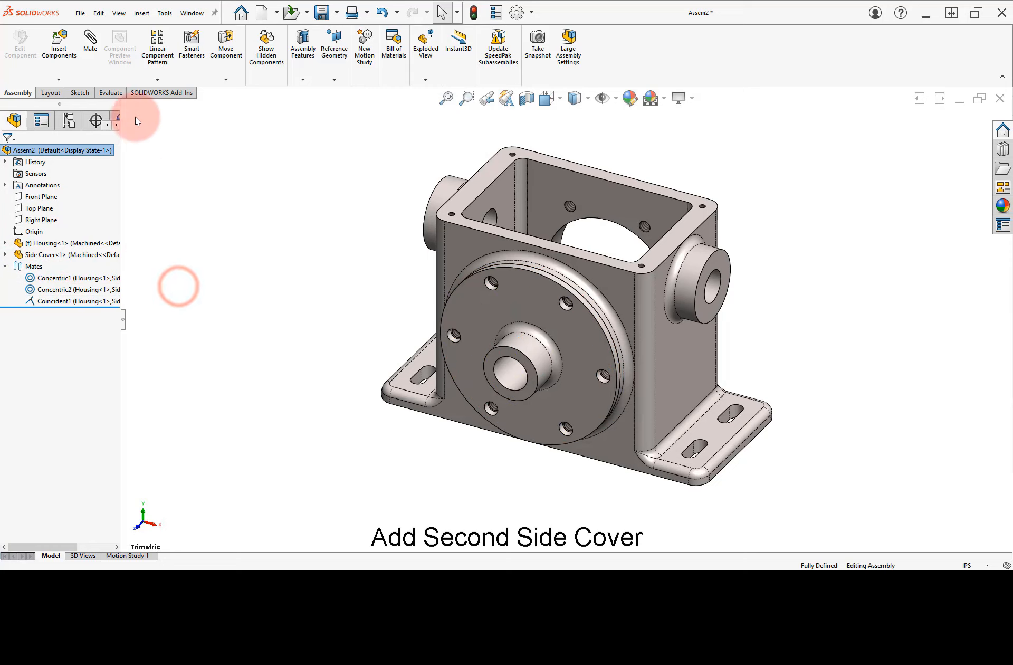
# - Insert a second Side Cover part in its Machined configuration and place it in empty space beside the housing
pyautogui.click(63, 50)
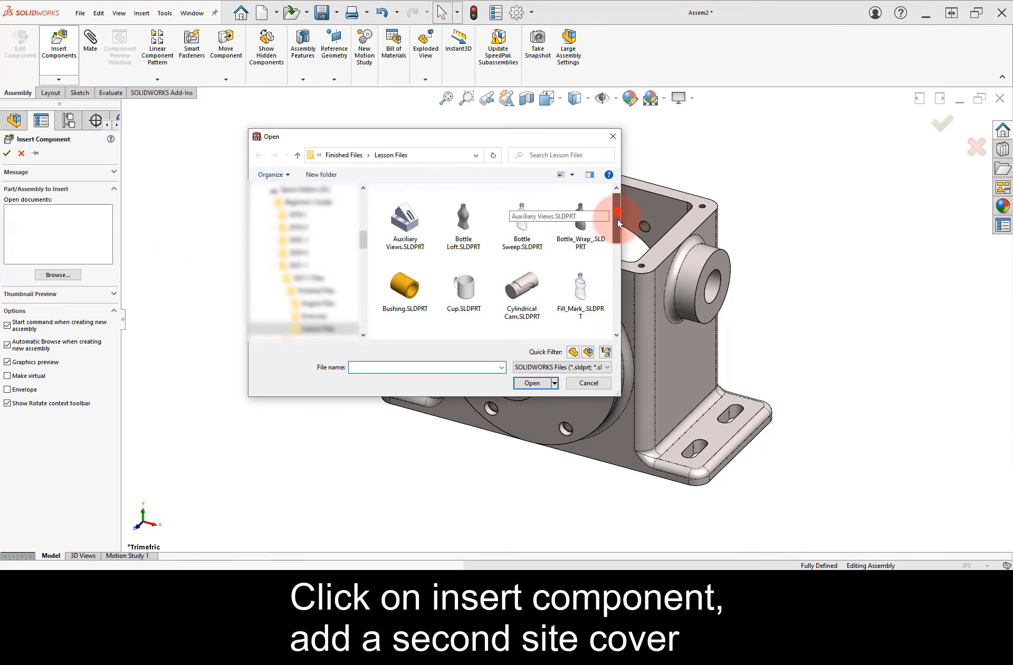
pyautogui.moveTo(615, 211); pyautogui.dragTo(592, 270)
pyautogui.click(456, 275)
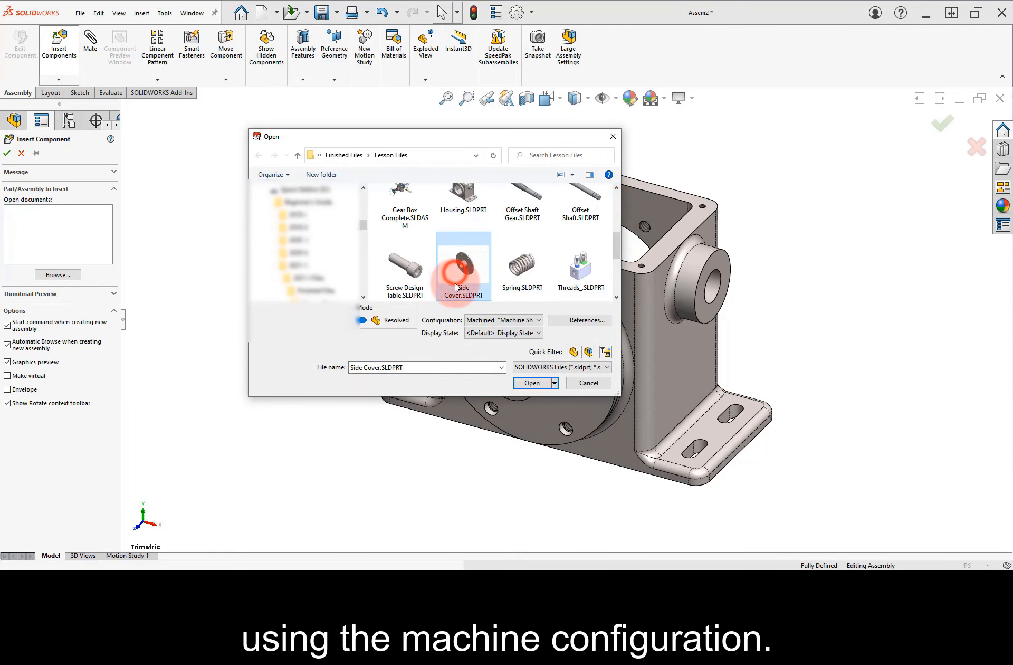
pyautogui.click(498, 338)
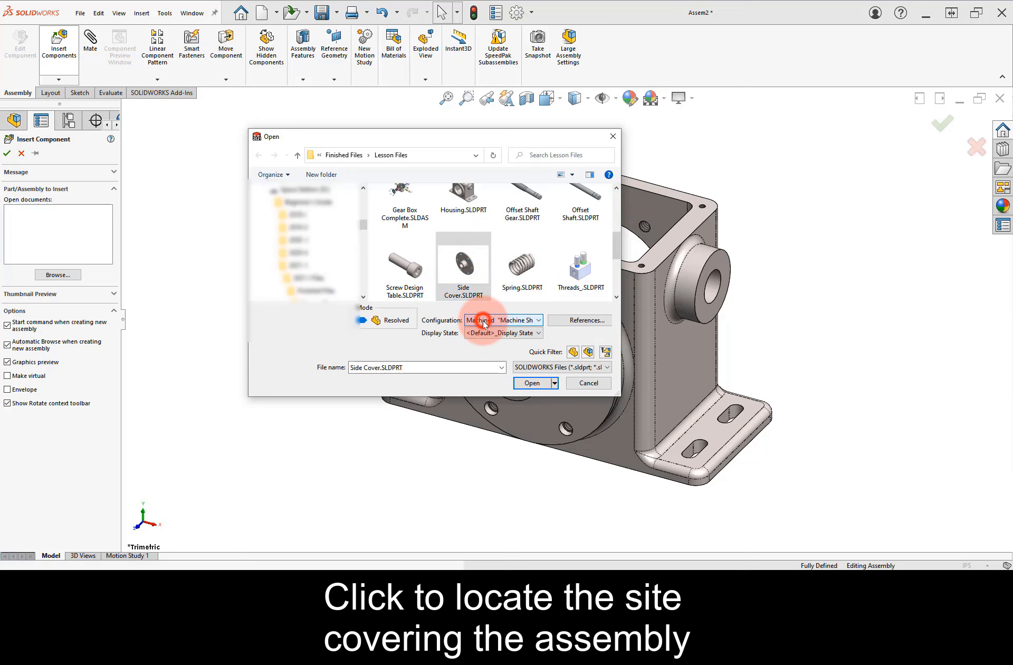
pyautogui.click(533, 383)
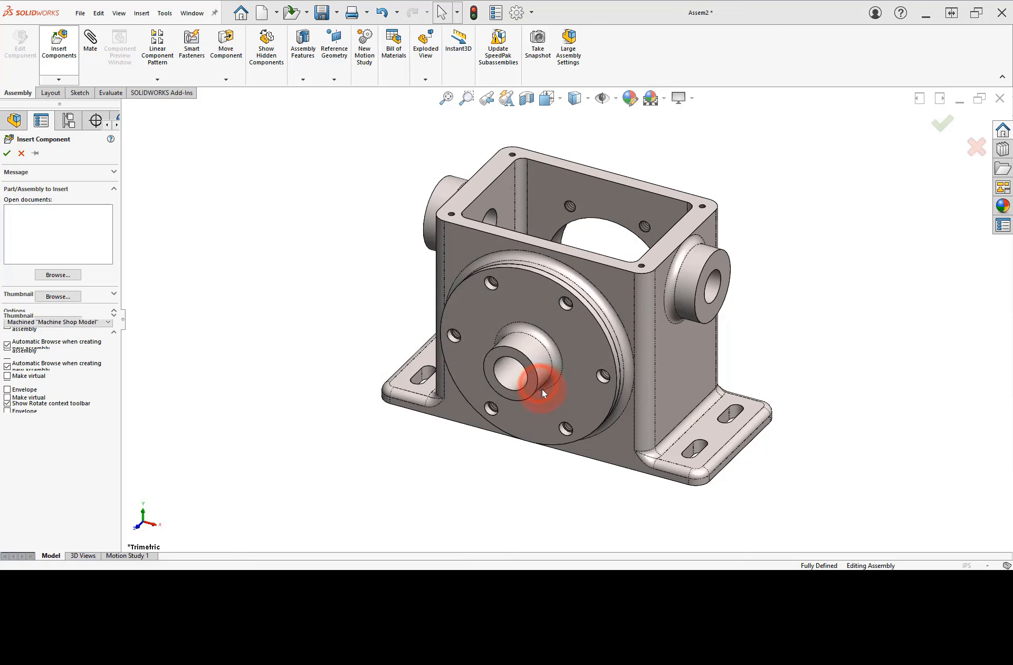
pyautogui.click(824, 400)
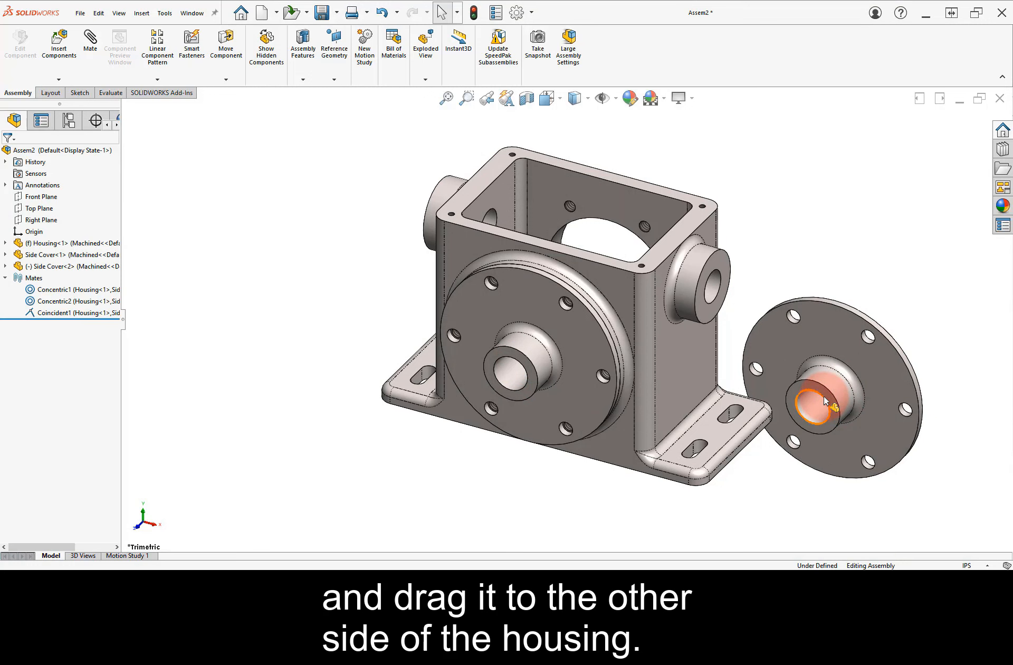
# - Move the second side cover clear of the housing, beside the open bearing face on the housing's opposite side
pyautogui.scroll(2, 816, 391)
pyautogui.moveTo(748, 373); pyautogui.dragTo(754, 282)
pyautogui.moveTo(754, 282); pyautogui.dragTo(745, 317, button='right')
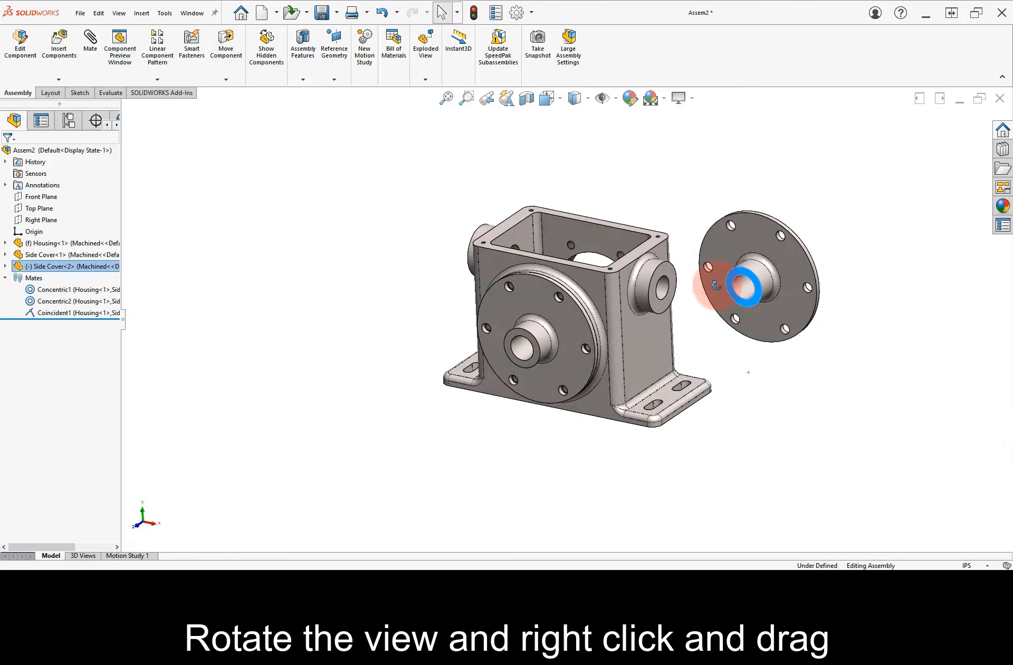
pyautogui.moveTo(725, 285); pyautogui.dragTo(569, 364, button='middle')
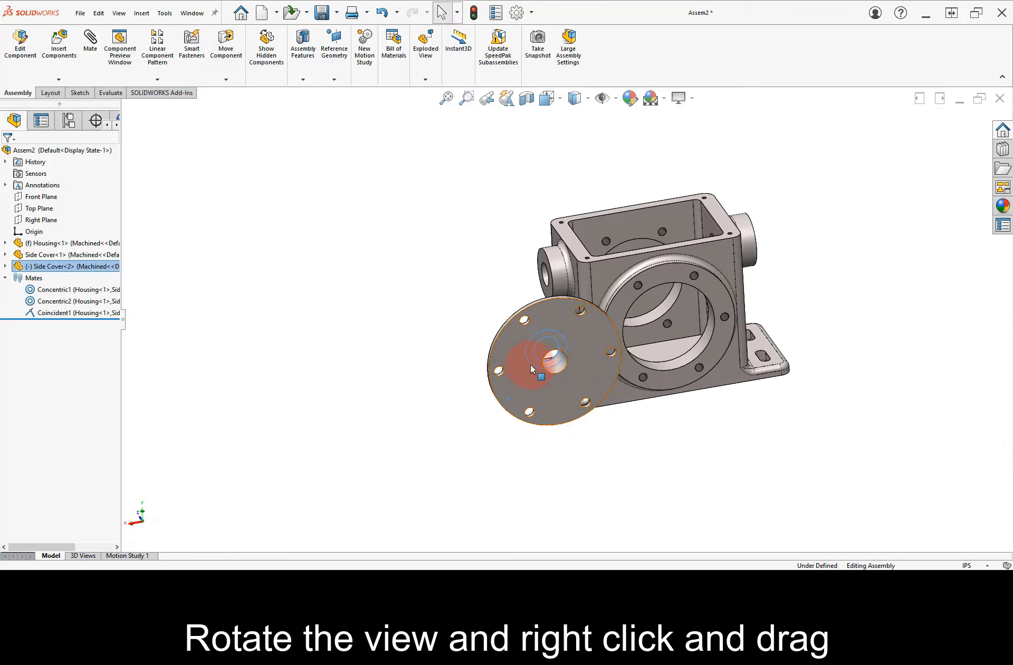
pyautogui.moveTo(532, 368); pyautogui.dragTo(806, 313)
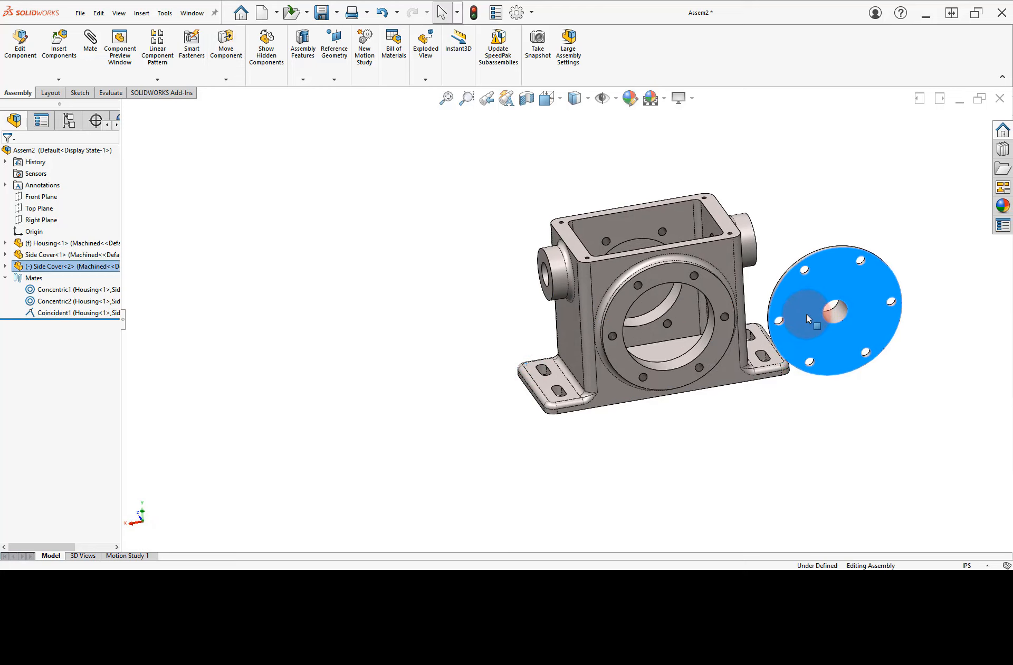
# - Rotate the second side cover so its hub faces outward, away from the housing's open side
pyautogui.click(450, 102)
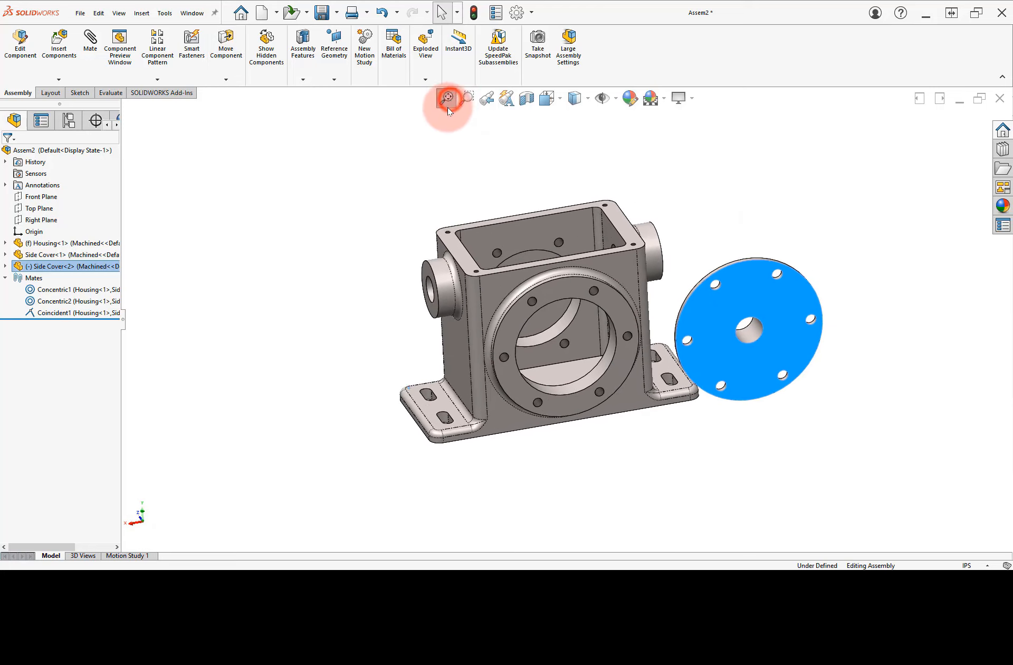
pyautogui.moveTo(708, 341); pyautogui.dragTo(715, 337, button='middle')
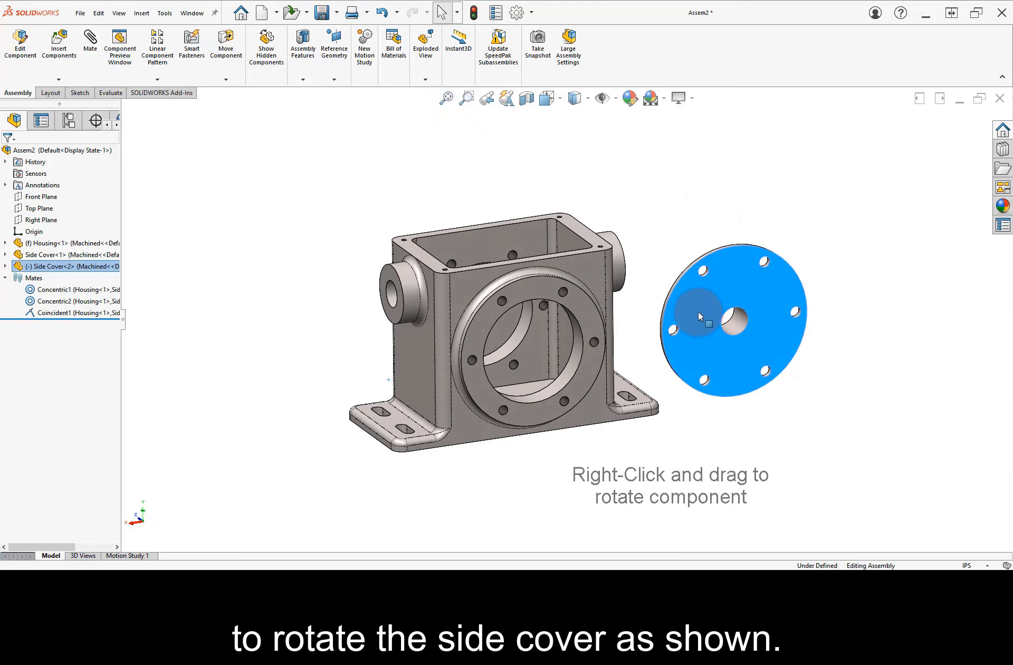
pyautogui.moveTo(684, 320); pyautogui.dragTo(916, 409, button='right')
pyautogui.moveTo(770, 307); pyautogui.dragTo(759, 285, button='right')
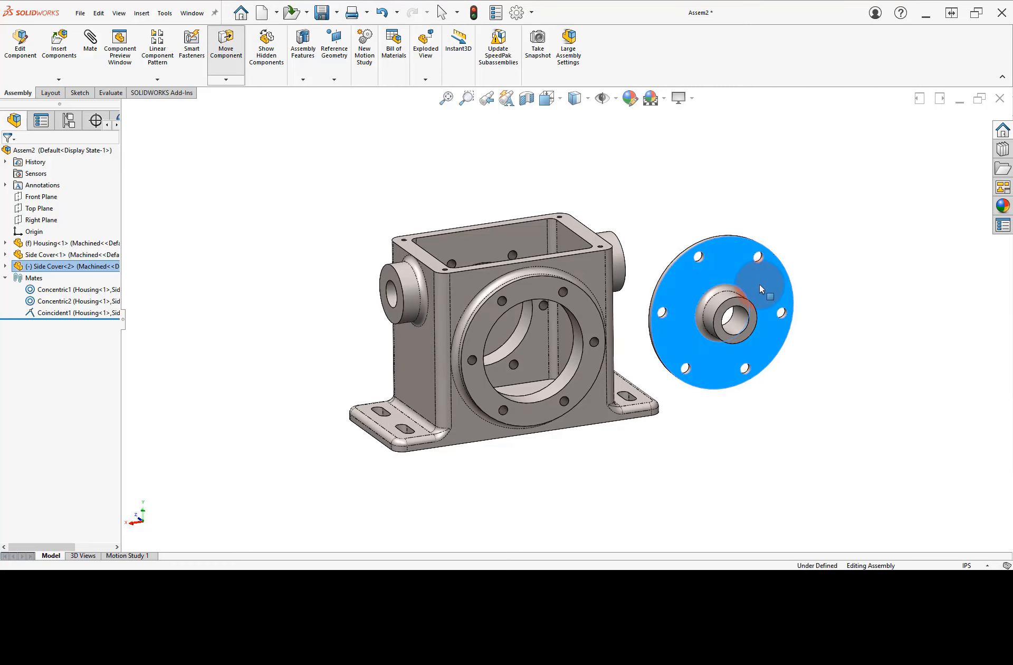
pyautogui.click(767, 429)
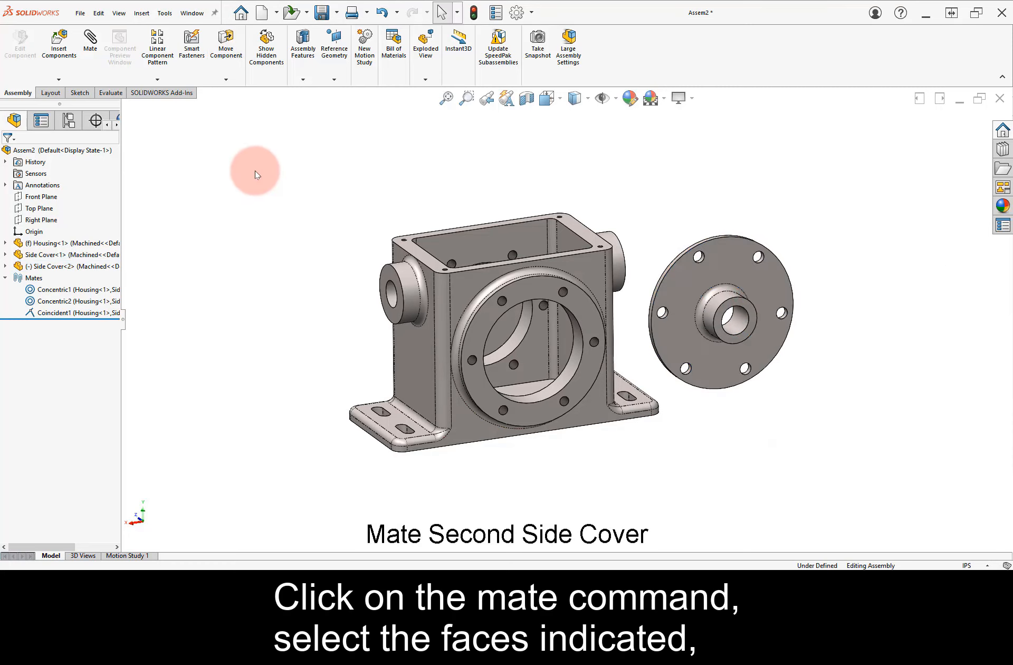
# - Add a concentric mate between the second side cover's central bore and the inner cylindrical face of the housing's open side
pyautogui.click(90, 42)
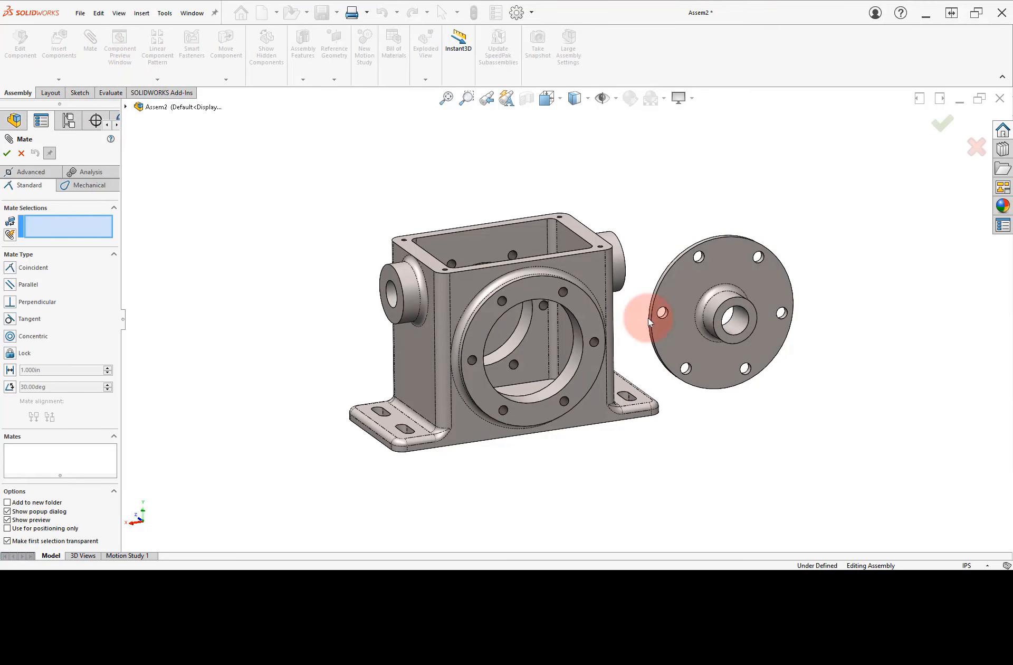
pyautogui.click(747, 336)
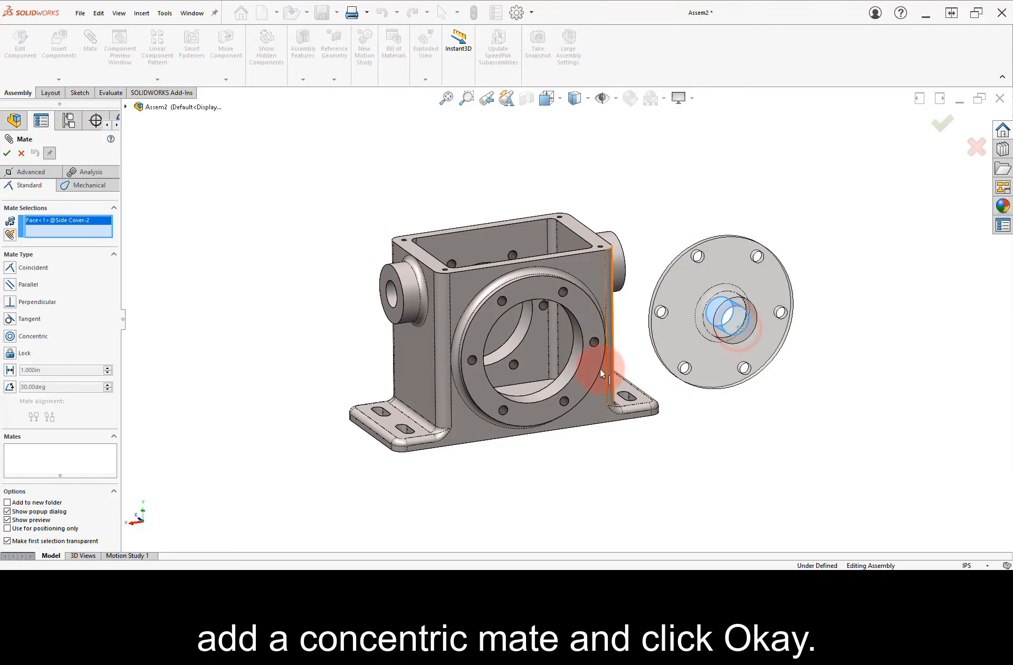
pyautogui.click(563, 382)
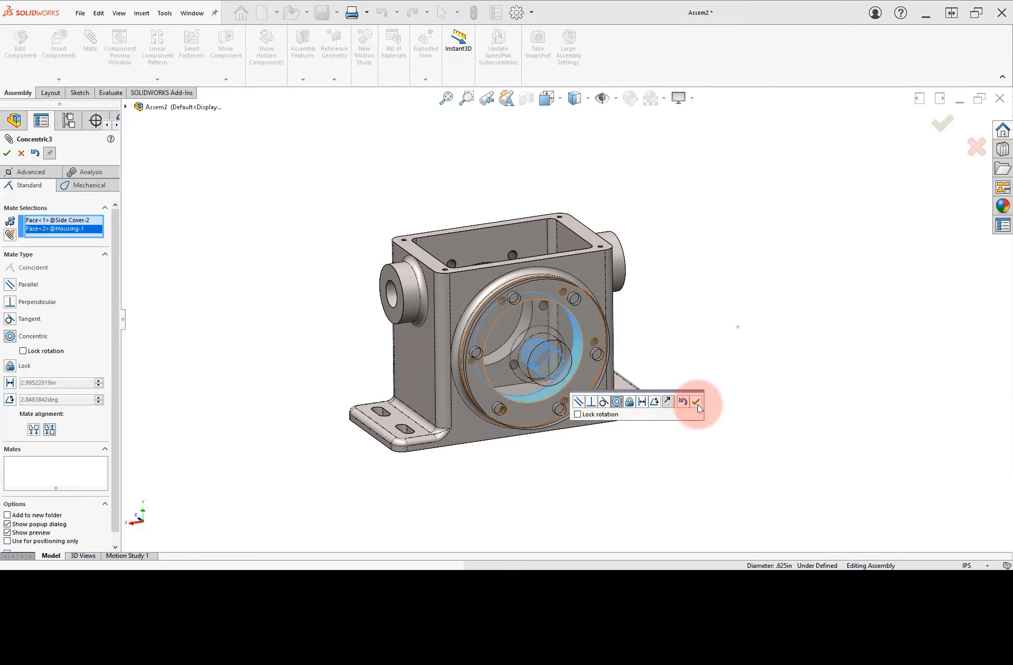
pyautogui.click(696, 402)
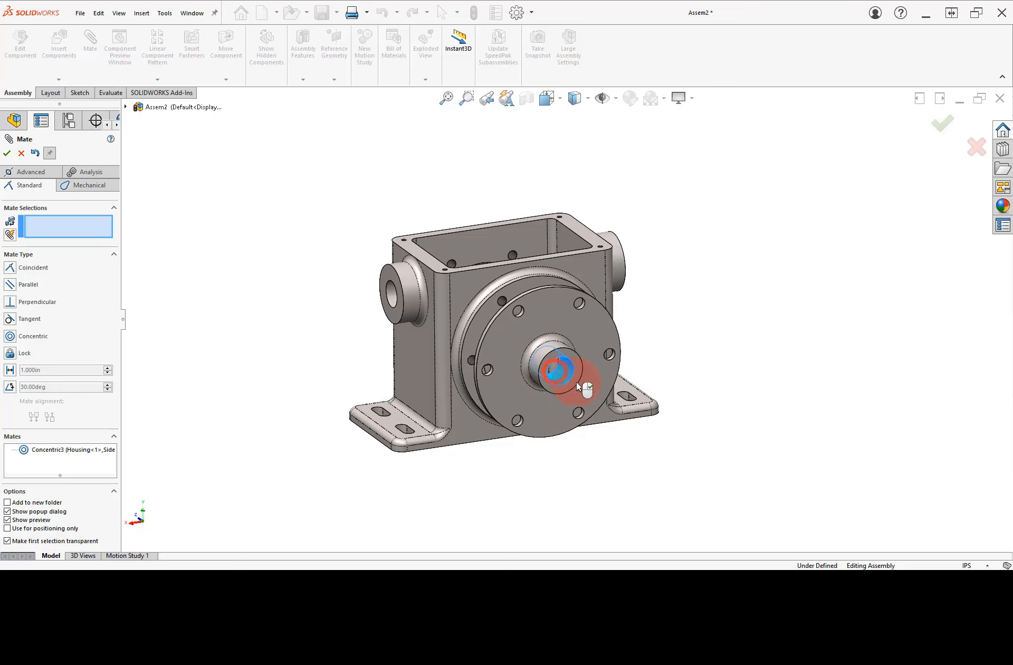
# - Pull the second side cover outward and add a concentric mate between one of its bolt holes and the matching housing hole
pyautogui.moveTo(578, 384); pyautogui.dragTo(577, 385)
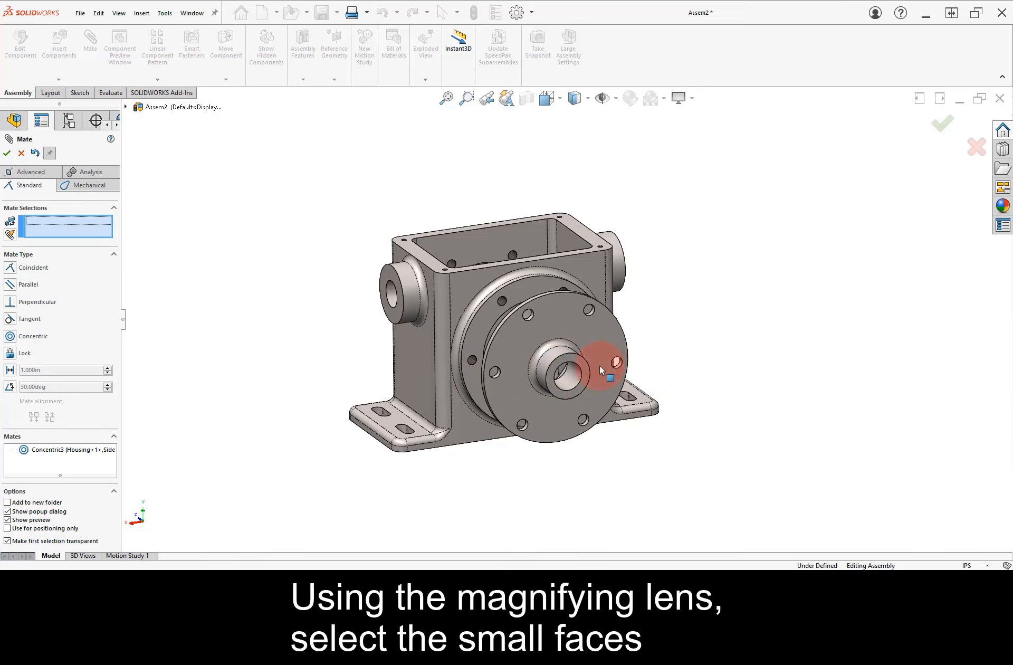
pyautogui.click(495, 373)
pyautogui.press('g')
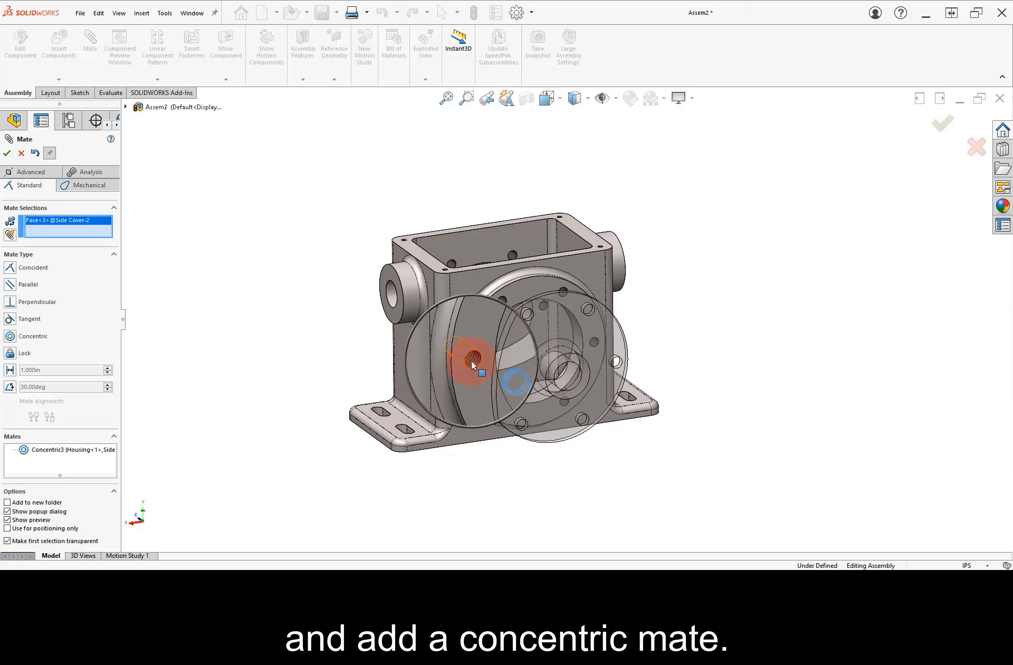
pyautogui.click(471, 361)
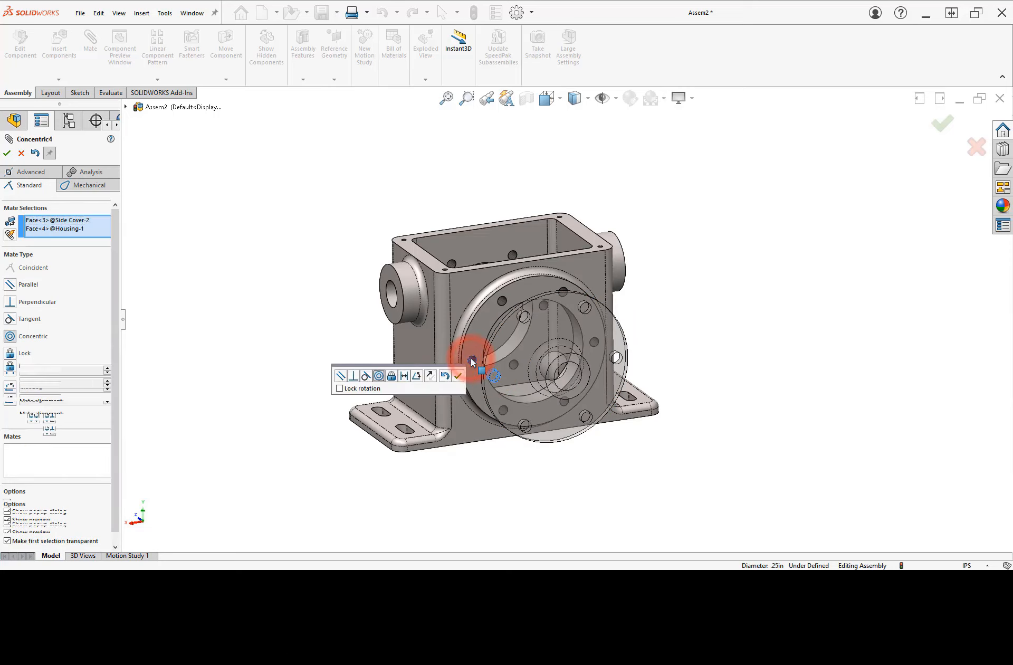
pyautogui.click(458, 376)
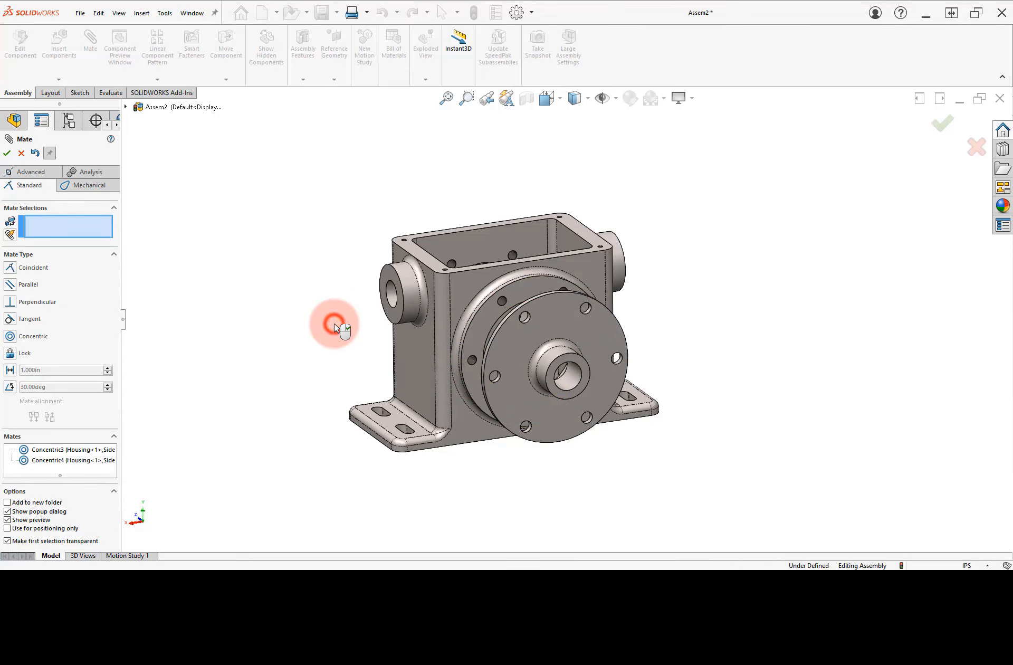
# - Add a coincident mate between the second cover's hidden rear face, chosen with Select Other, and the housing's ring face, and finish mating
pyautogui.rightClick(507, 352)
pyautogui.click(534, 394)
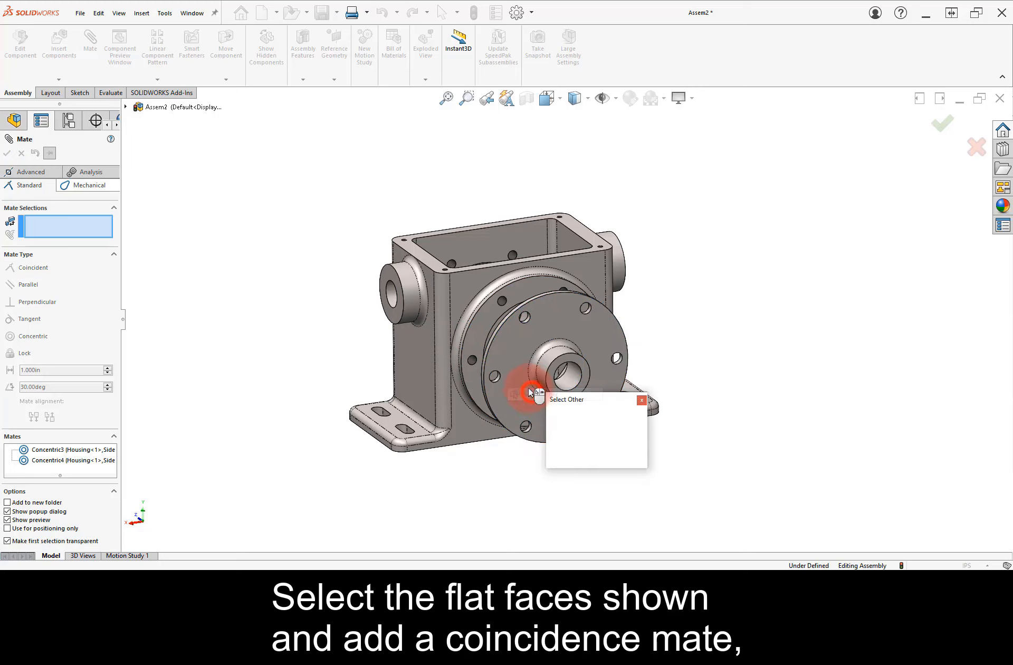
pyautogui.click(518, 360)
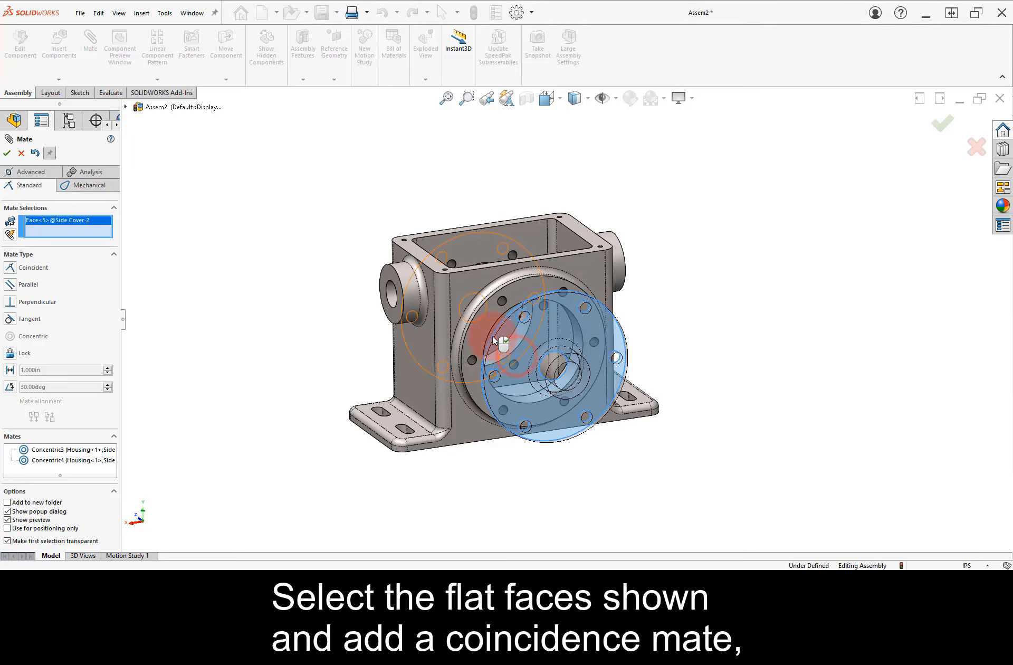
pyautogui.click(479, 329)
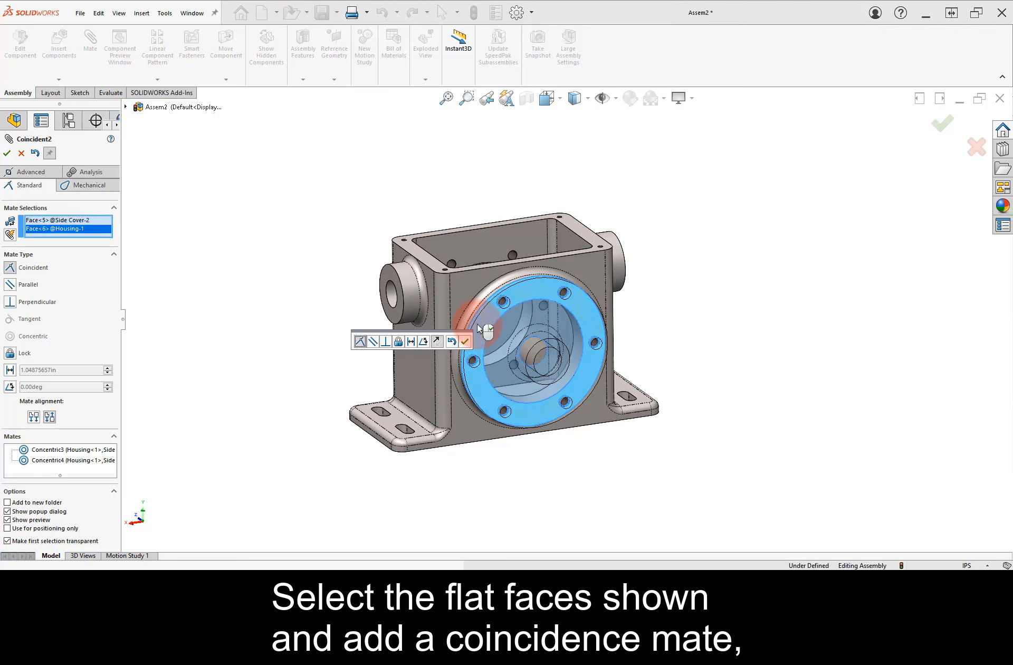
pyautogui.click(465, 342)
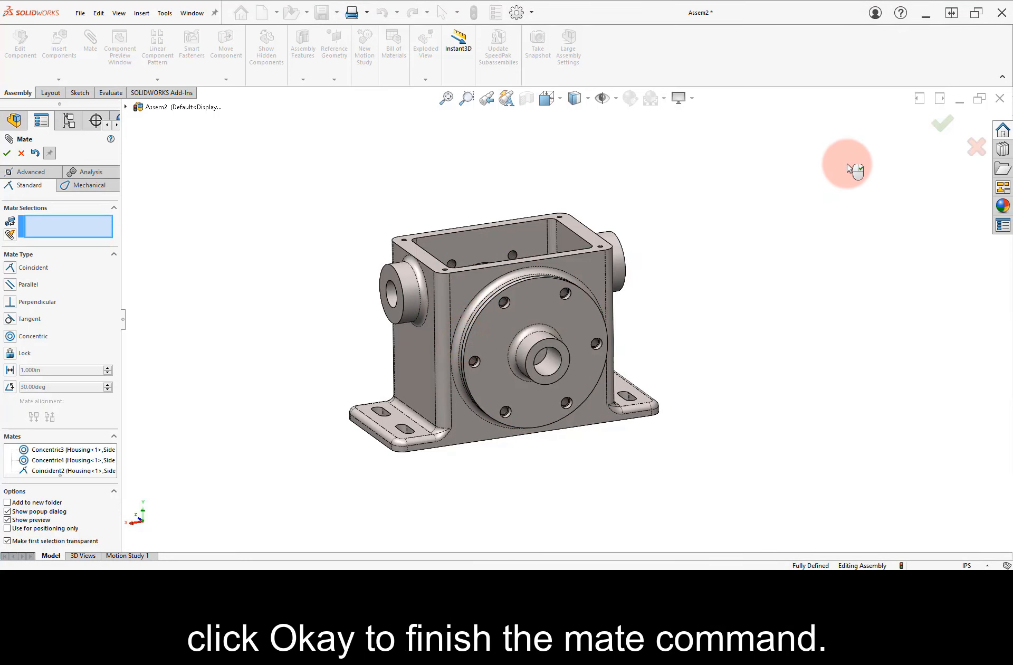
pyautogui.click(939, 126)
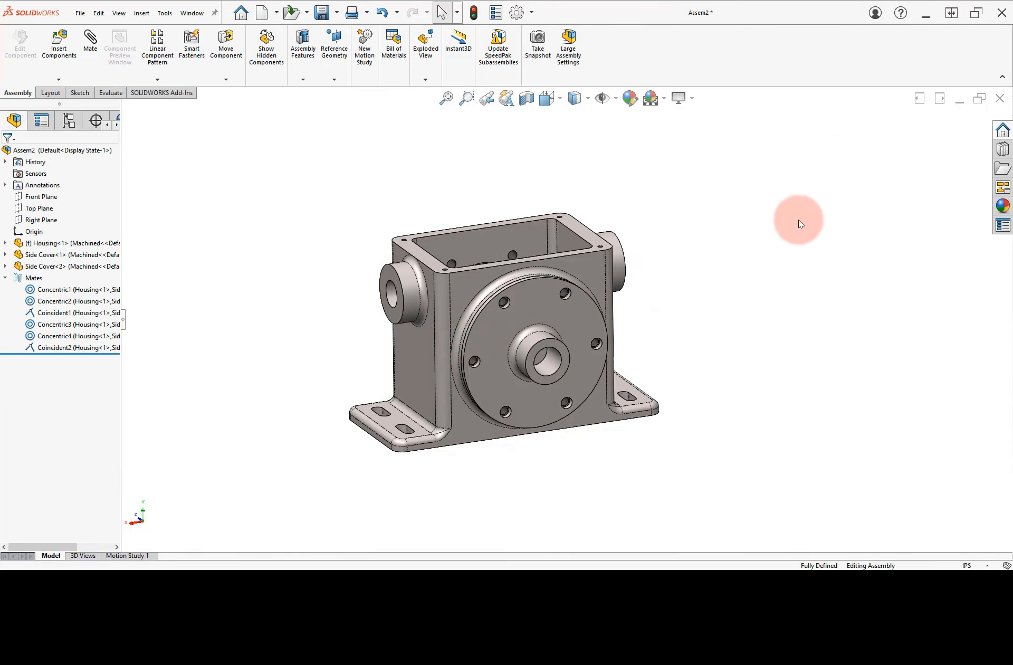
# - Insert the Worm Gear Shaft part in its Default configuration and place it above the housing in the trimetric view
pyautogui.moveTo(707, 305); pyautogui.dragTo(736, 274, button='right')
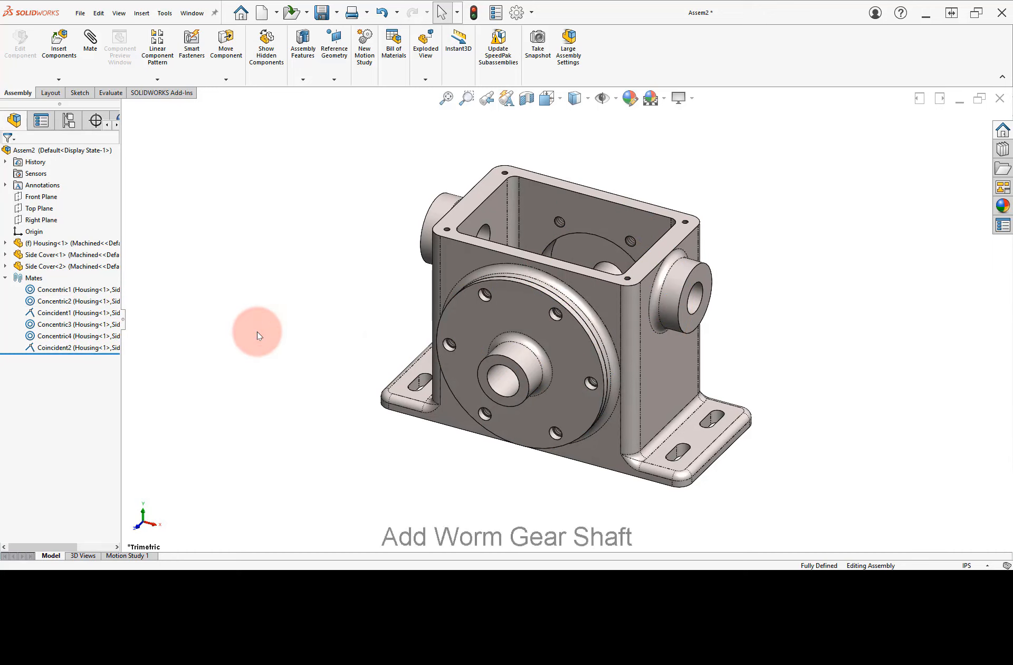
pyautogui.click(63, 61)
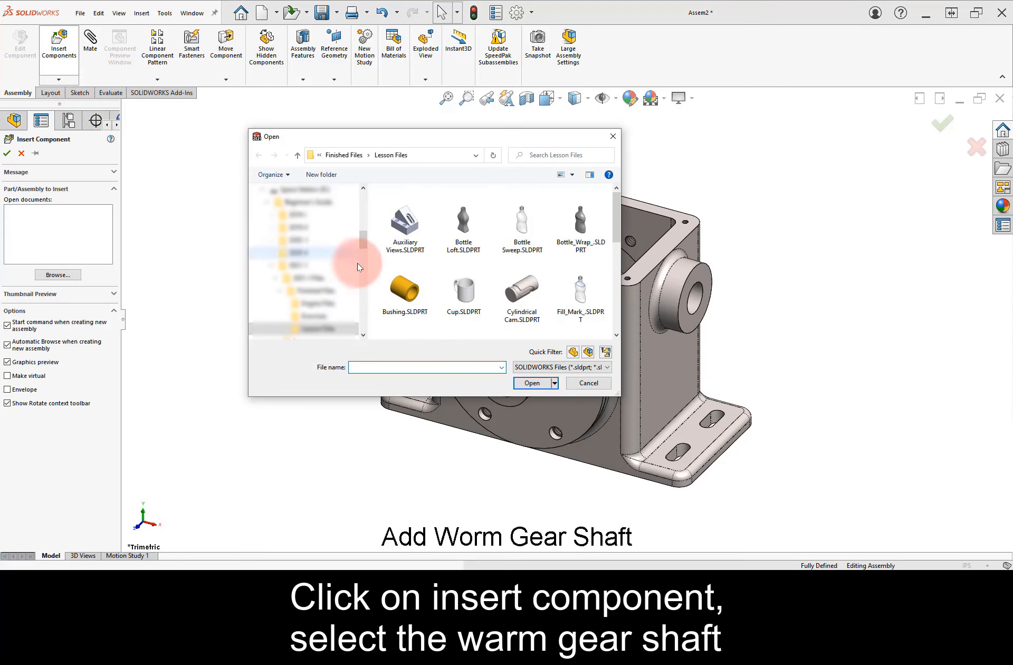
pyautogui.scroll(-5, 610, 237)
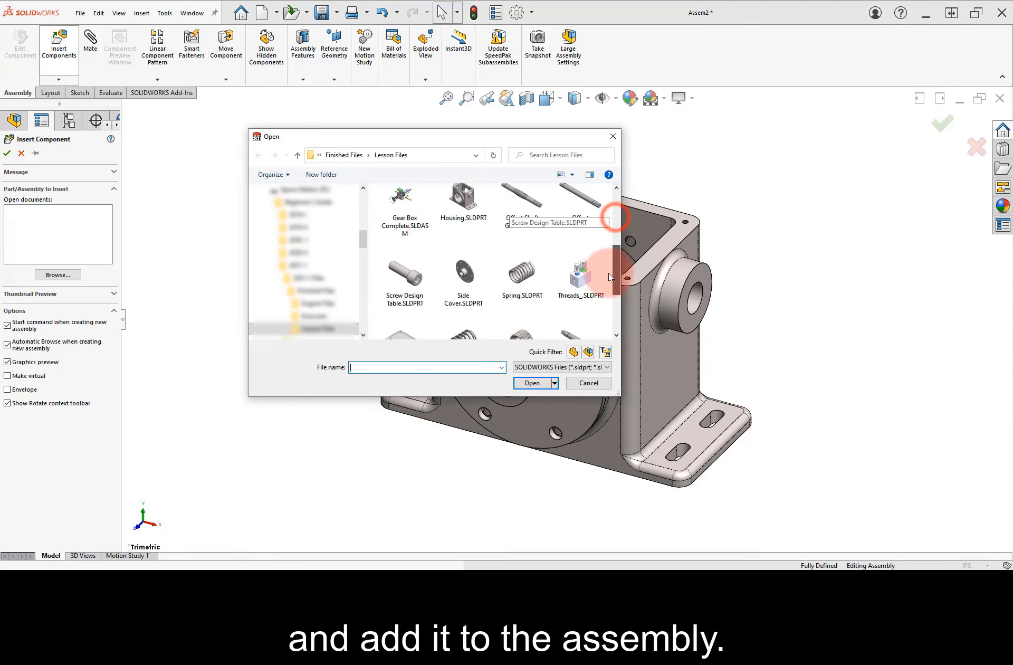
pyautogui.click(582, 273)
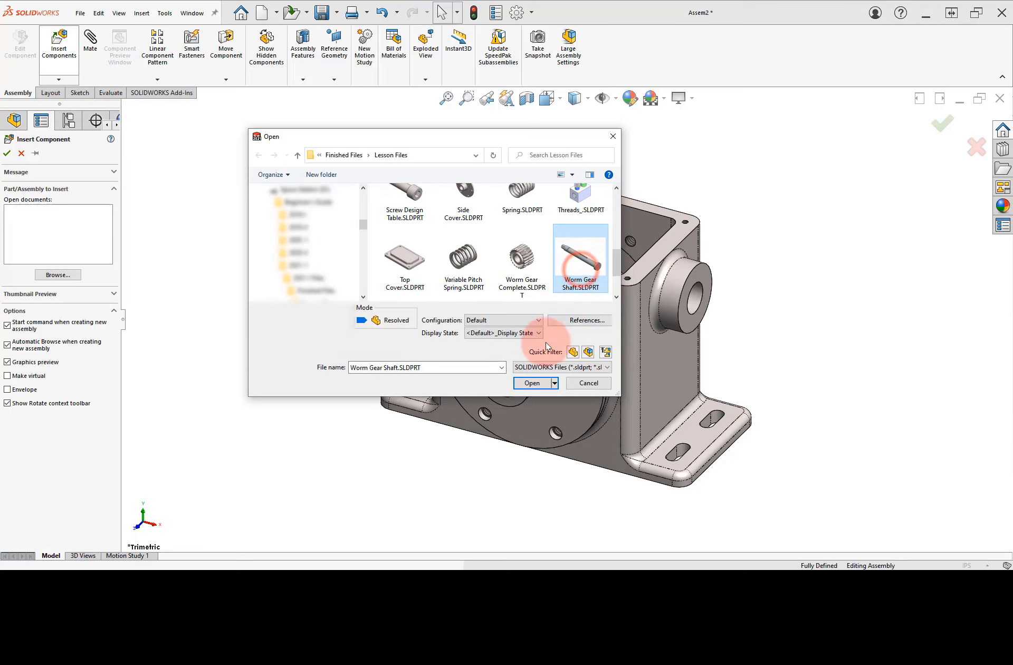
pyautogui.click(533, 383)
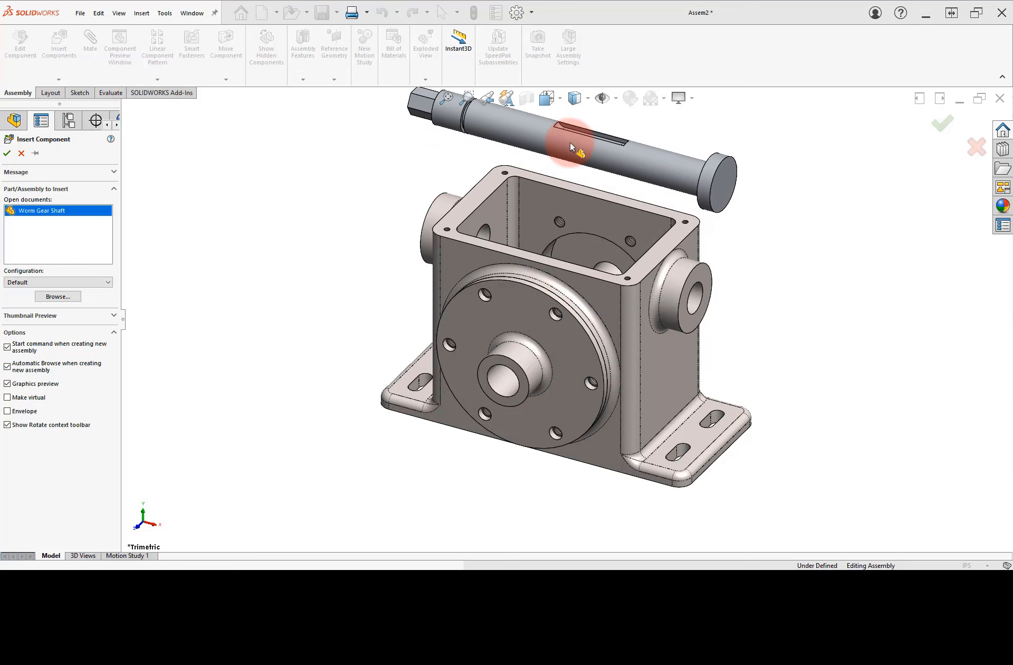
pyautogui.click(570, 143)
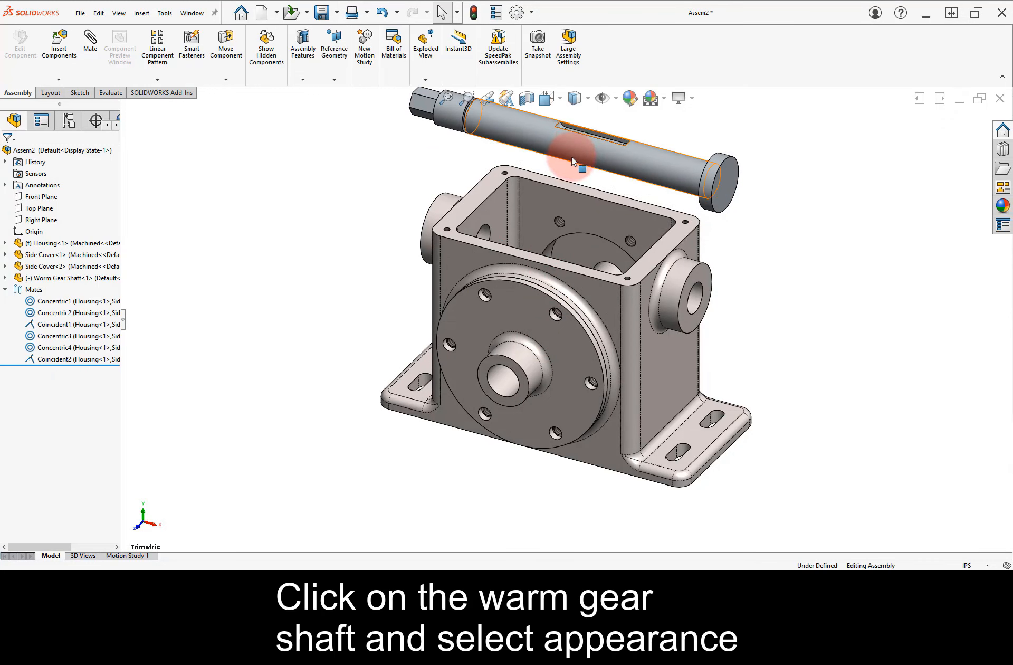
# - Change the Worm Gear Shaft's color at component level to the standard blue-violet swatch, RGB 128, 128, 255
pyautogui.click(550, 162)
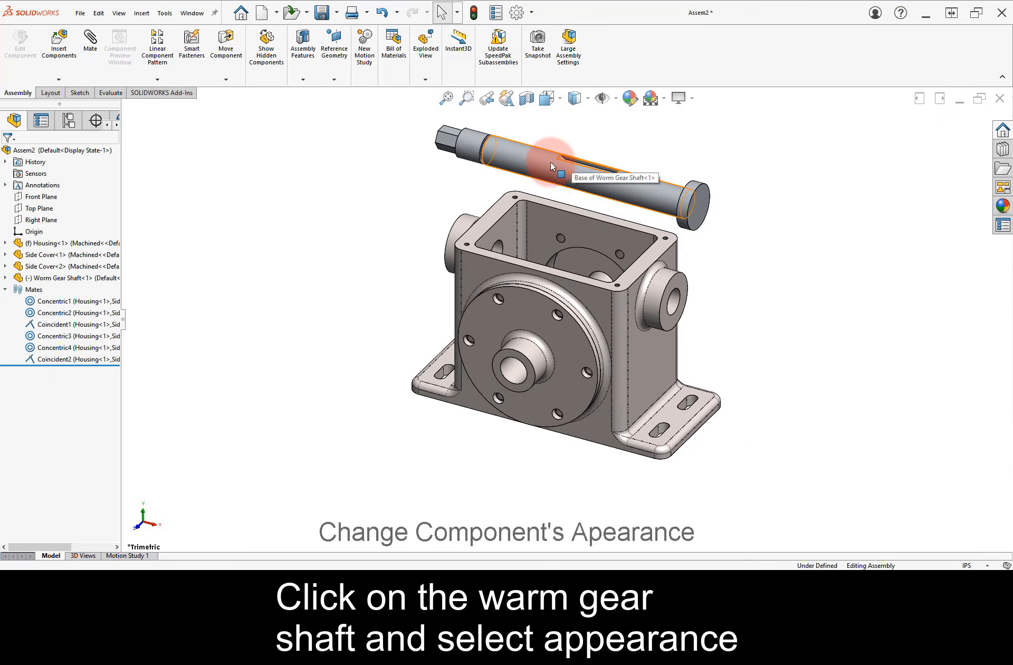
pyautogui.click(538, 173)
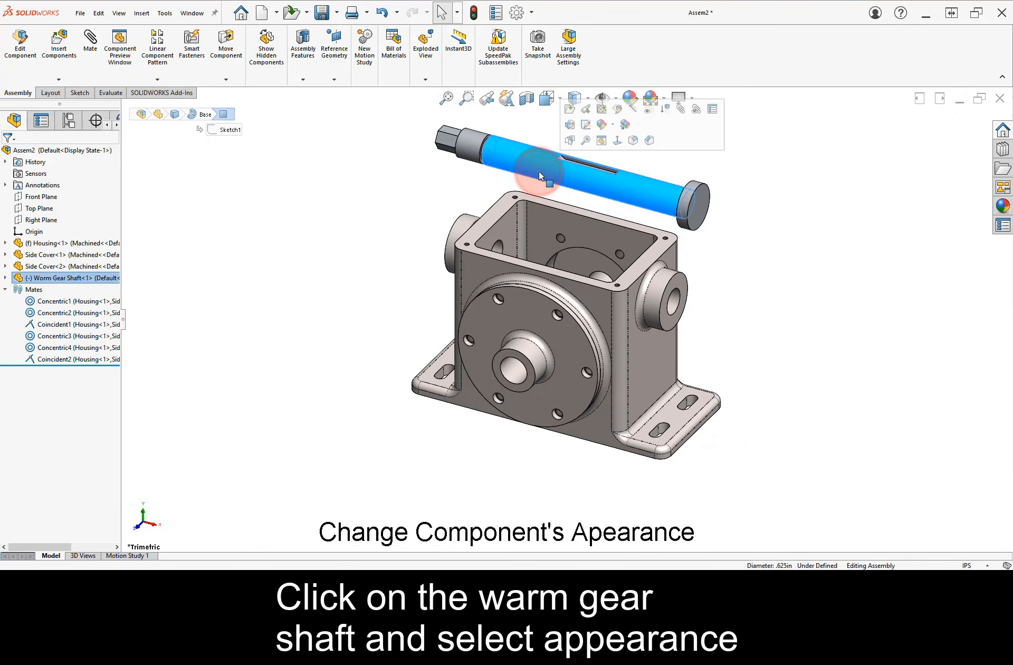
pyautogui.click(478, 180)
pyautogui.click(83, 278)
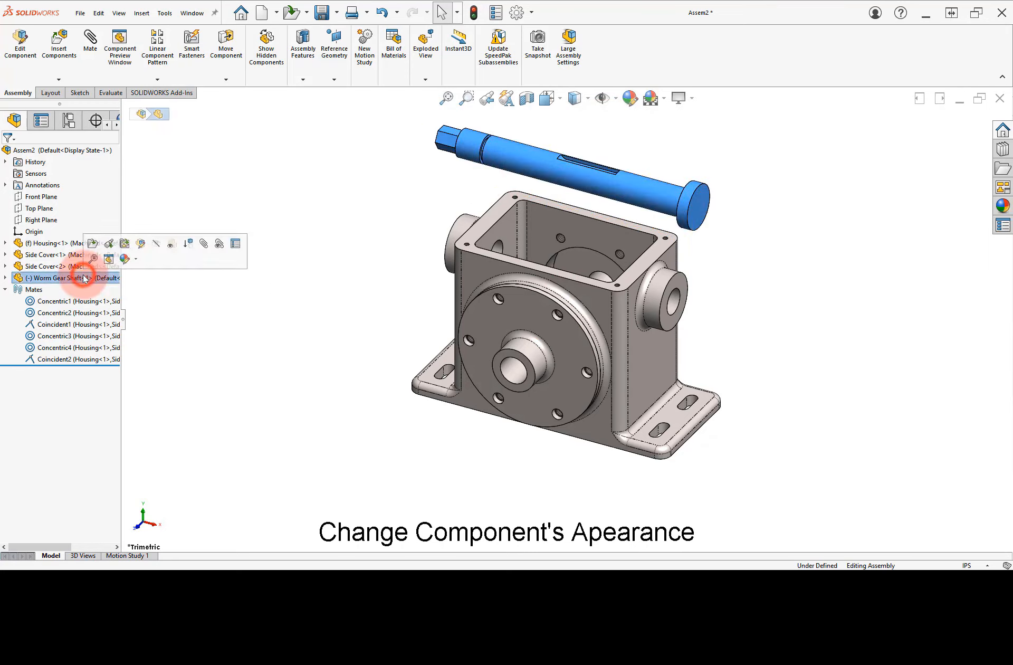
pyautogui.click(125, 260)
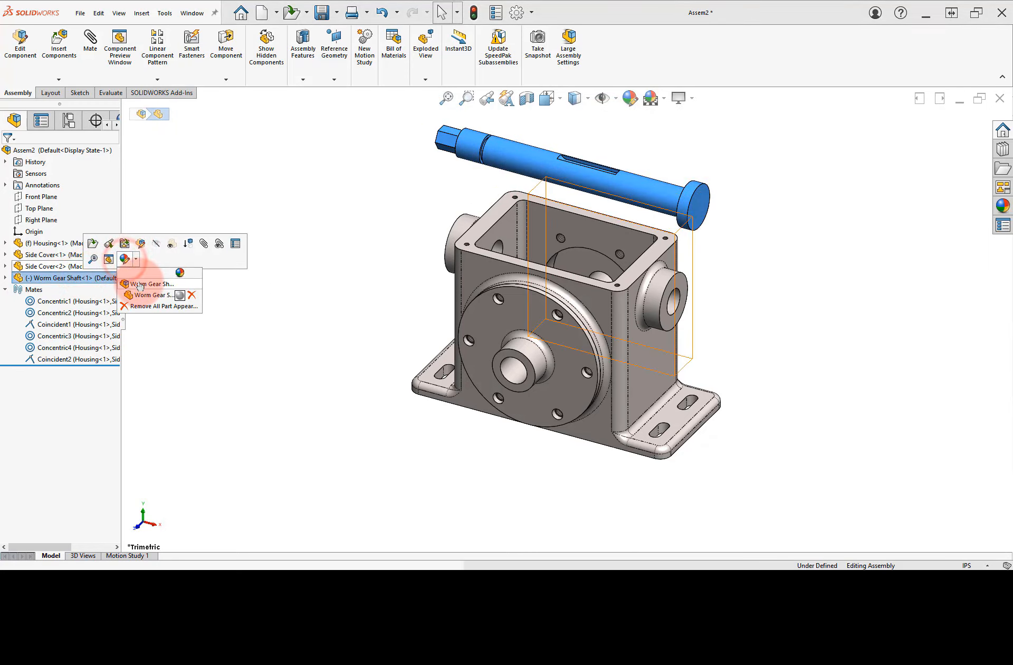
pyautogui.click(140, 285)
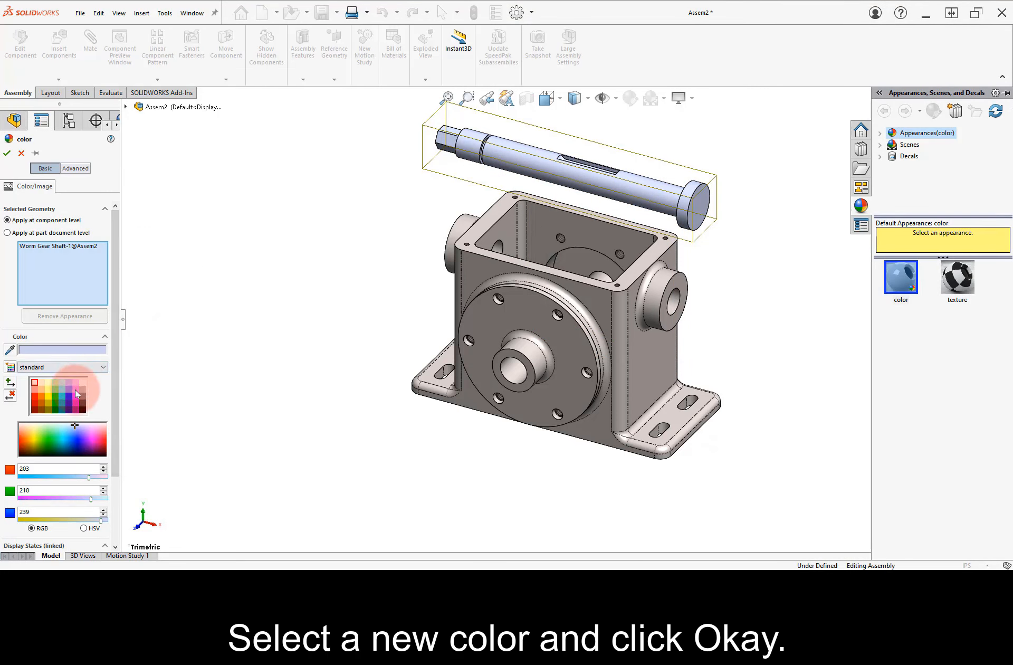
pyautogui.click(75, 390)
pyautogui.click(68, 389)
pyautogui.click(68, 350)
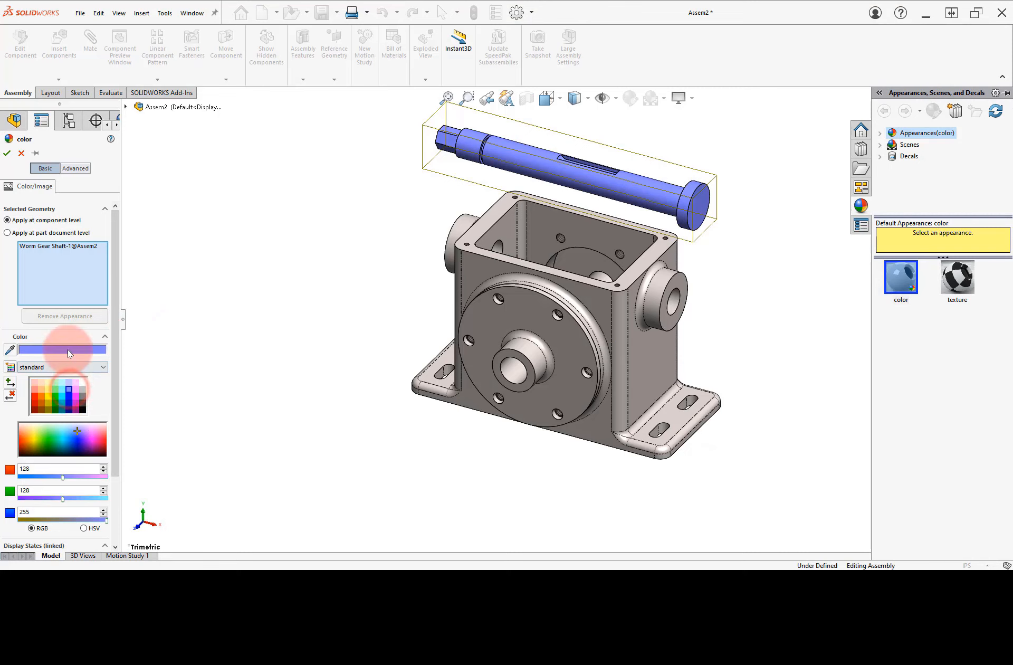
pyautogui.click(32, 209)
pyautogui.click(6, 154)
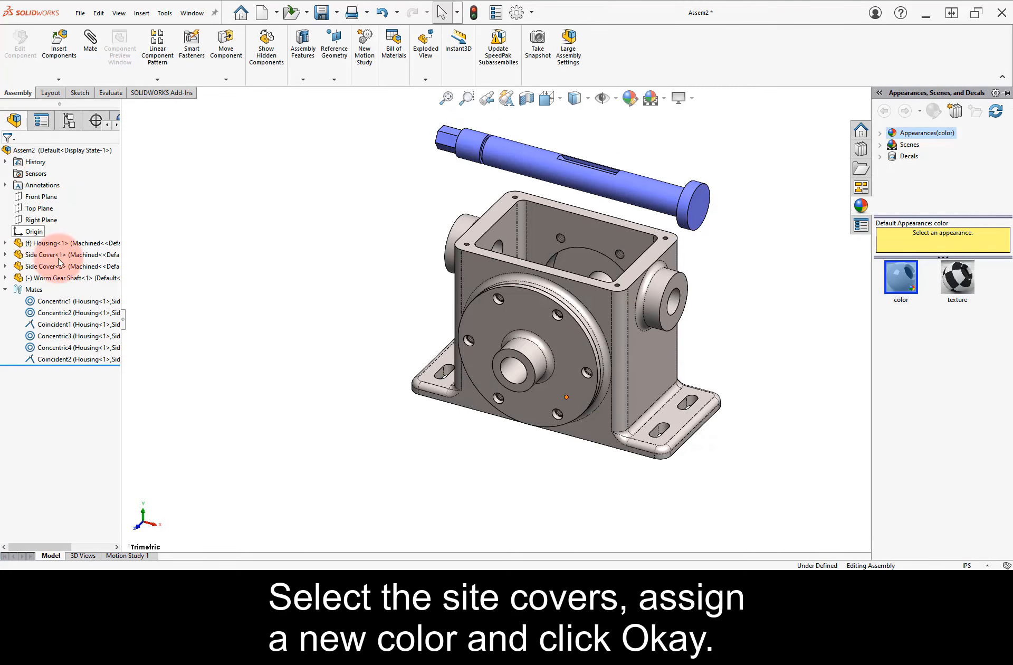
# - Apply a light cyan color to both side covers at component level
pyautogui.click(76, 278)
pyautogui.click(353, 295)
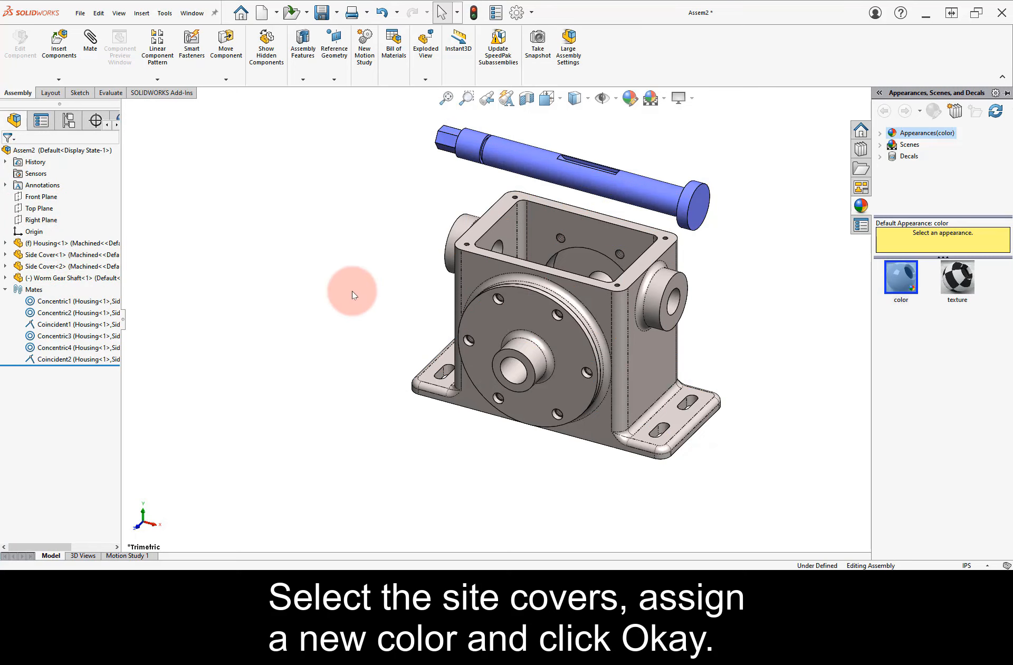
pyautogui.click(518, 333)
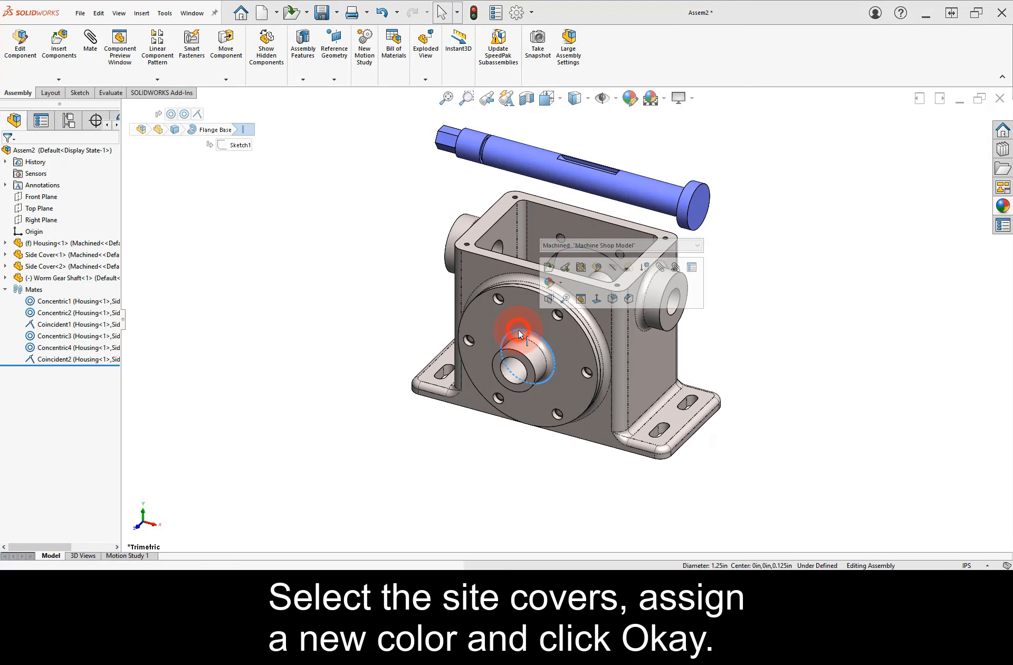
pyautogui.click(561, 286)
pyautogui.click(560, 310)
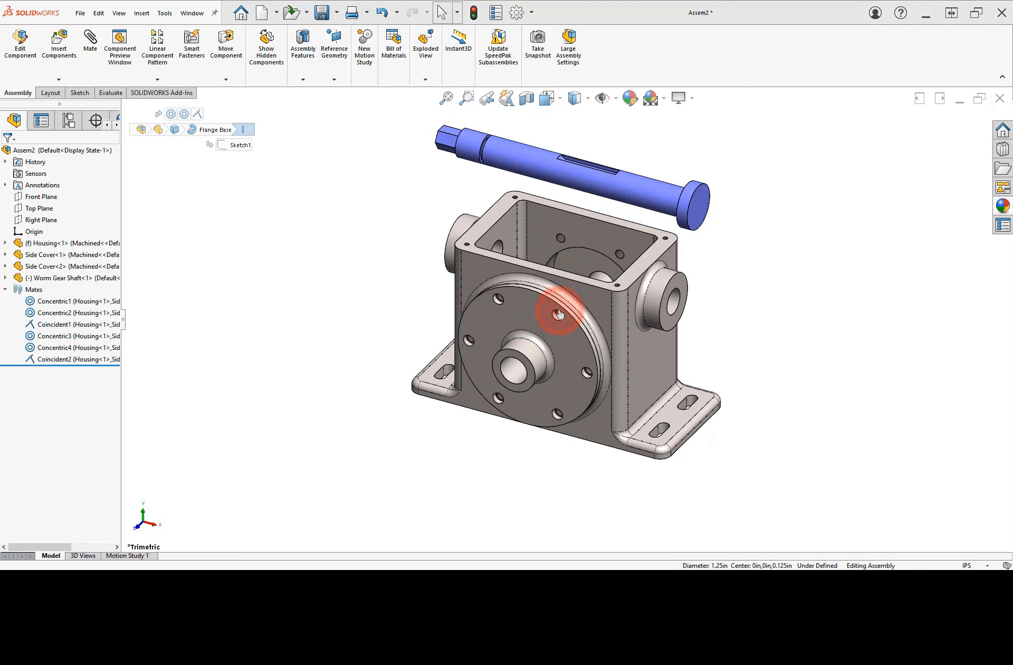
pyautogui.click(579, 263)
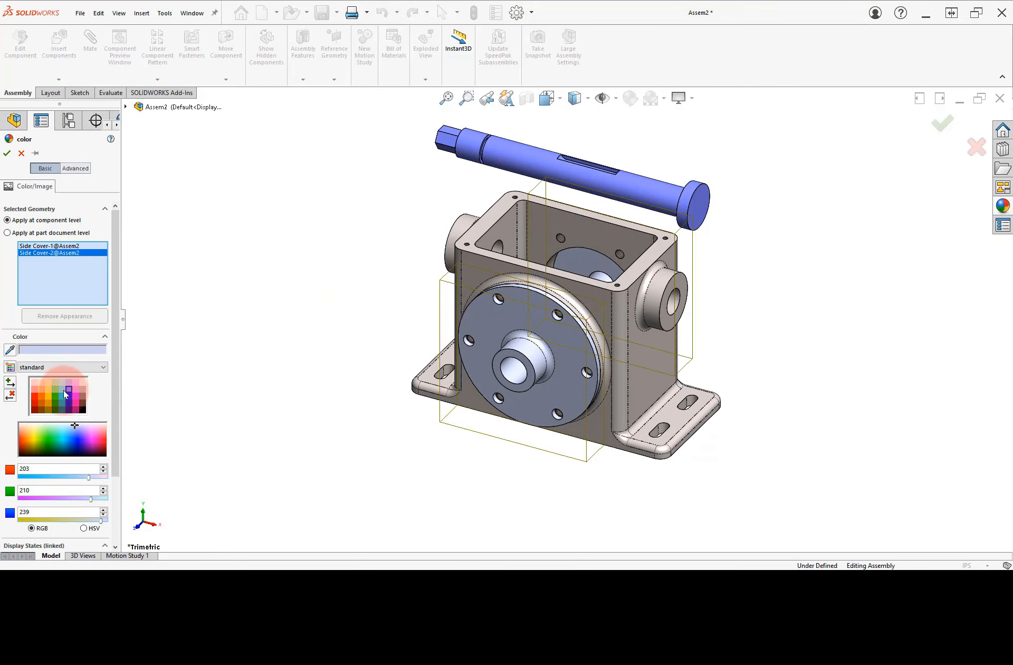
pyautogui.click(7, 154)
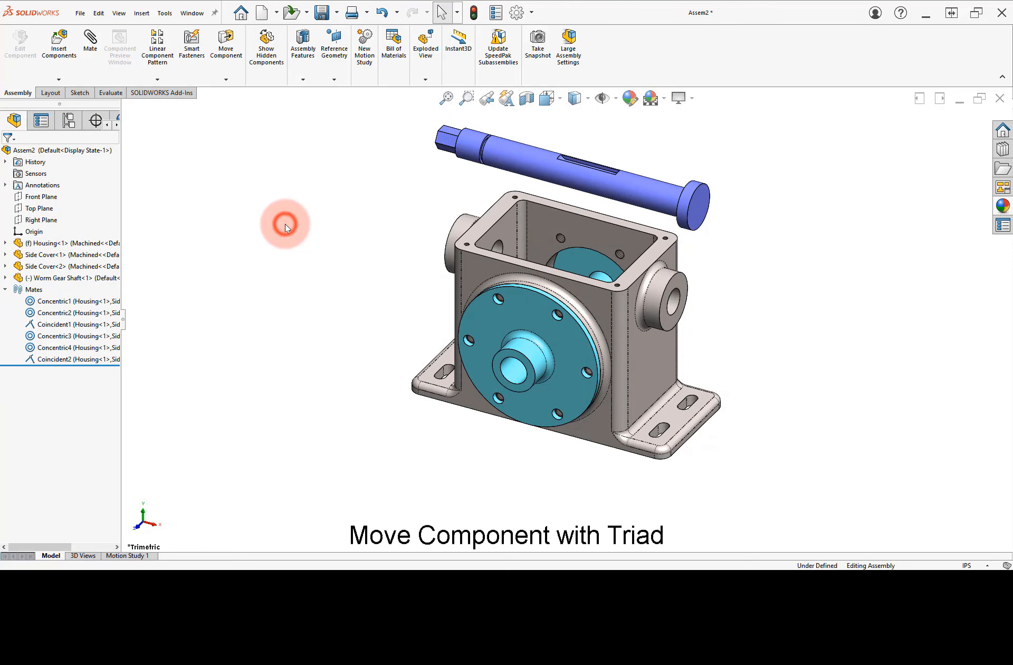
# - Use Move with Triad to turn the worm gear shaft parallel to the side covers' bore axis and lower it toward the housing
pyautogui.scroll(1, 620, 140)
pyautogui.scroll(-2, 614, 150)
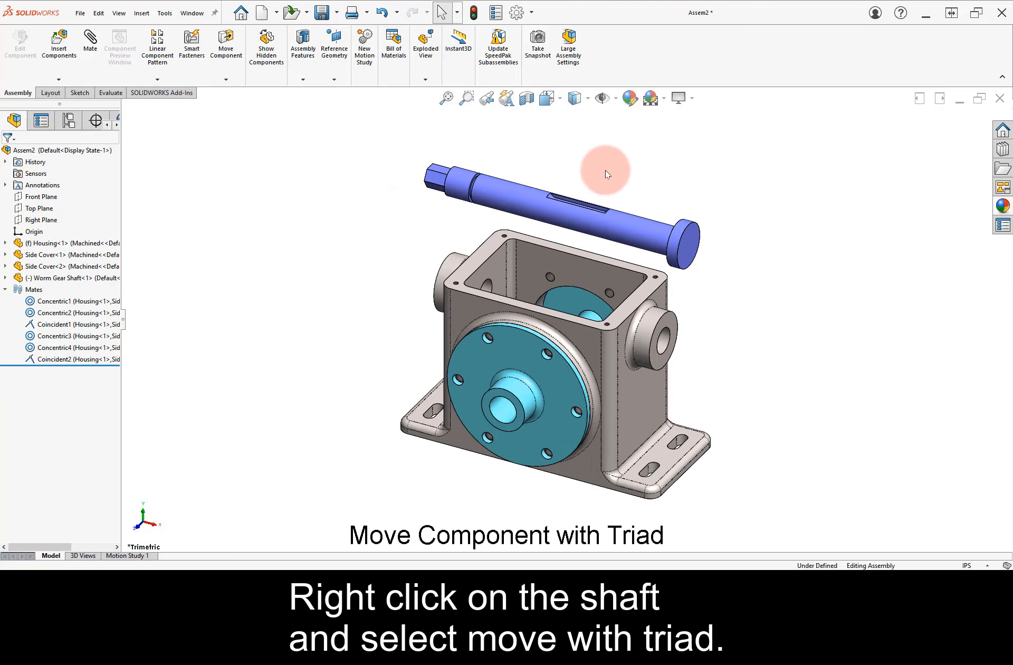
pyautogui.rightClick(568, 226)
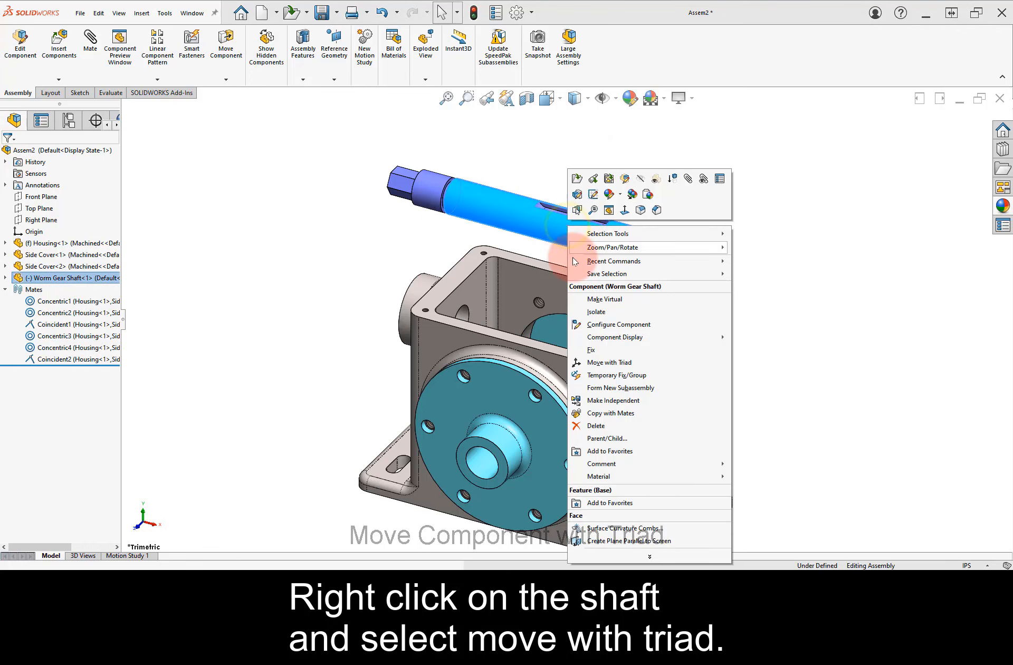
pyautogui.click(612, 361)
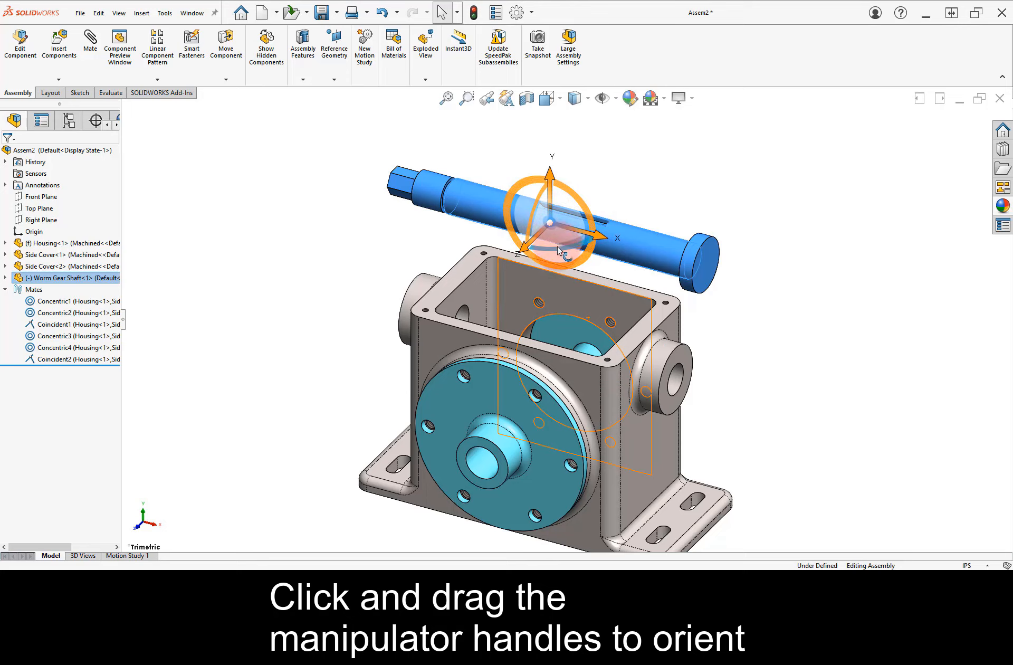
pyautogui.moveTo(558, 228); pyautogui.dragTo(636, 249)
pyautogui.moveTo(588, 189); pyautogui.dragTo(580, 293)
pyautogui.moveTo(638, 354); pyautogui.dragTo(612, 309)
# - Slide the shaft along its own axis with the triad, further into the housing, and close the triad
pyautogui.moveTo(681, 291); pyautogui.dragTo(615, 338, button='middle')
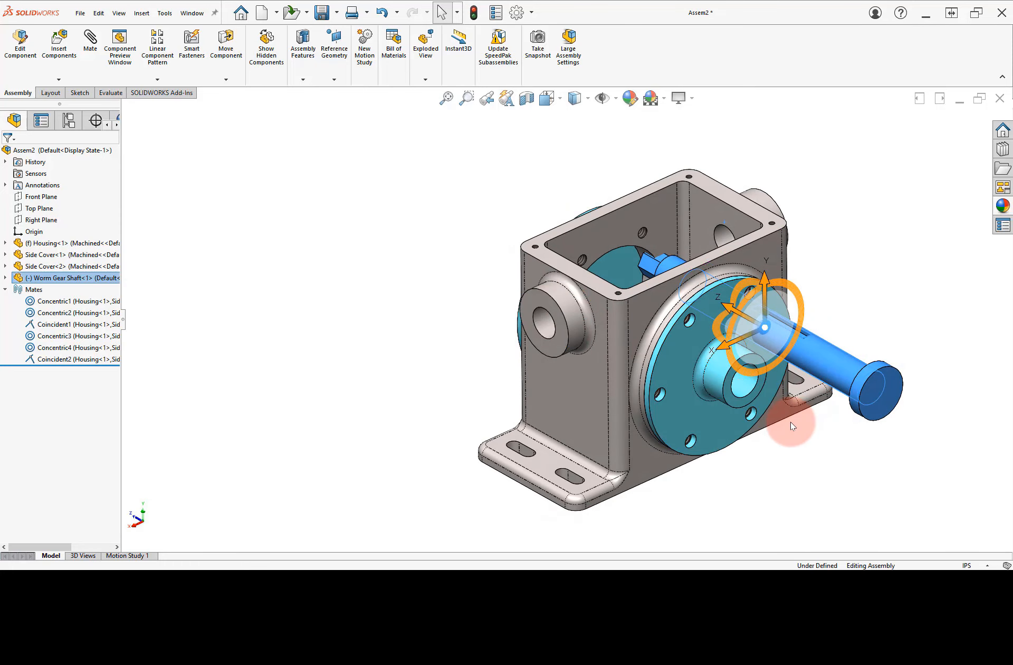
pyautogui.scroll(-3, 790, 426)
pyautogui.moveTo(677, 228); pyautogui.dragTo(592, 180)
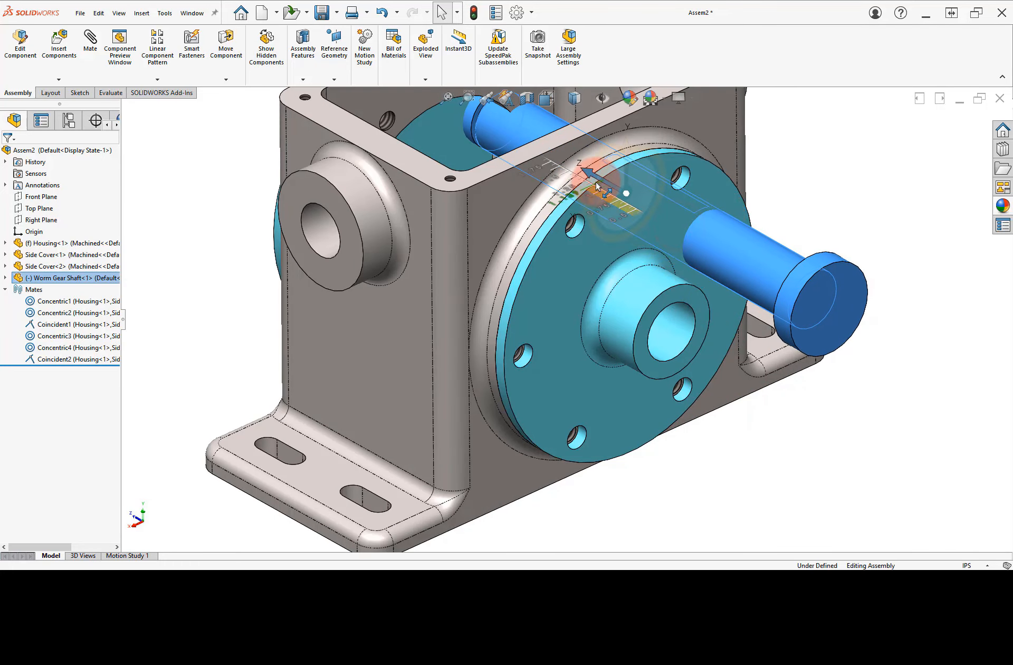
pyautogui.click(832, 224)
# - Add a concentric mate between the shaft's cylindrical face and the central bore of the second side cover
pyautogui.click(765, 272)
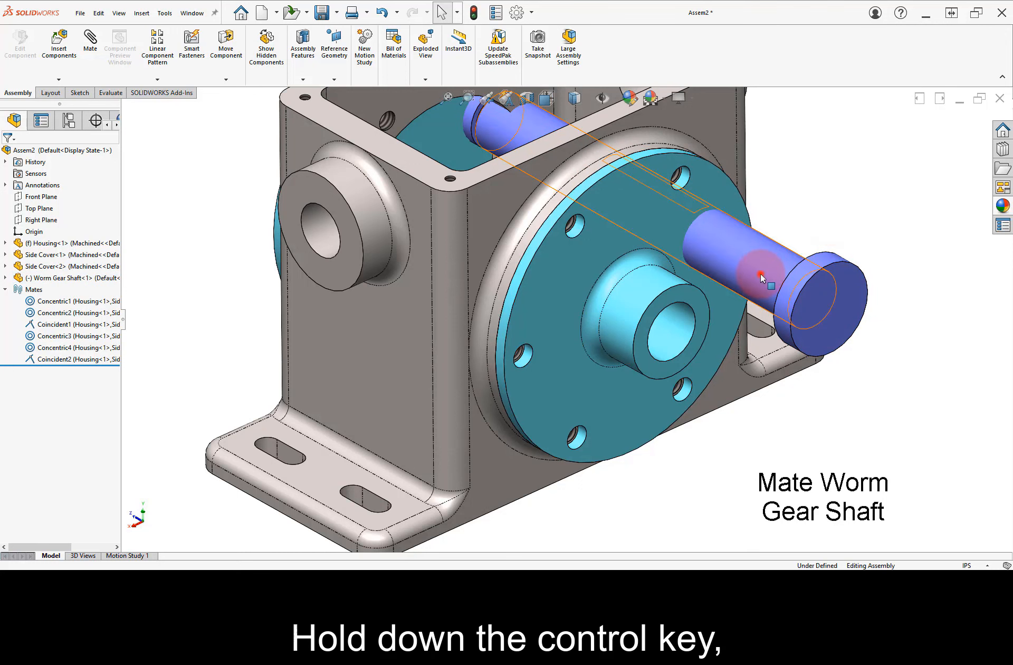
pyautogui.keyDown('ctrl'); pyautogui.click(668, 330); pyautogui.keyUp('ctrl')
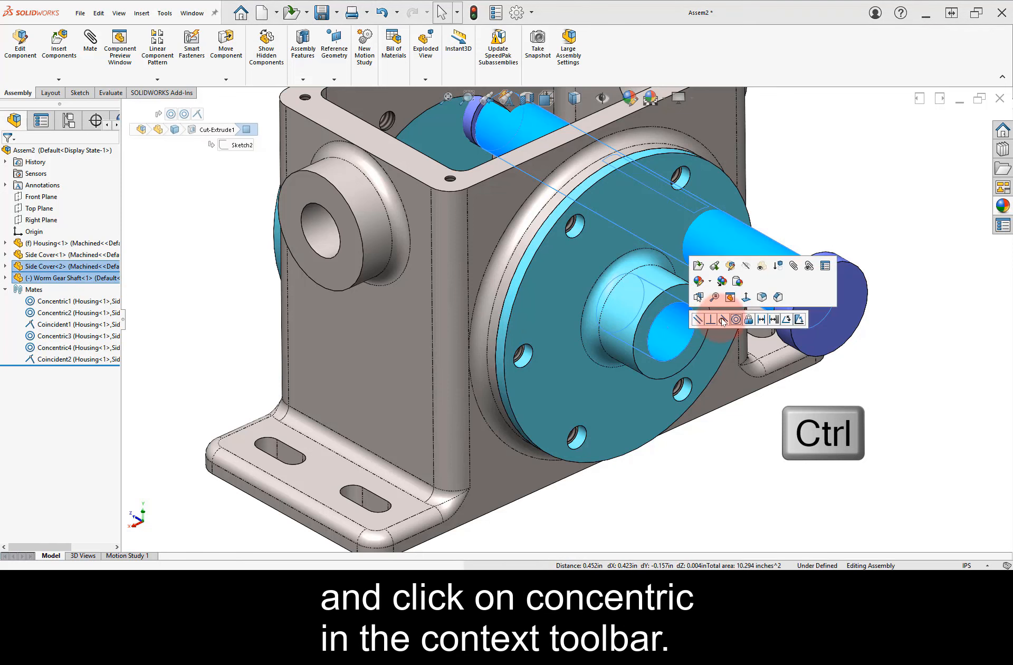
pyautogui.click(735, 320)
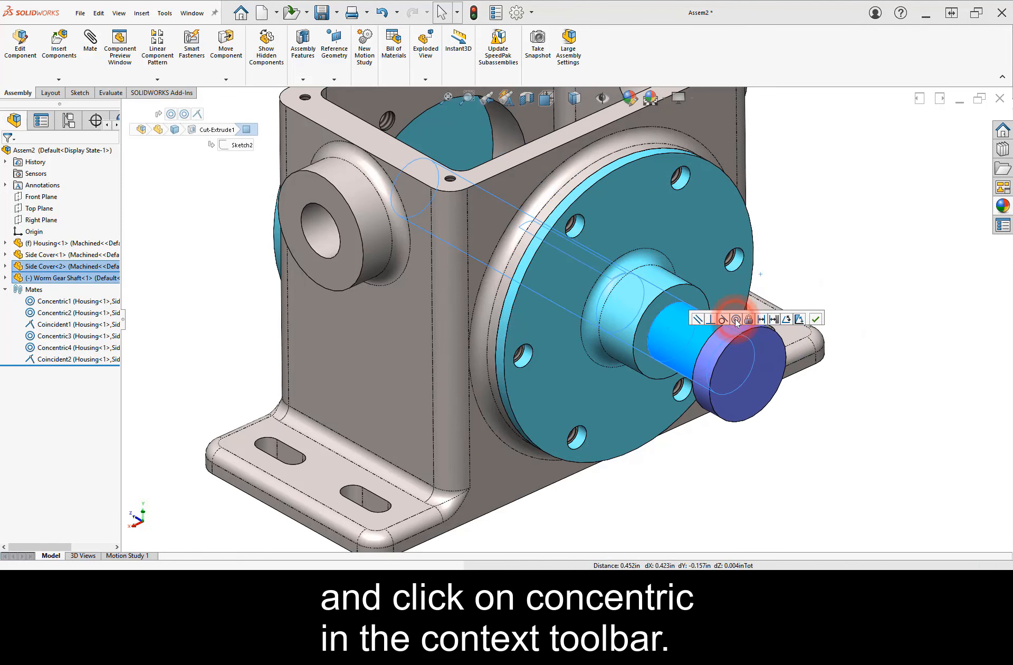
pyautogui.click(844, 304)
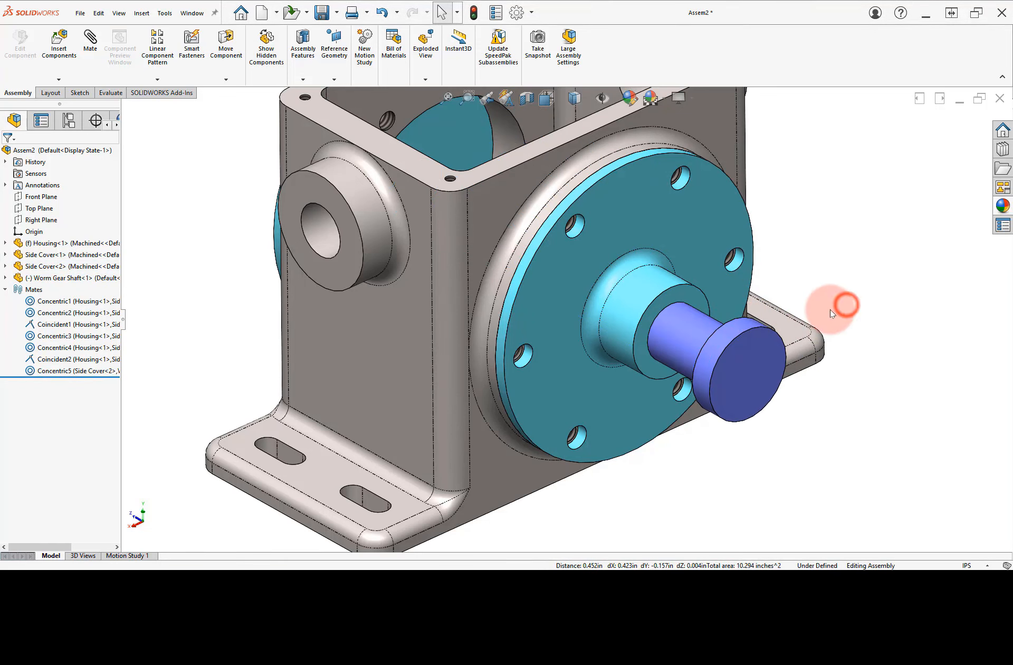
# - Add a coincident mate between the hidden inner face of the shaft's head, chosen with Select Other, and the side cover's boss end face
pyautogui.rightClick(734, 331)
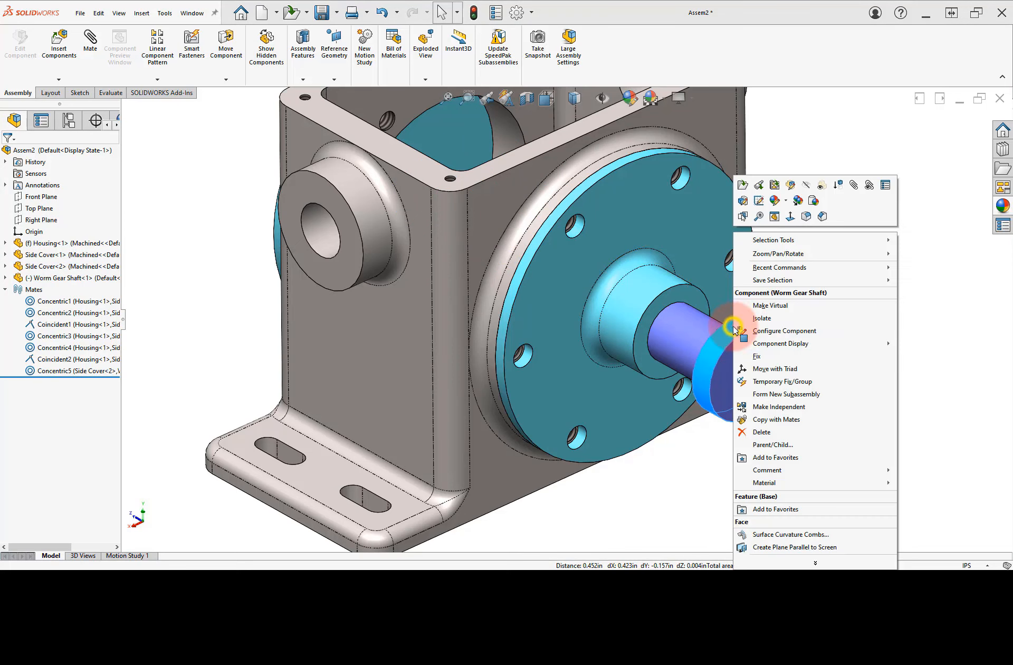
pyautogui.click(742, 214)
pyautogui.click(736, 326)
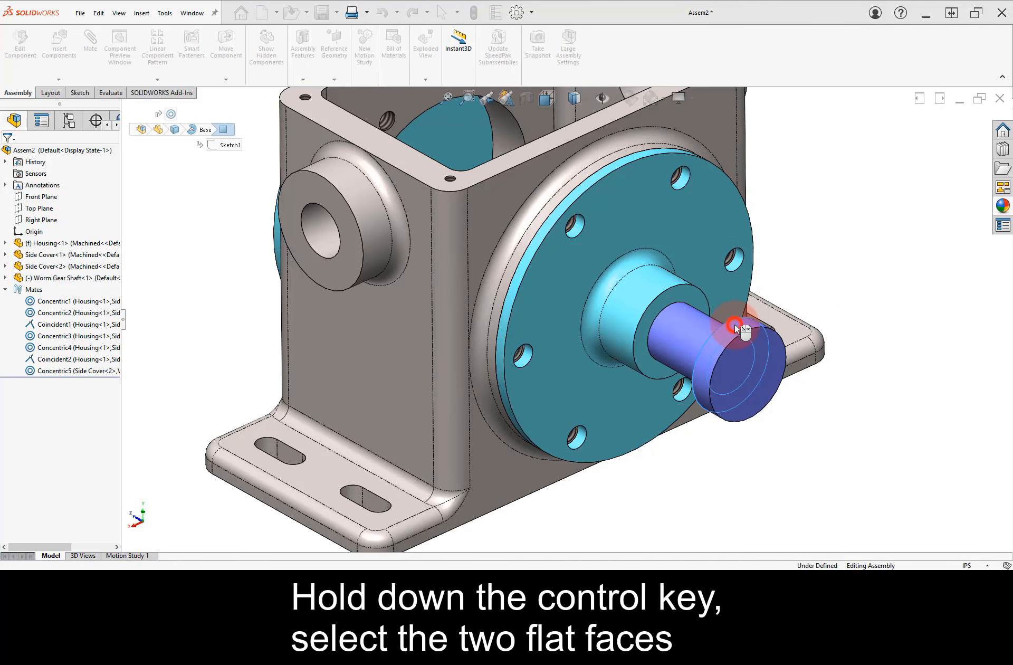
pyautogui.keyDown('ctrl'); pyautogui.click(691, 294); pyautogui.keyUp('ctrl')
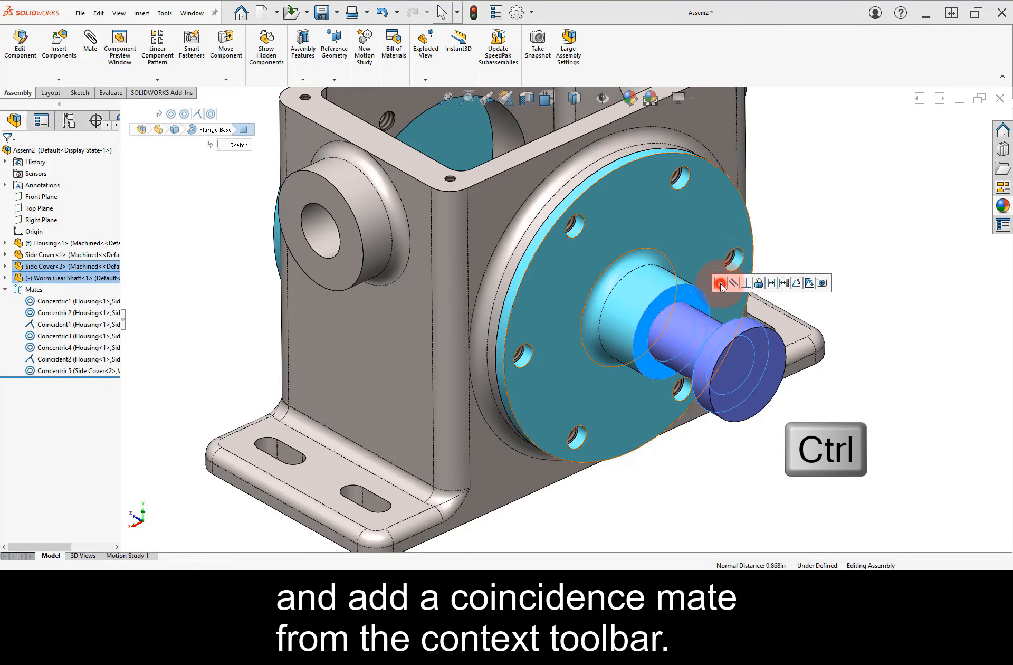
pyautogui.click(720, 284)
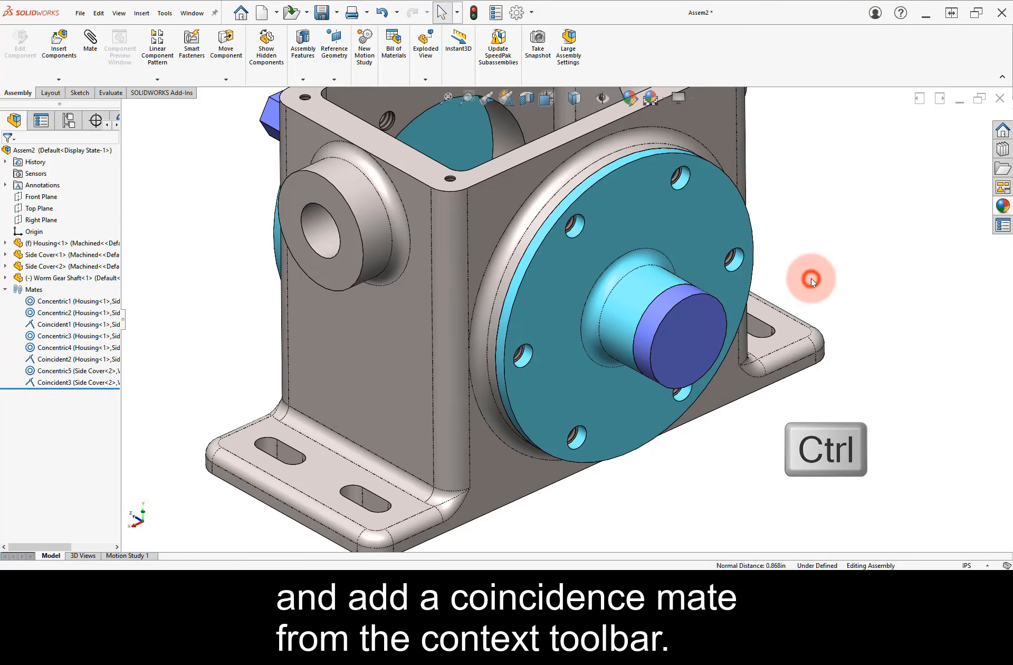
# - Rotate the mated worm gear shaft by its hex end in the trimetric view to test its motion
pyautogui.moveTo(812, 277); pyautogui.dragTo(836, 248, button='right')
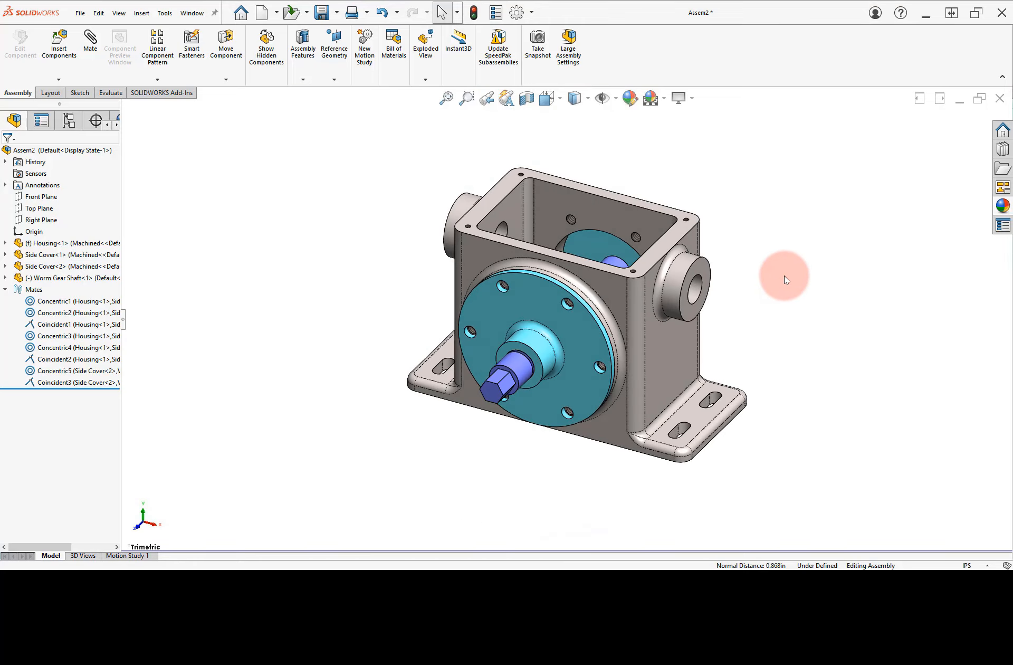
pyautogui.click(525, 378)
pyautogui.moveTo(511, 380); pyautogui.dragTo(486, 394)
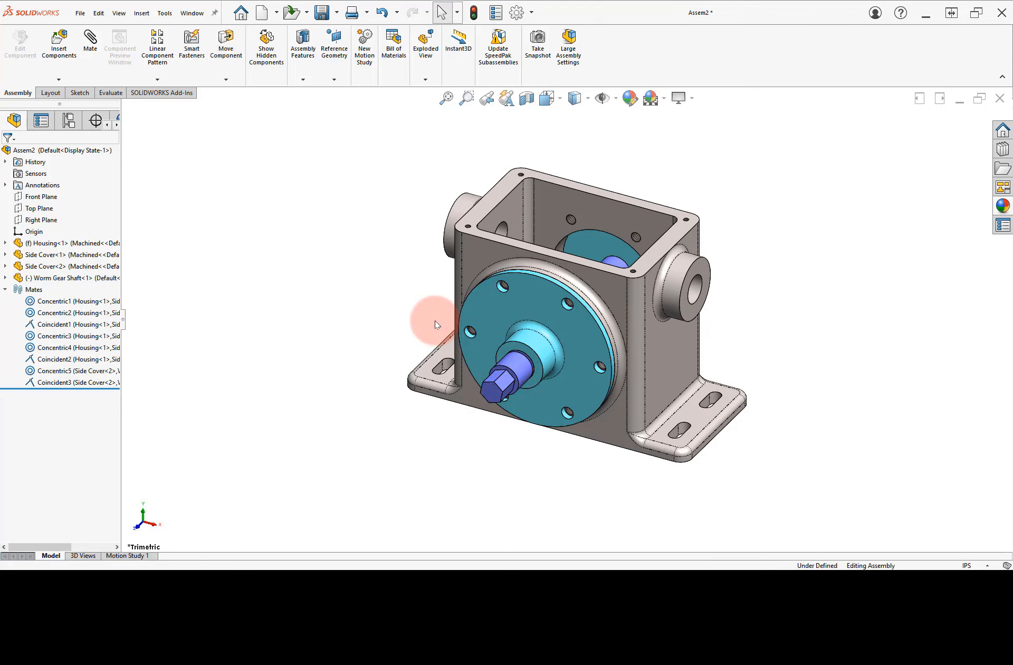
# - Insert the Worm Gear part in its Default configuration and position it clear of the housing, above its rear corner
pyautogui.click(48, 55)
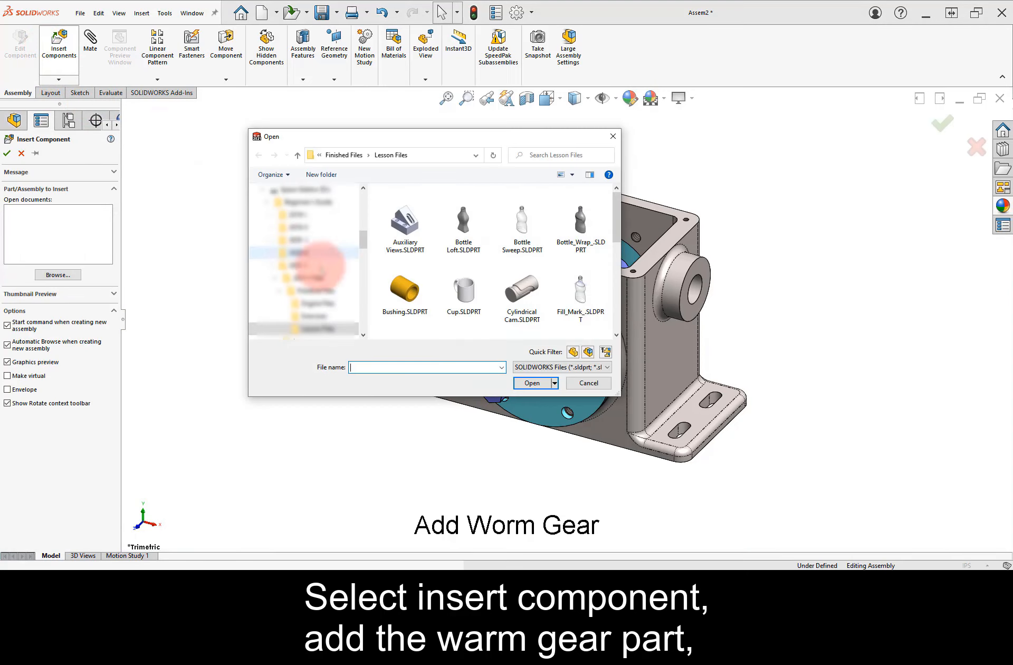
pyautogui.moveTo(616, 220); pyautogui.dragTo(618, 315)
pyautogui.click(393, 316)
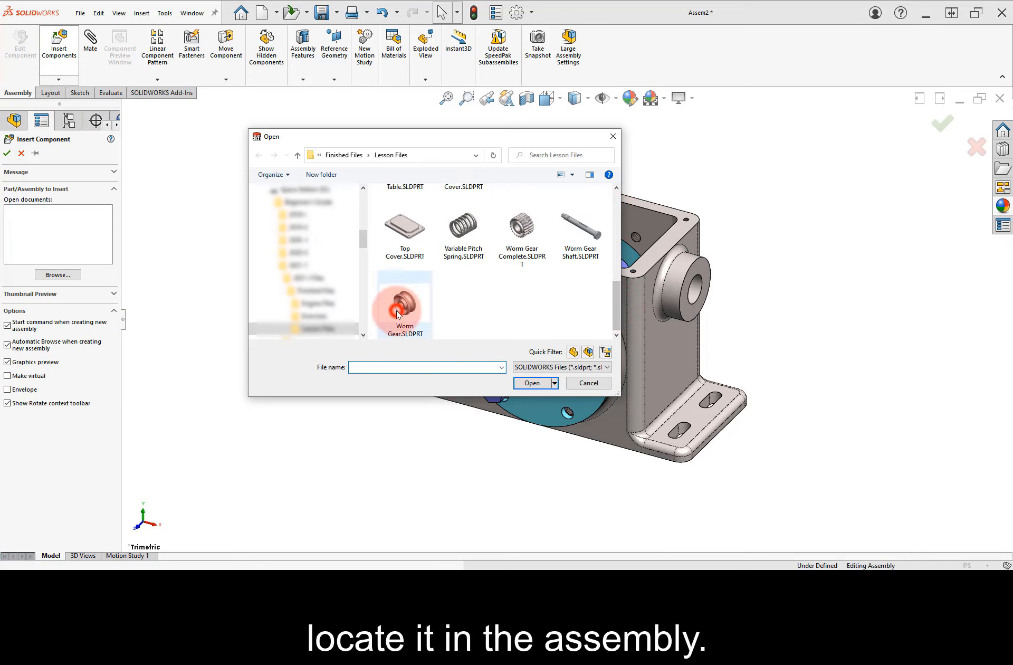
pyautogui.click(531, 385)
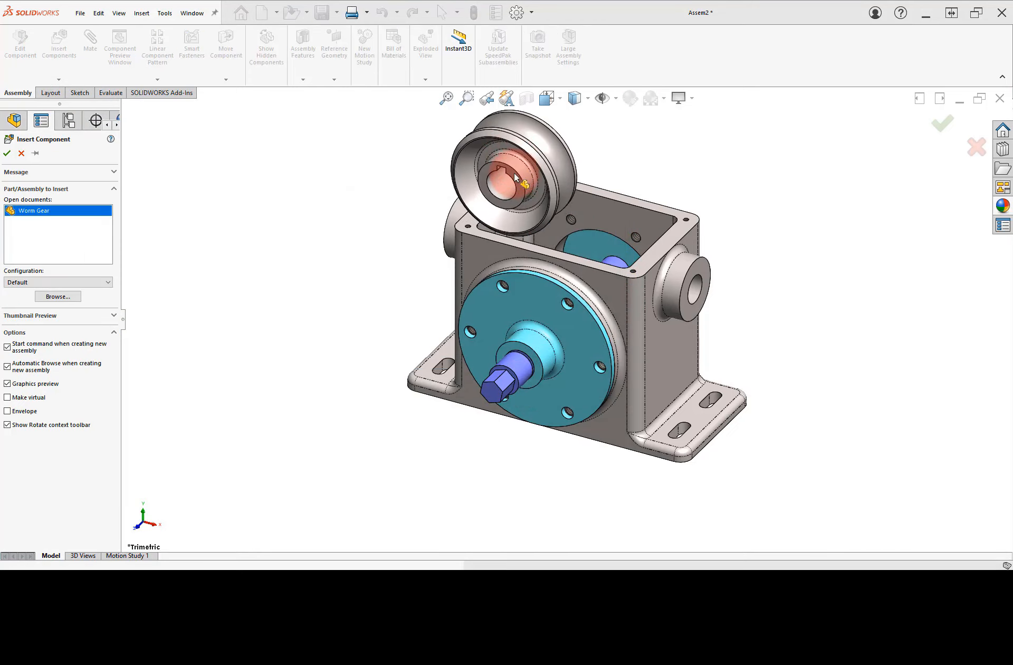
pyautogui.click(511, 165)
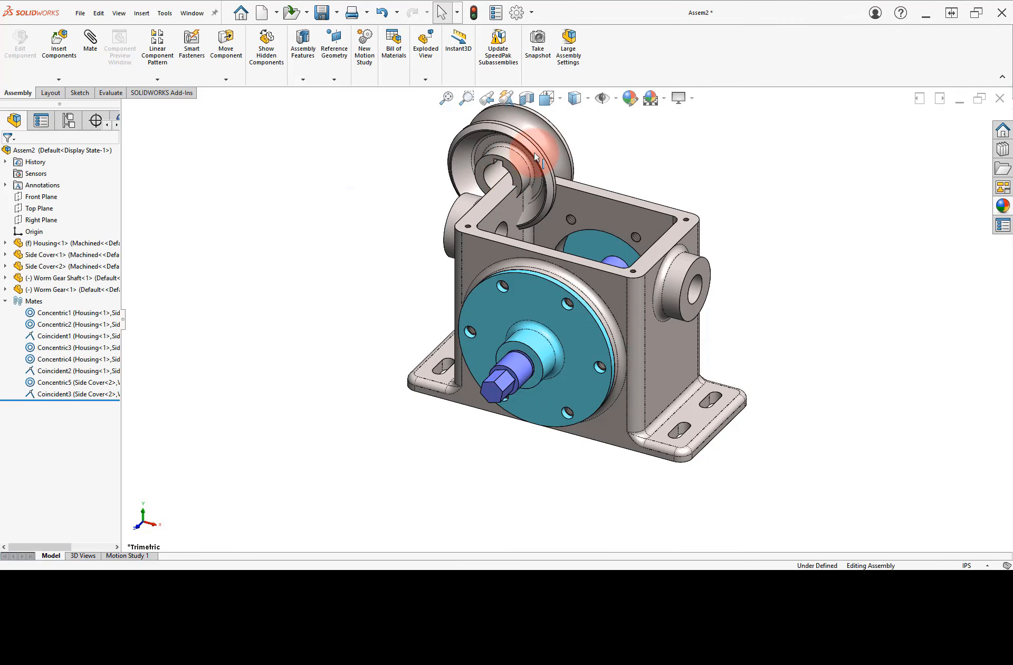
pyautogui.moveTo(541, 168); pyautogui.dragTo(473, 122)
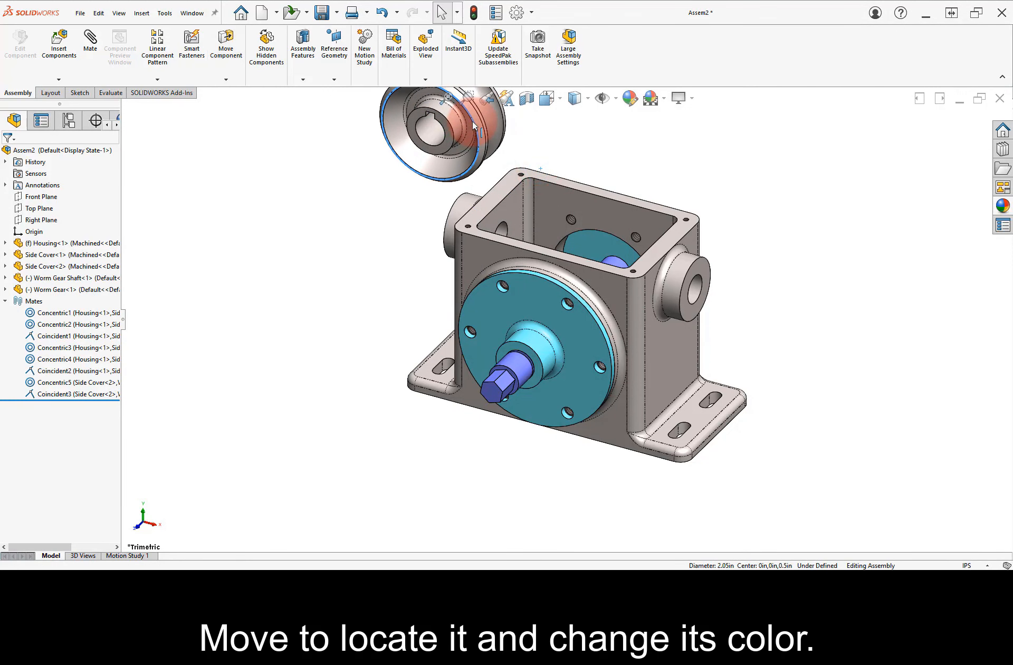
# - Recolor the Worm Gear at component level to salmon red with RGB 255, 128, 128
pyautogui.scroll(1, 473, 121)
pyautogui.scroll(-1, 545, 107)
pyautogui.scroll(-1, 539, 121)
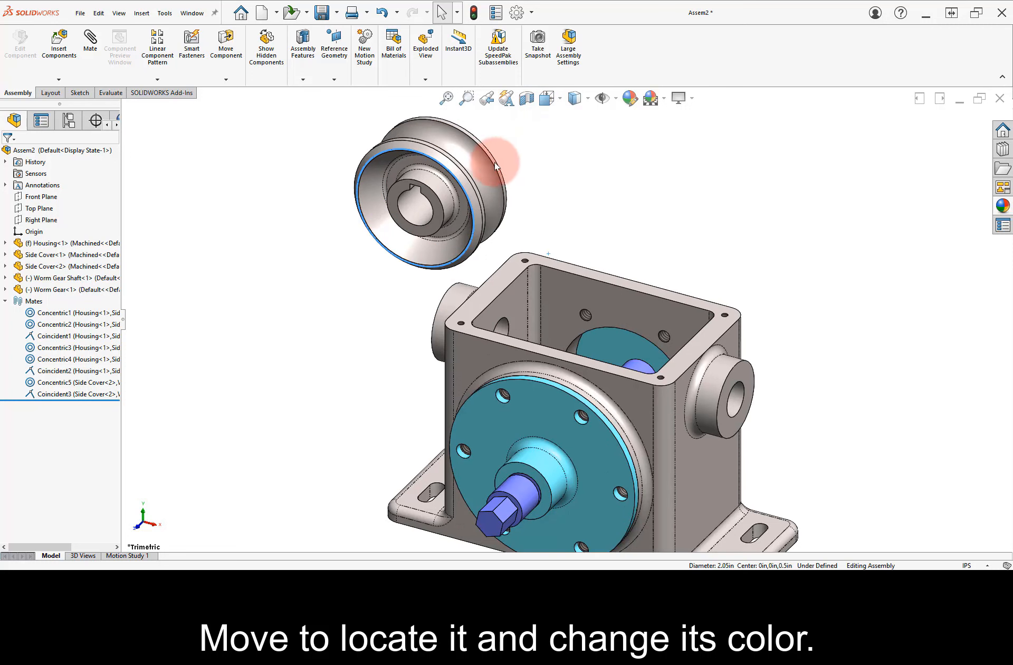
pyautogui.click(450, 193)
pyautogui.click(492, 142)
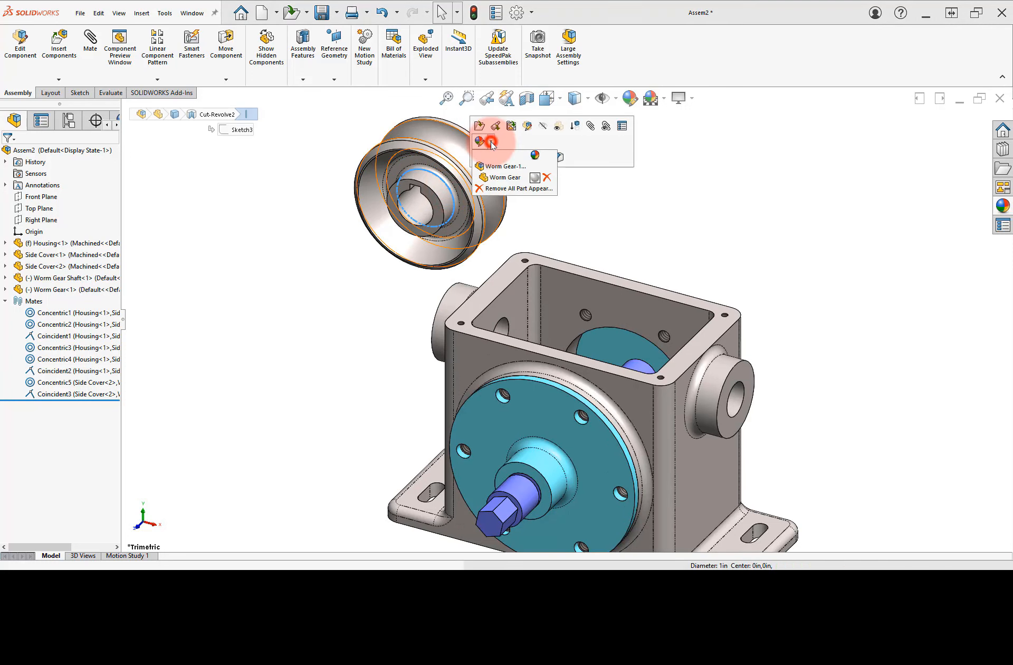
pyautogui.click(494, 167)
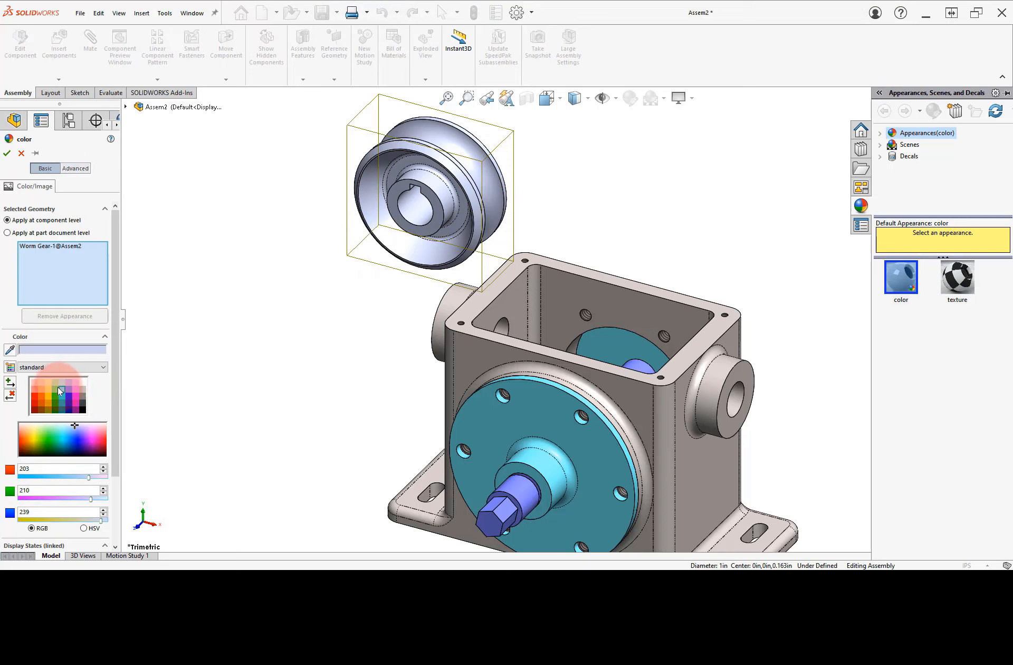
pyautogui.click(41, 390)
pyautogui.click(34, 389)
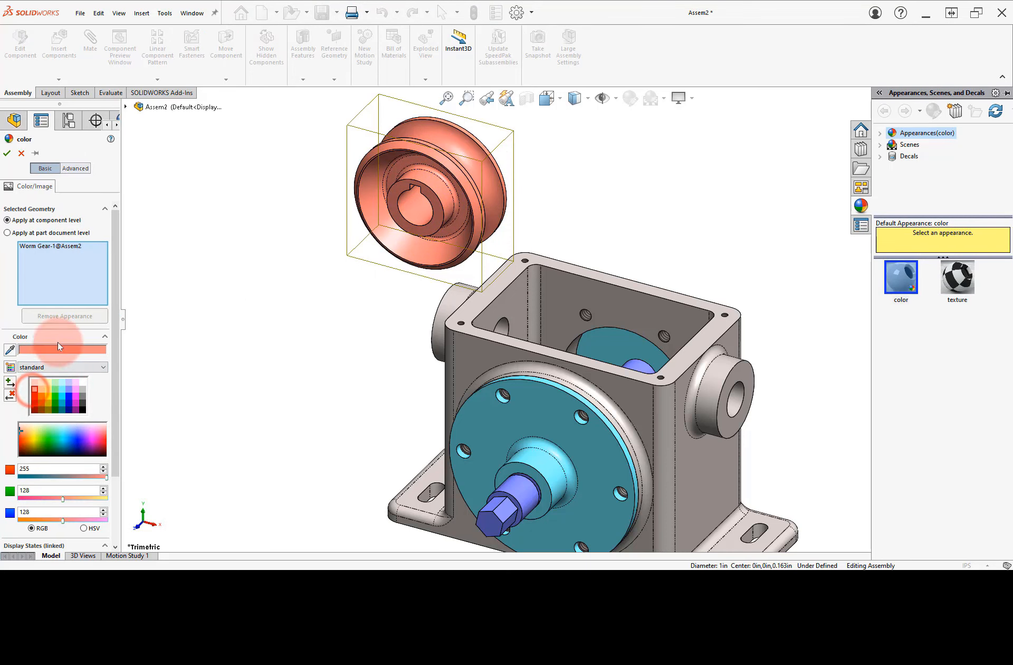
pyautogui.click(7, 153)
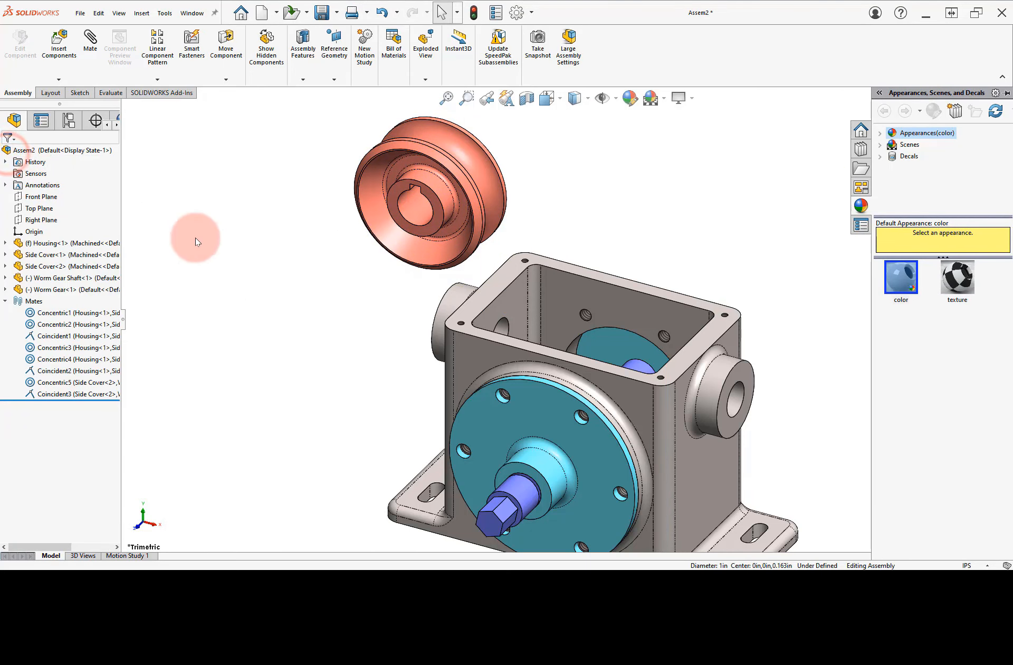
# - Move the Worm Gear with the triad along X over the housing opening and down along Y into the housing, near the shaft
pyautogui.rightClick(419, 213)
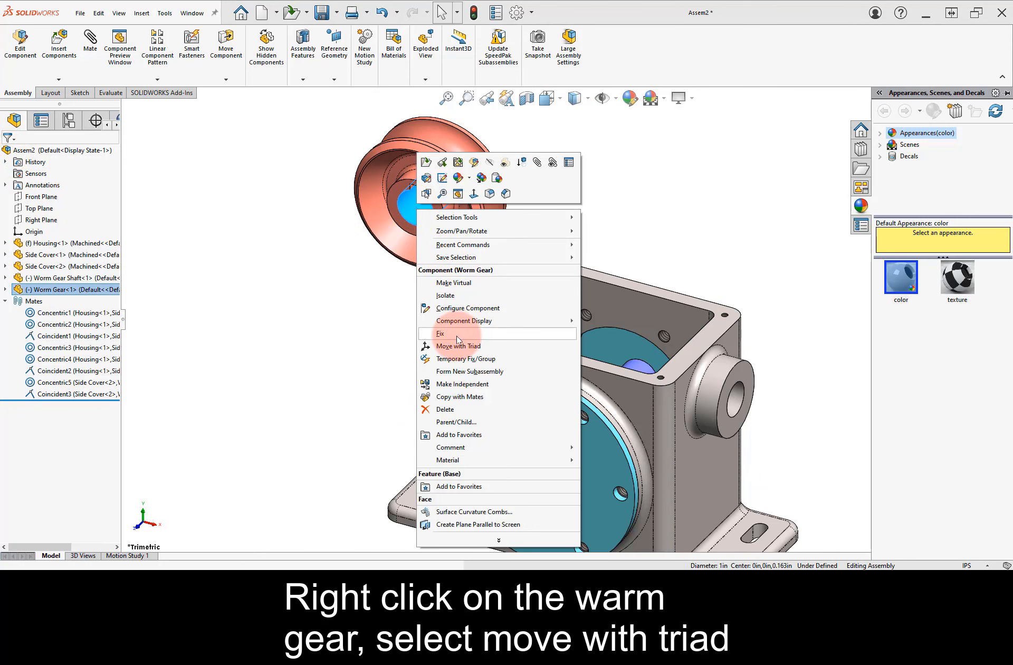
pyautogui.click(464, 348)
pyautogui.moveTo(479, 207); pyautogui.dragTo(698, 276)
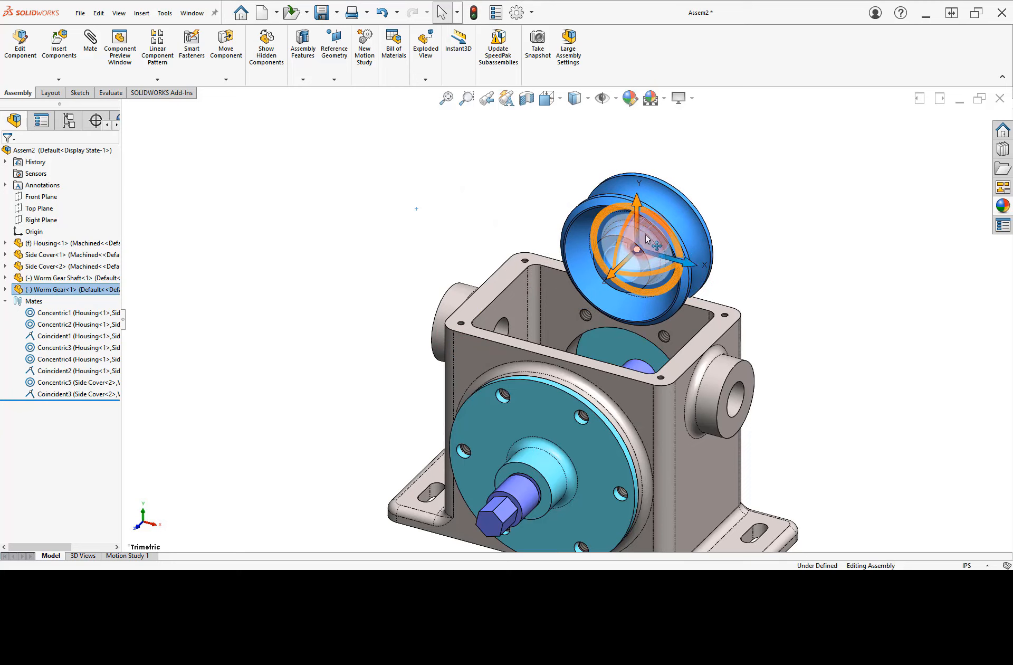
pyautogui.moveTo(639, 207); pyautogui.dragTo(645, 344)
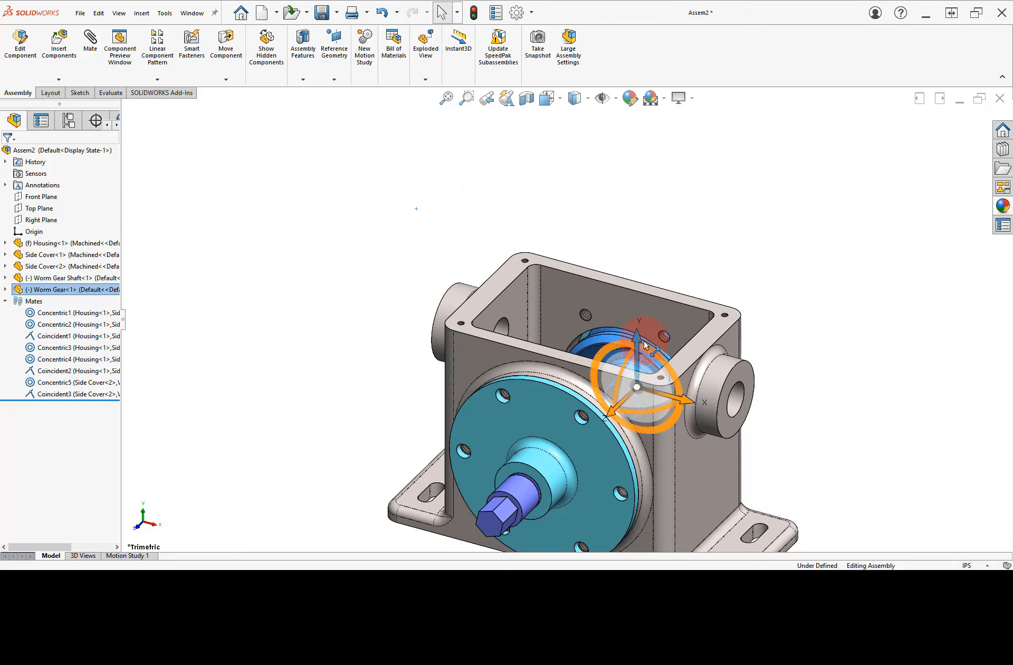
pyautogui.scroll(-1, 641, 364)
pyautogui.scroll(5, 590, 370)
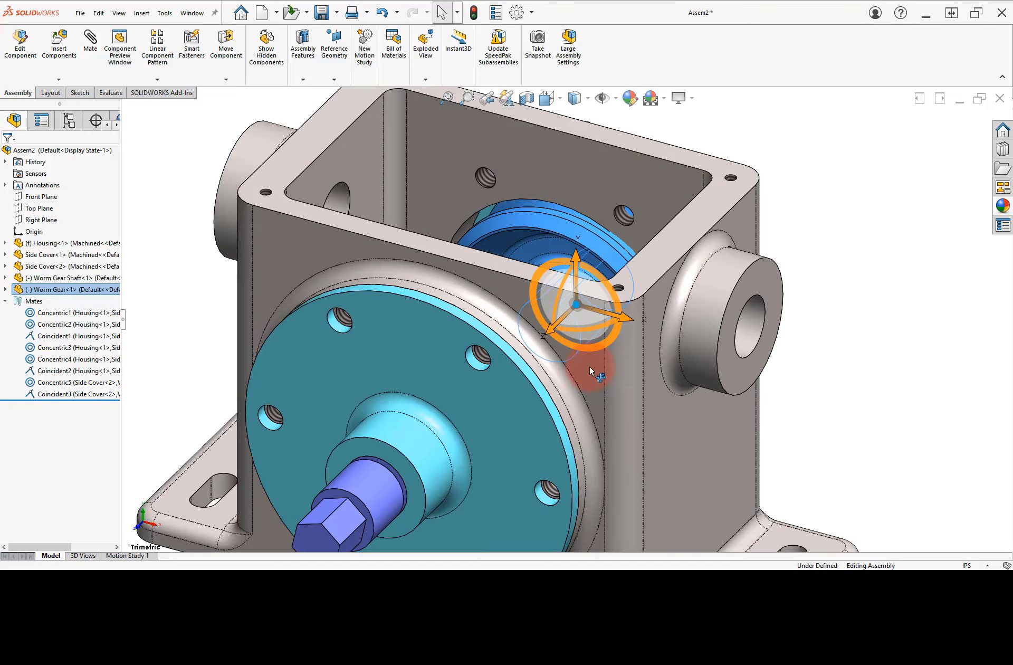
pyautogui.moveTo(575, 300); pyautogui.dragTo(651, 131, button='middle')
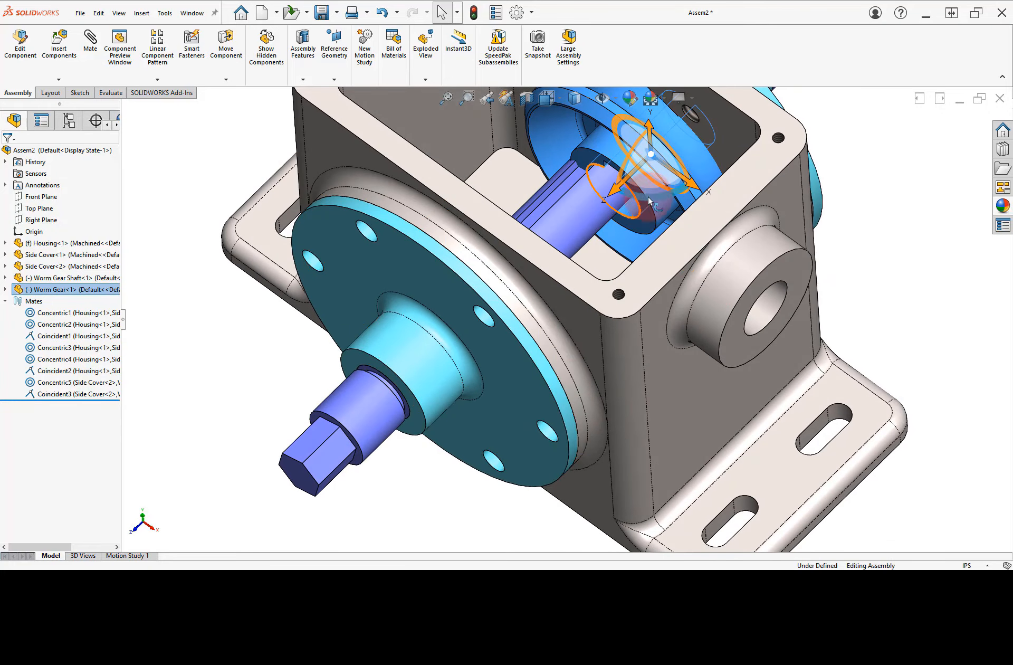
pyautogui.moveTo(651, 132); pyautogui.dragTo(661, 159)
pyautogui.moveTo(625, 195); pyautogui.dragTo(604, 185, button='middle')
pyautogui.scroll(2, 608, 128)
pyautogui.scroll(-2, 605, 127)
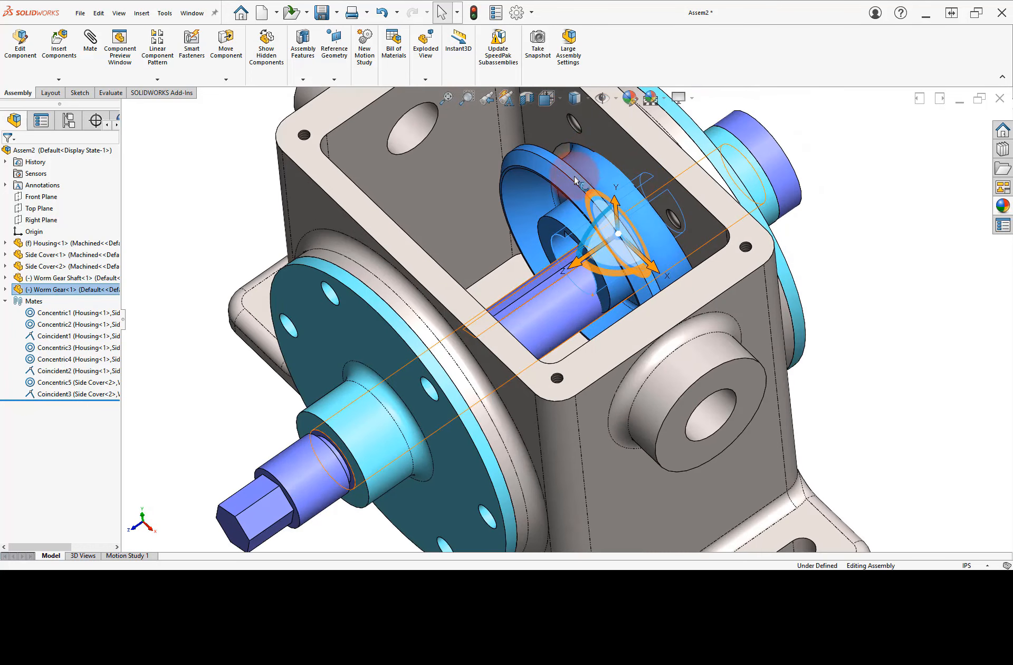
pyautogui.click(833, 251)
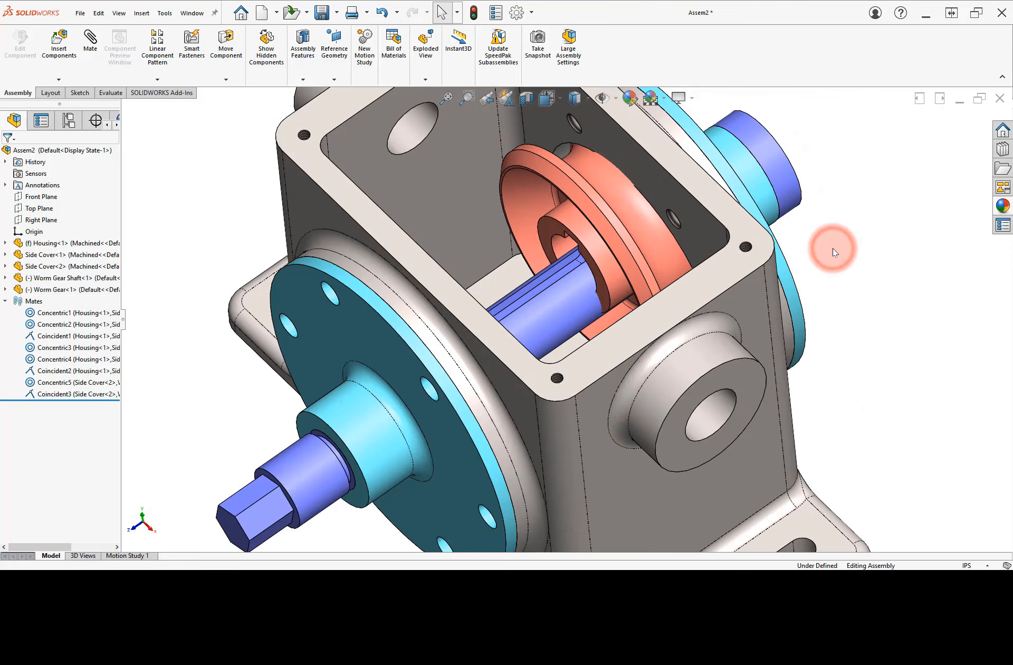
# - Add a coincident mate between the assembly's Front Plane and the Worm Gear's Front Plane
pyautogui.scroll(4, 546, 246)
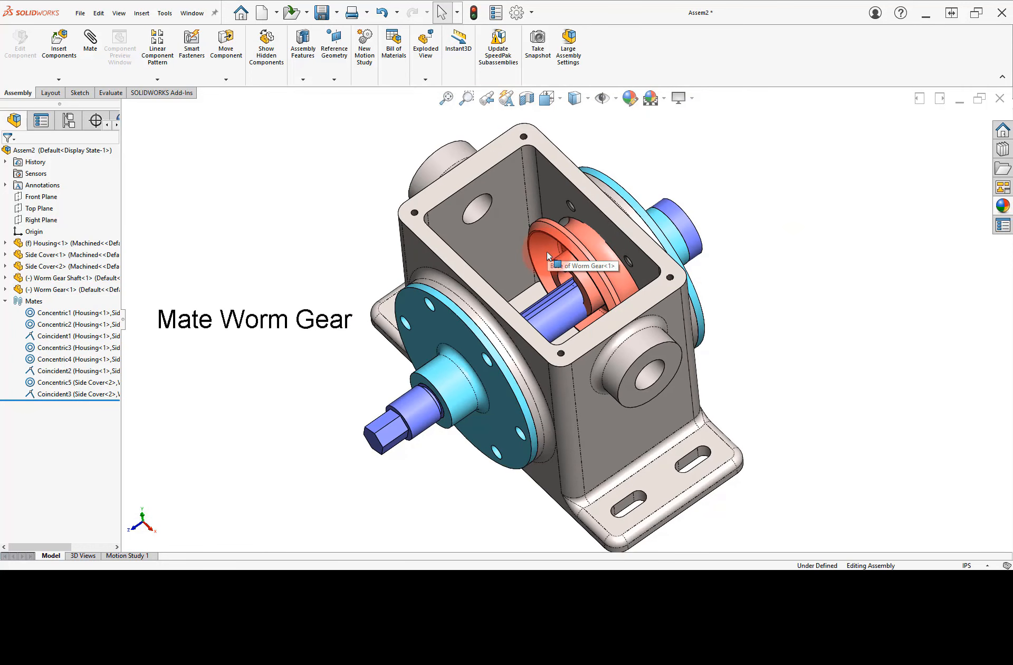
pyautogui.click(93, 48)
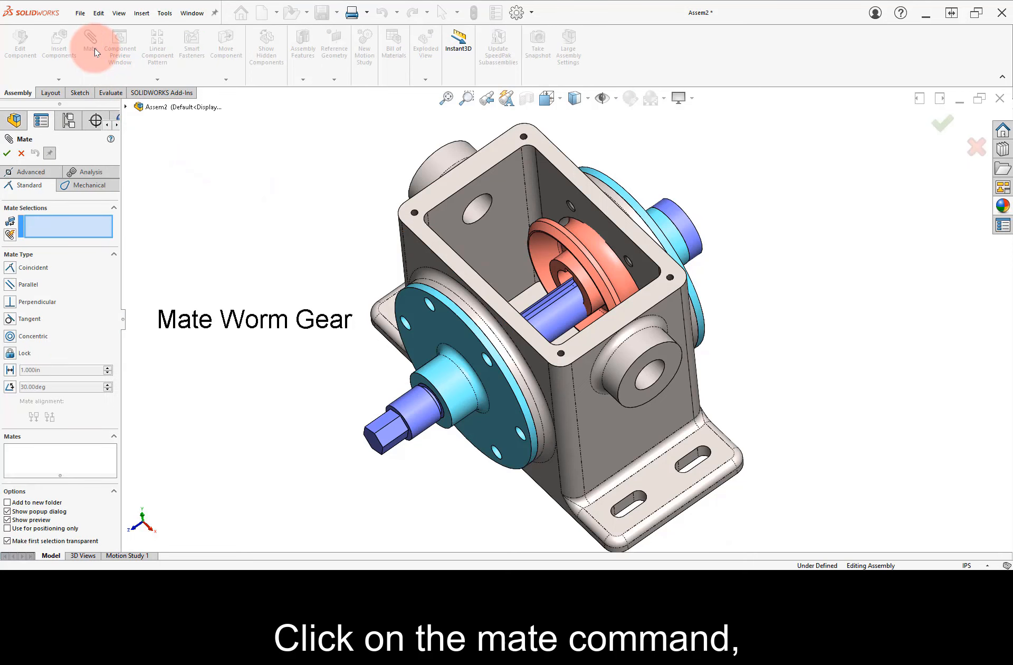
pyautogui.click(126, 107)
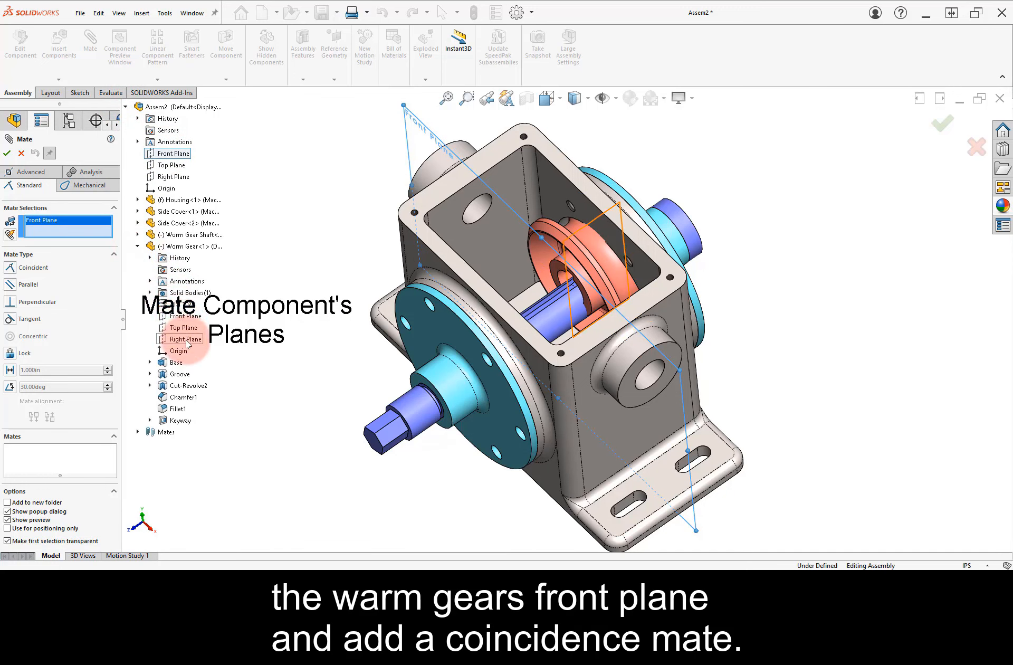
pyautogui.click(187, 317)
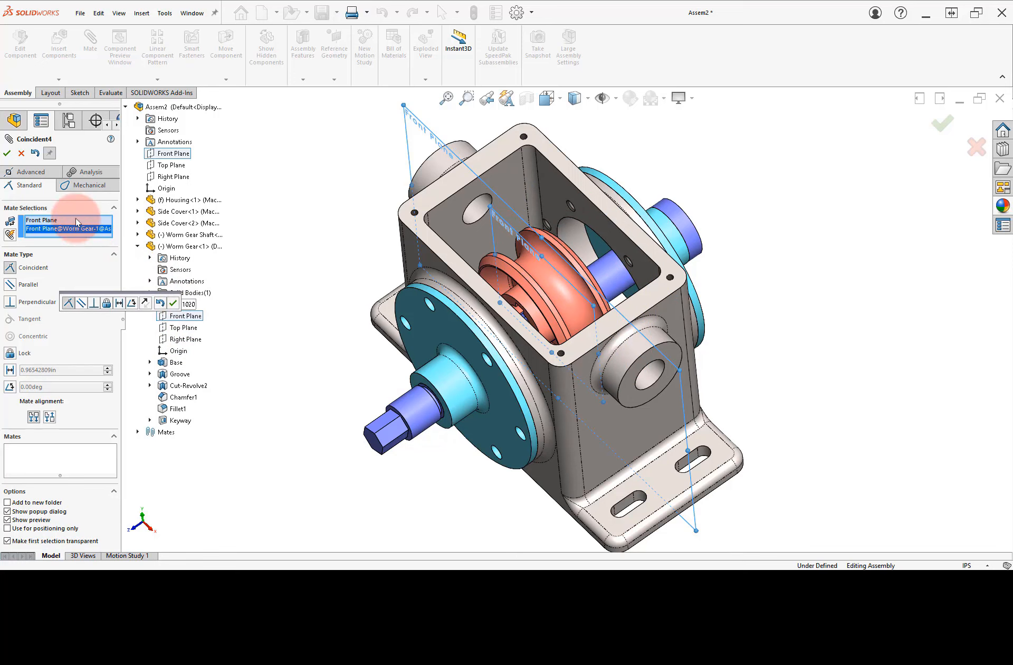
pyautogui.click(7, 154)
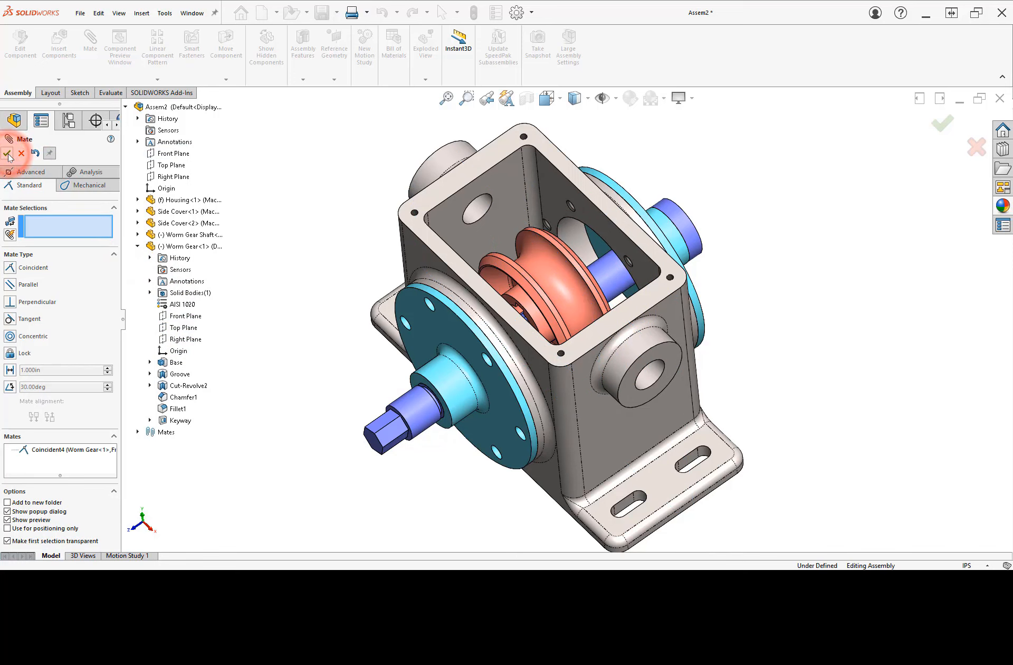
pyautogui.click(8, 154)
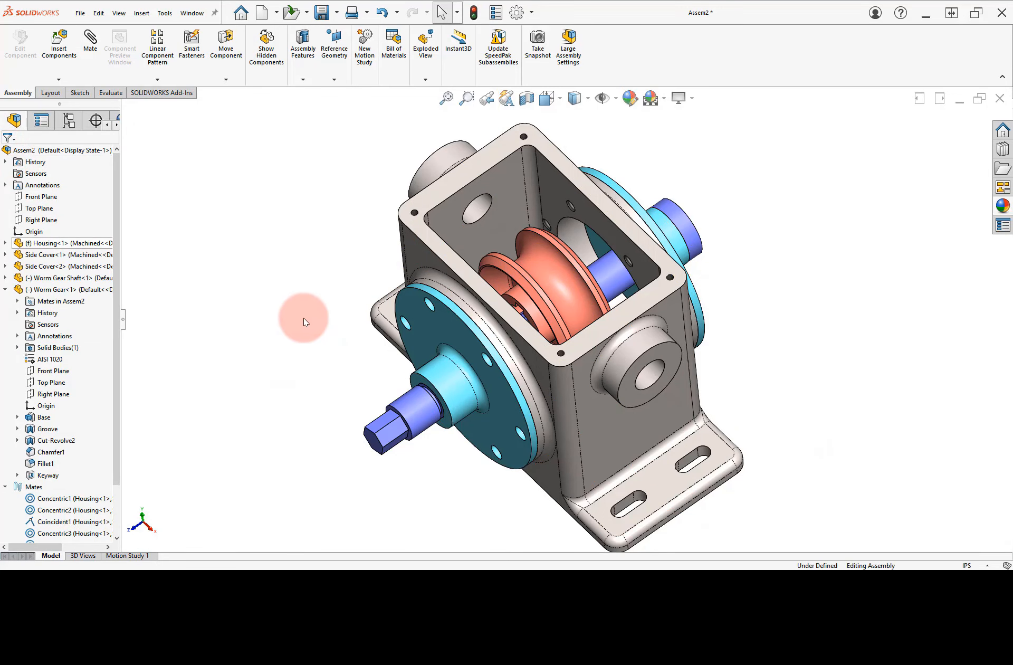
# - Hide the Housing component to expose the worm gear and shaft
pyautogui.moveTo(304, 321); pyautogui.dragTo(310, 271, button='middle')
pyautogui.click(400, 271)
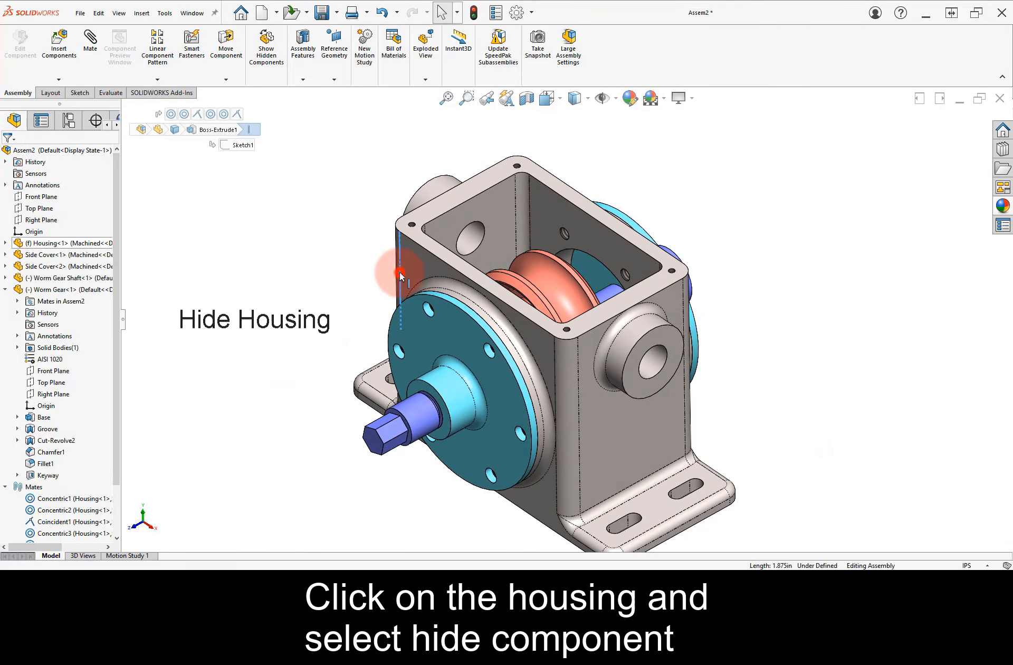
pyautogui.click(493, 210)
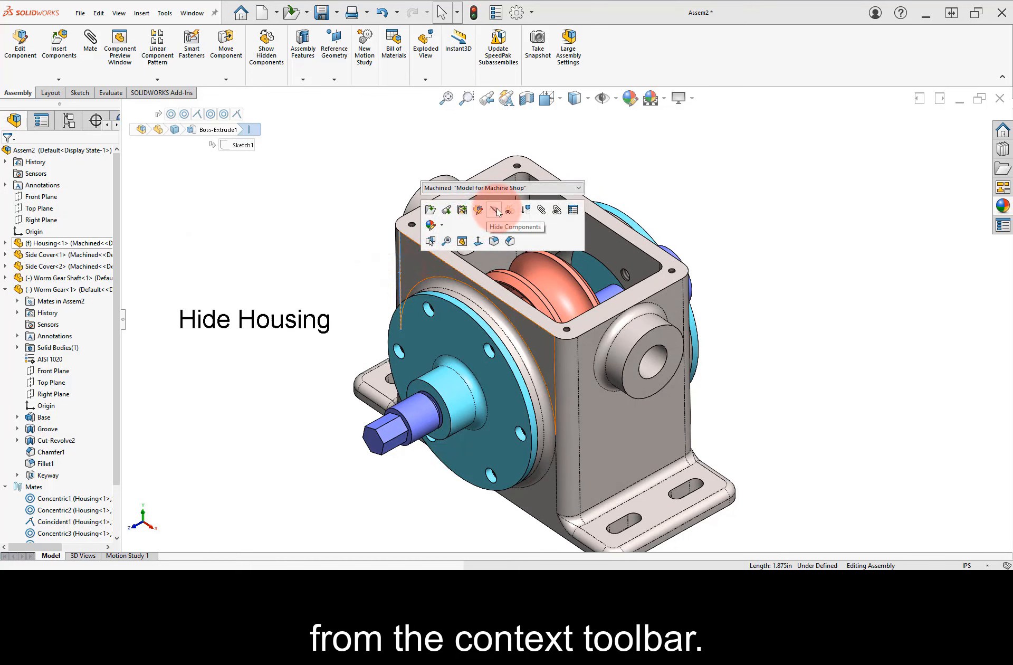
pyautogui.click(88, 243)
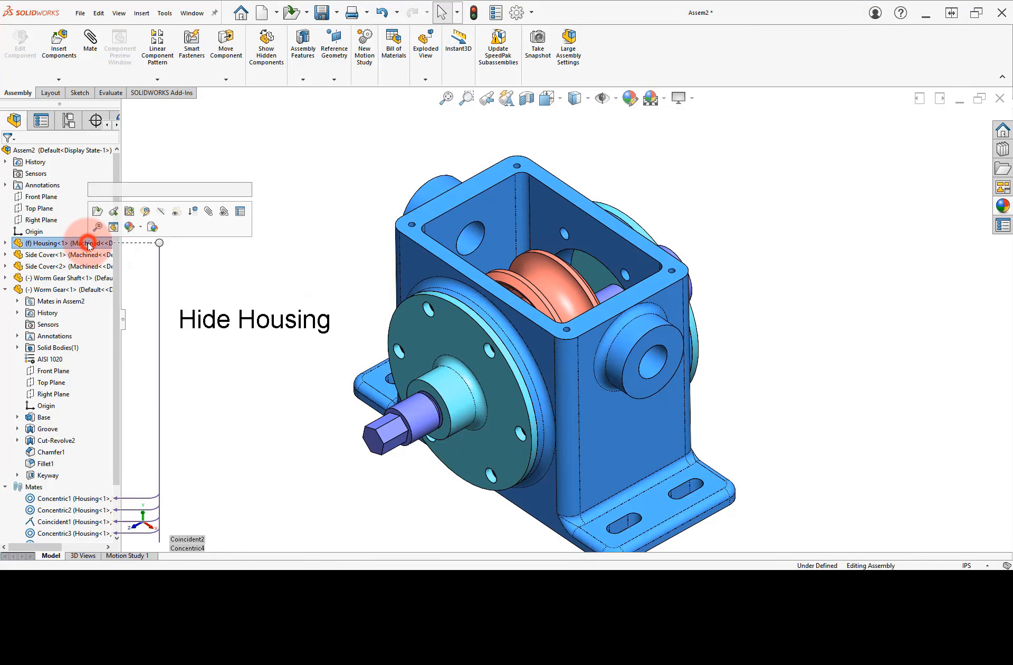
pyautogui.click(160, 213)
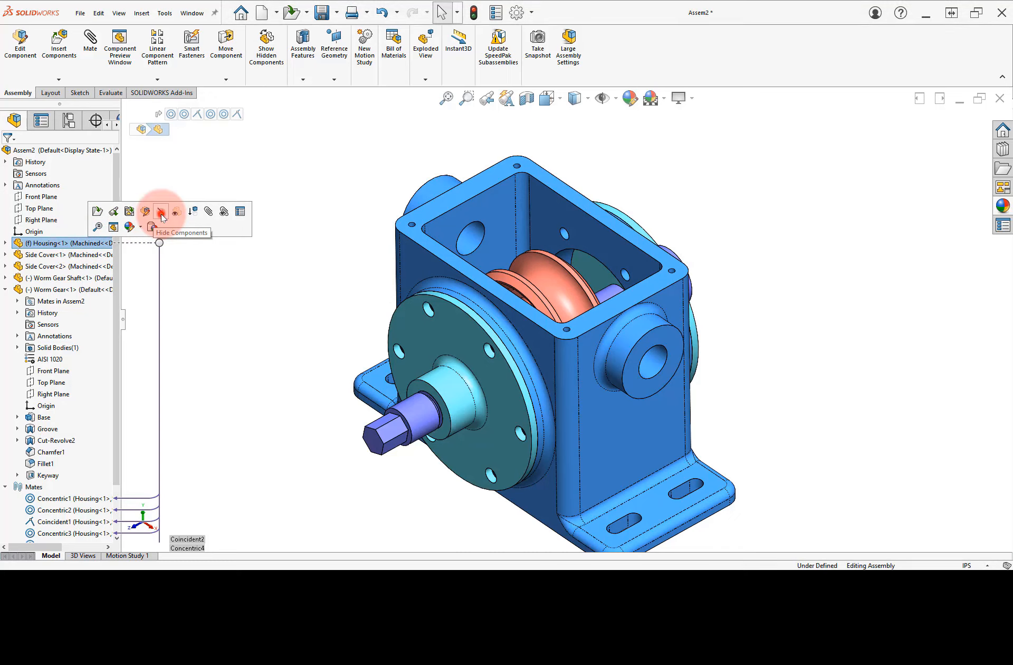
pyautogui.click(160, 214)
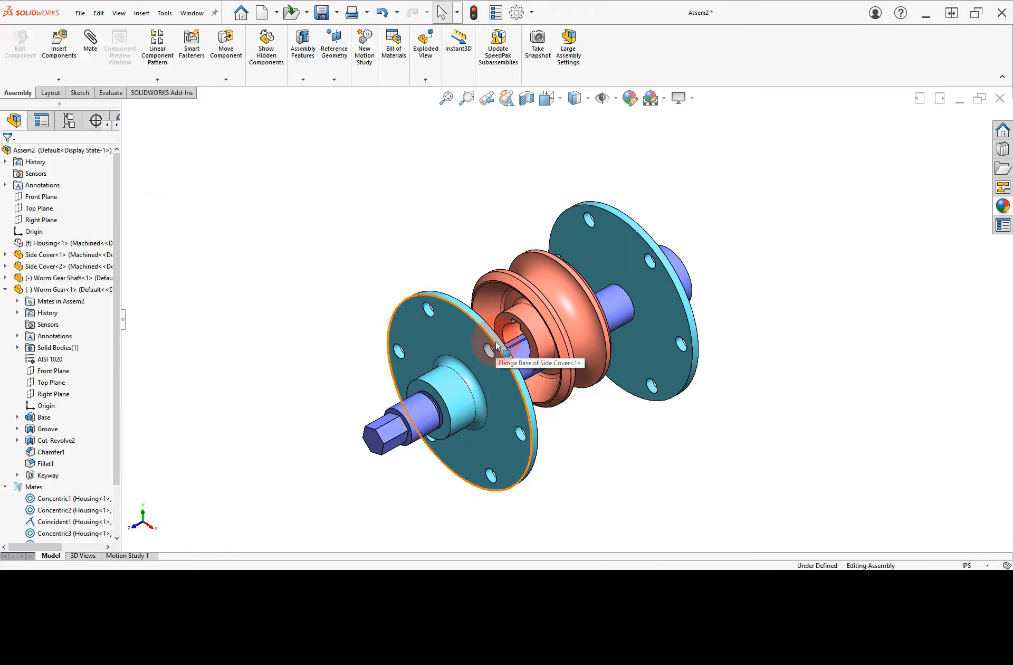
# - Add a concentric mate between the worm gear's cylindrical bore and the shaft's cylindrical face
pyautogui.click(512, 335)
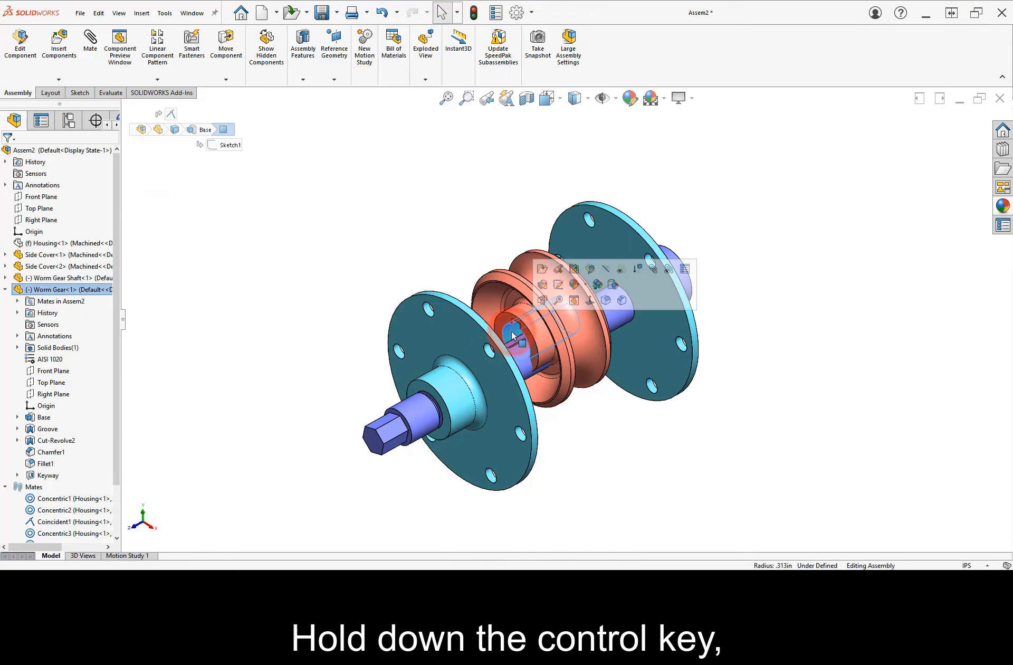
pyautogui.press('ctrl')
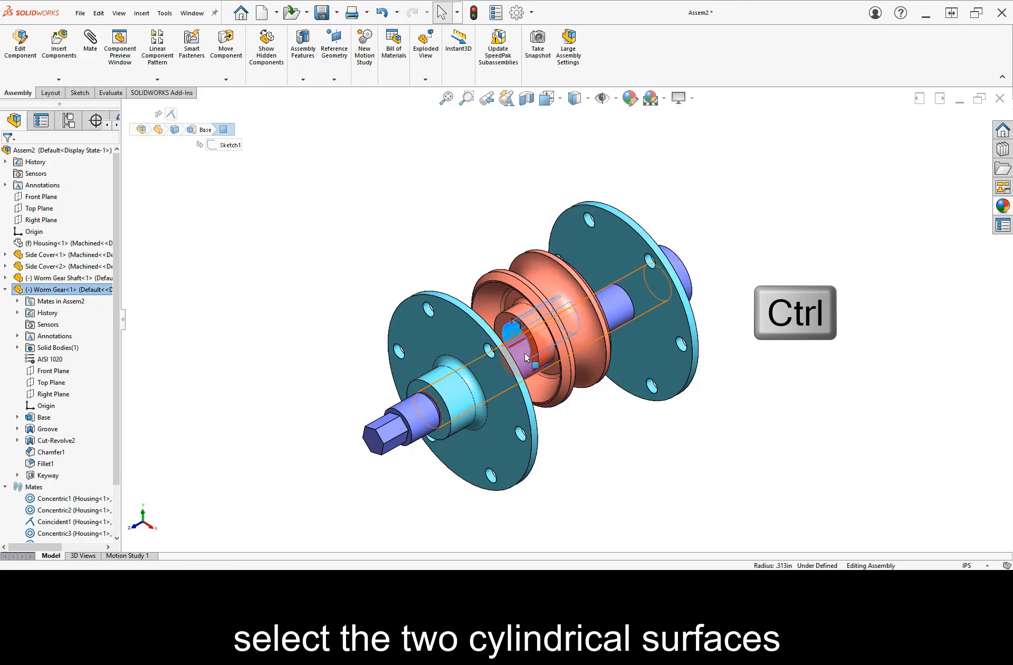
pyautogui.keyDown('ctrl'); pyautogui.click(525, 358); pyautogui.keyUp('ctrl')
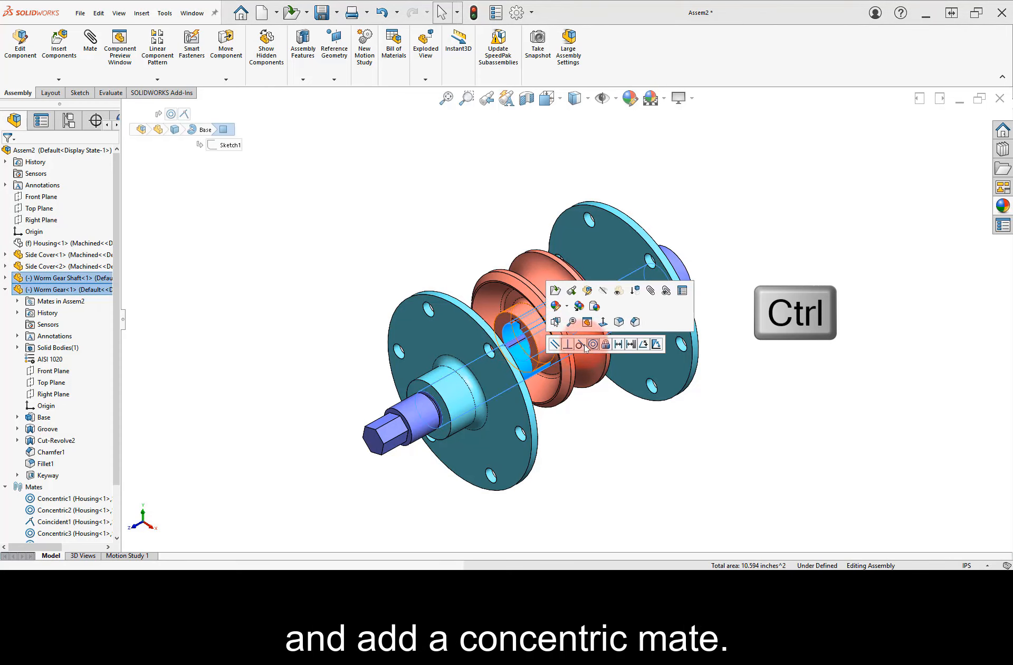
pyautogui.click(593, 345)
pyautogui.click(718, 331)
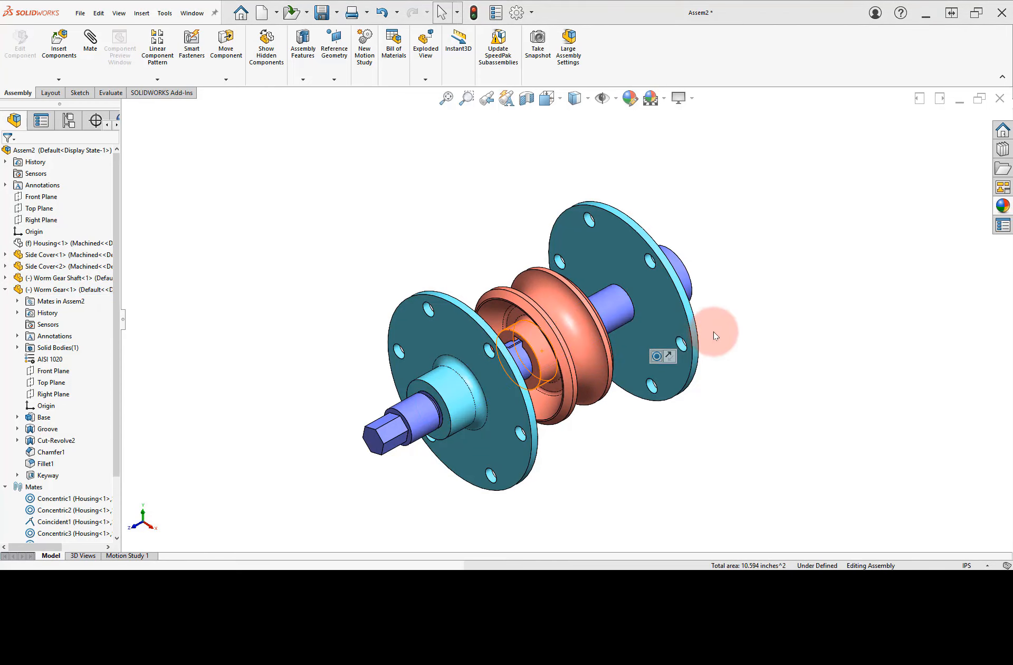
# - Rotate the worm gear and the shaft near the keyway to review their range of motion
pyautogui.scroll(-5, 508, 334)
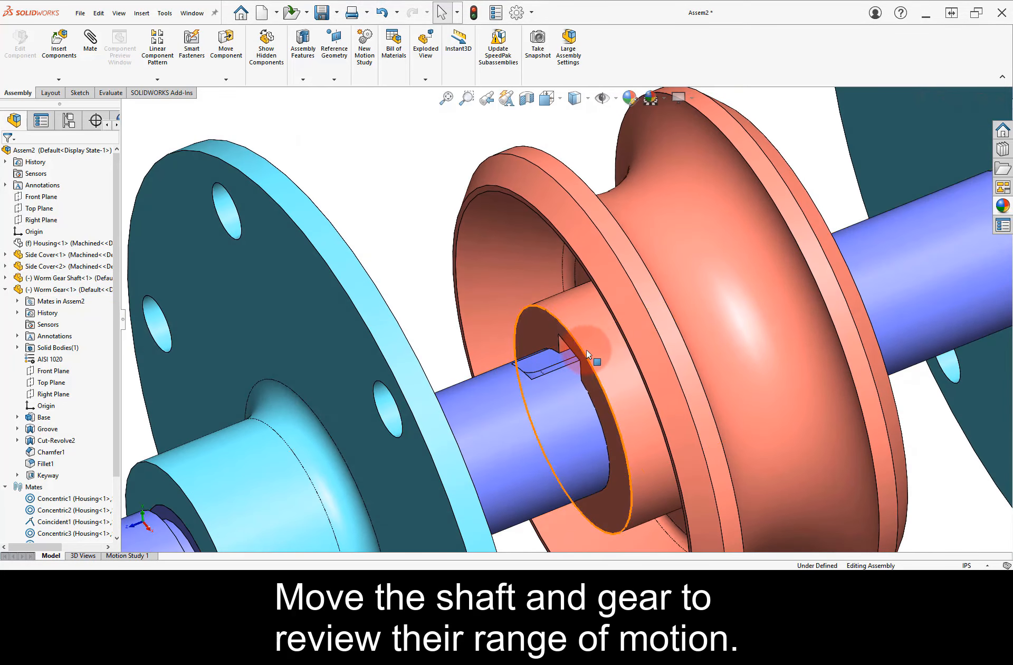
pyautogui.moveTo(584, 331); pyautogui.dragTo(571, 316)
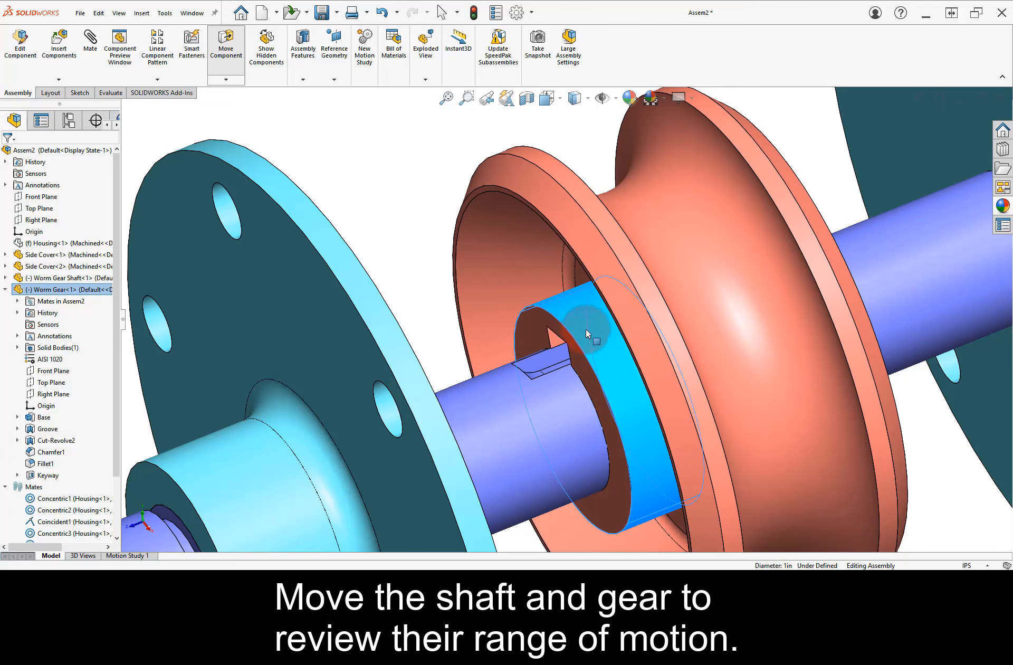
pyautogui.moveTo(552, 386); pyautogui.dragTo(560, 417)
# - Add a parallel mate between the flat keyway faces of the shaft and the worm gear, and check the gear's motion
pyautogui.click(555, 359)
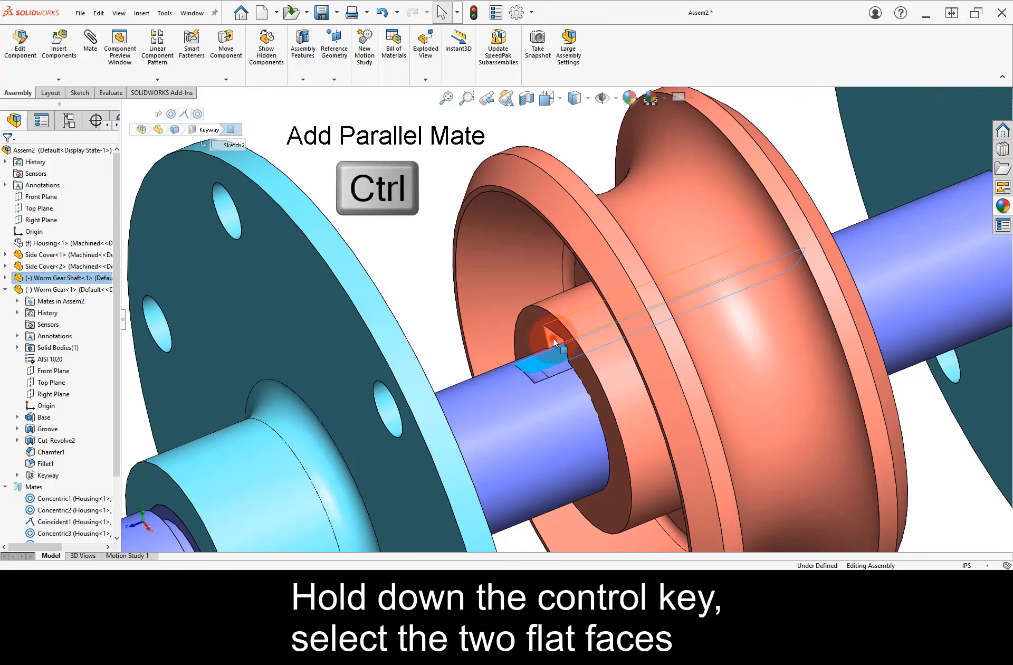
pyautogui.keyDown('ctrl'); pyautogui.click(553, 338); pyautogui.keyUp('ctrl')
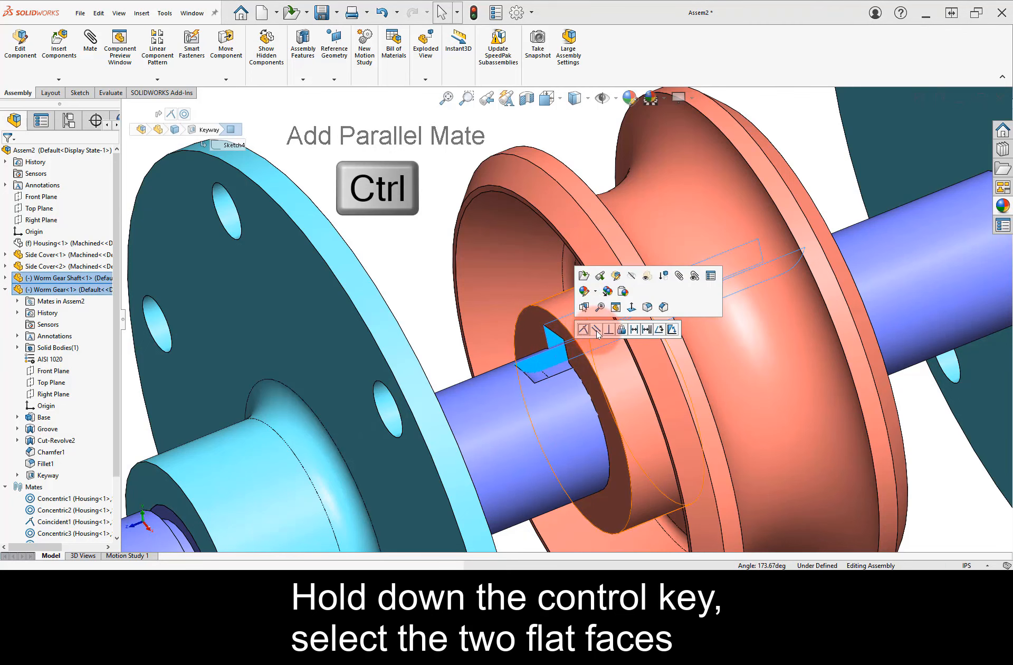
pyautogui.click(597, 330)
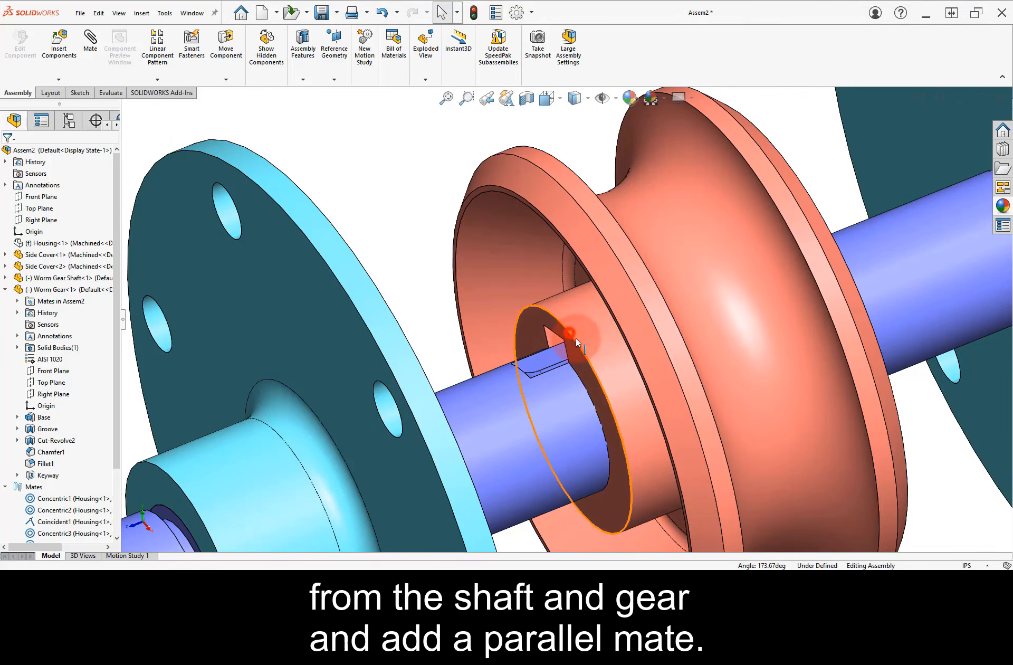
pyautogui.click(596, 357)
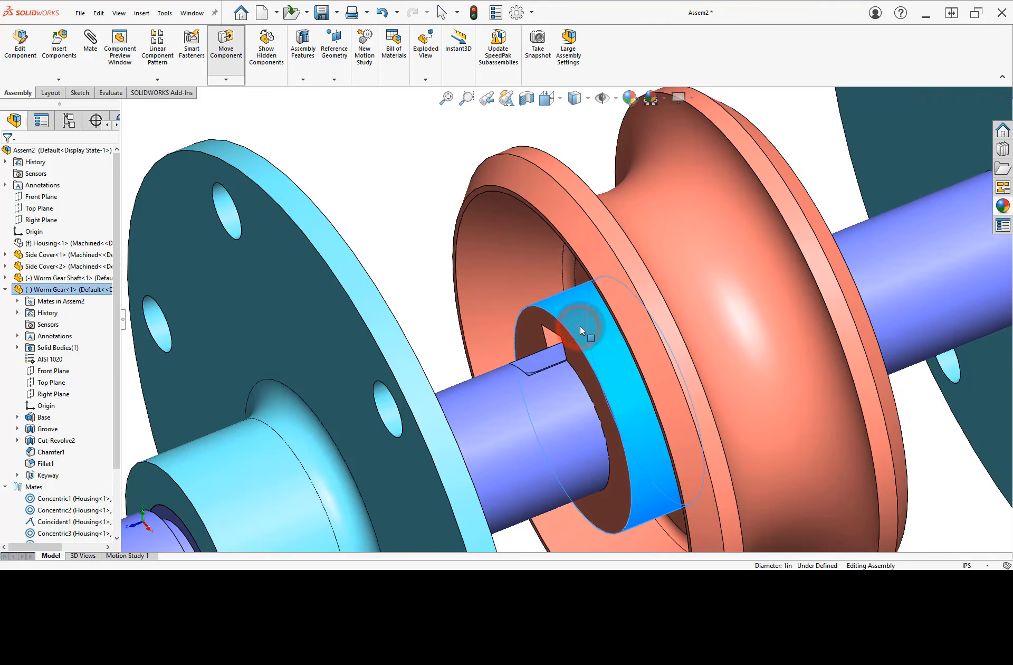
pyautogui.press('f')
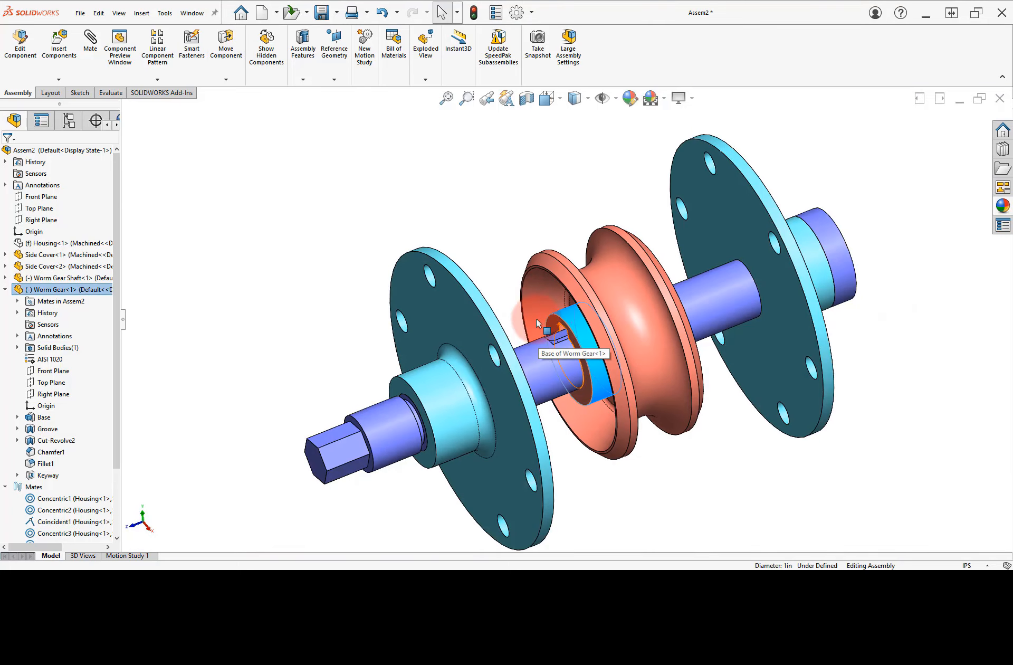
pyautogui.click(505, 248)
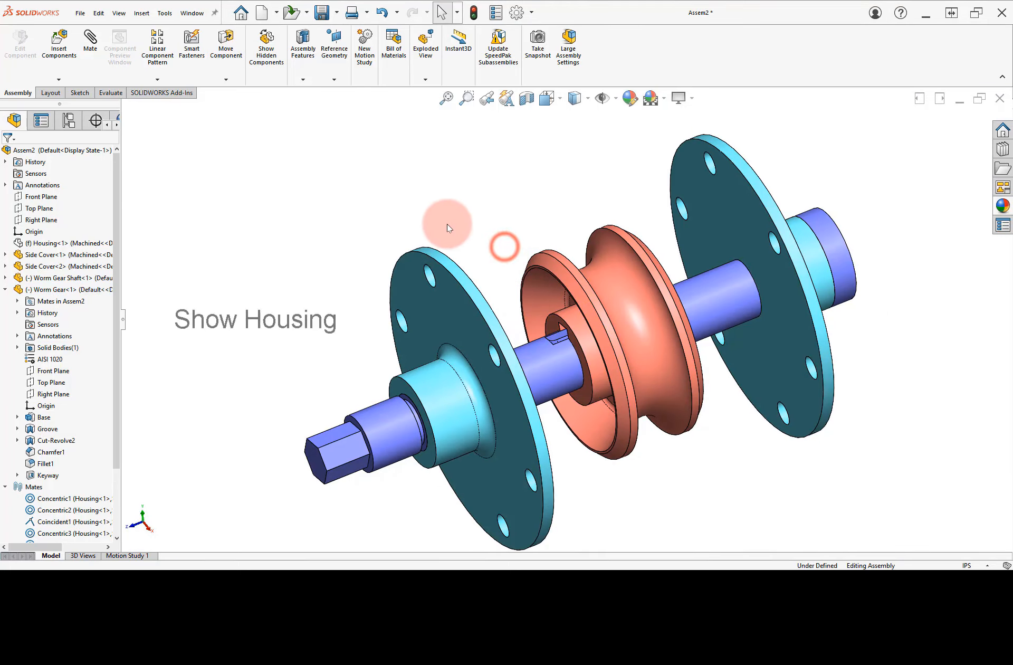
# - Show the hidden Housing component again and return to a full view of the assembly
pyautogui.click(98, 243)
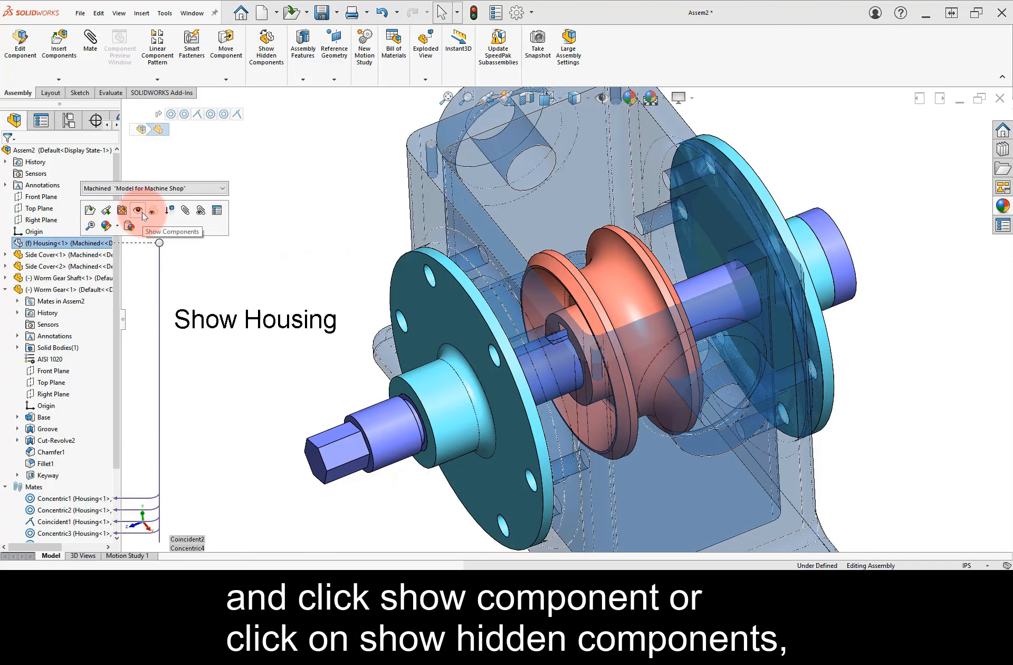
pyautogui.click(194, 280)
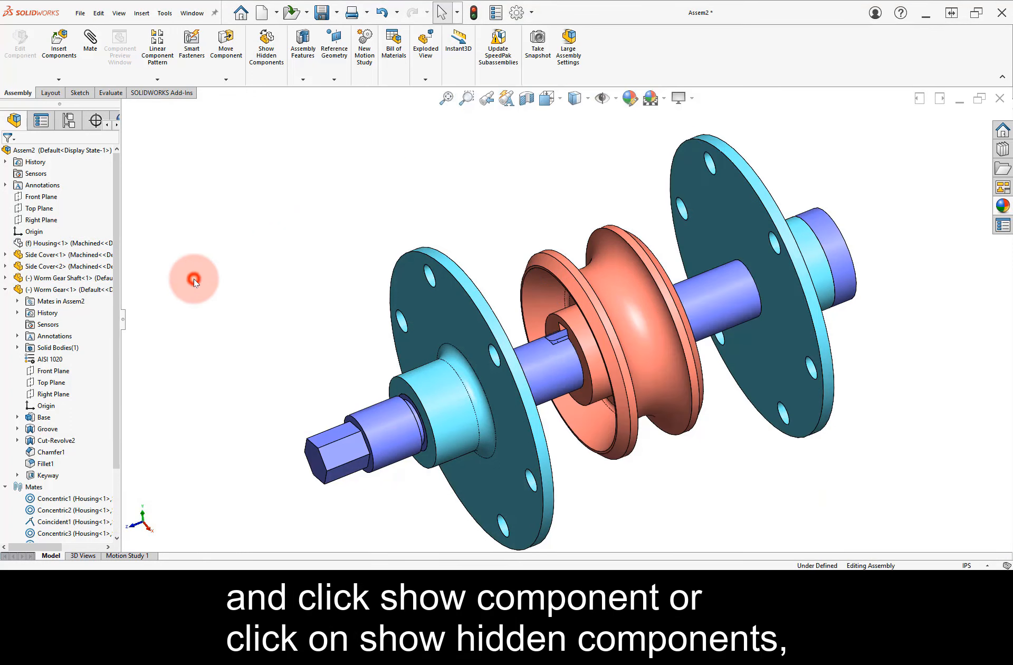
pyautogui.click(266, 70)
pyautogui.click(430, 192)
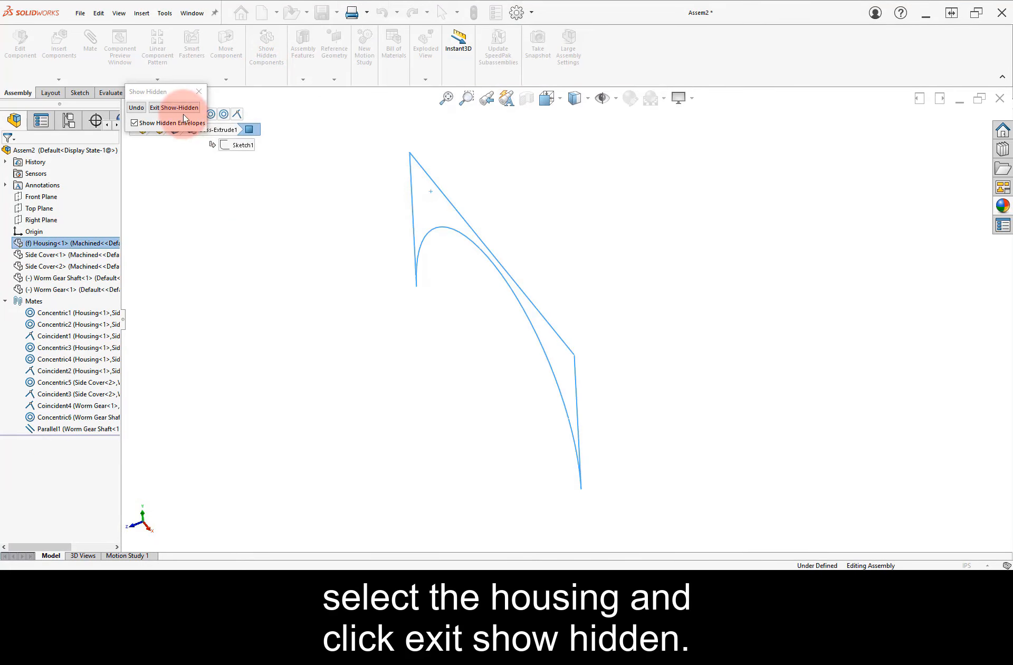
pyautogui.click(179, 108)
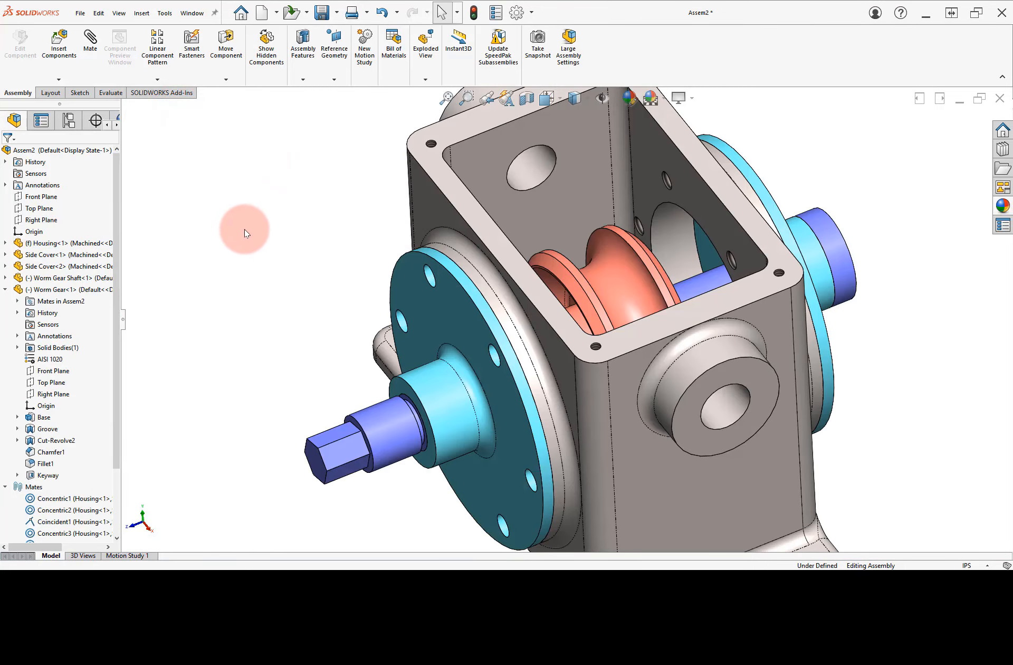
pyautogui.moveTo(251, 219); pyautogui.dragTo(264, 194, button='right')
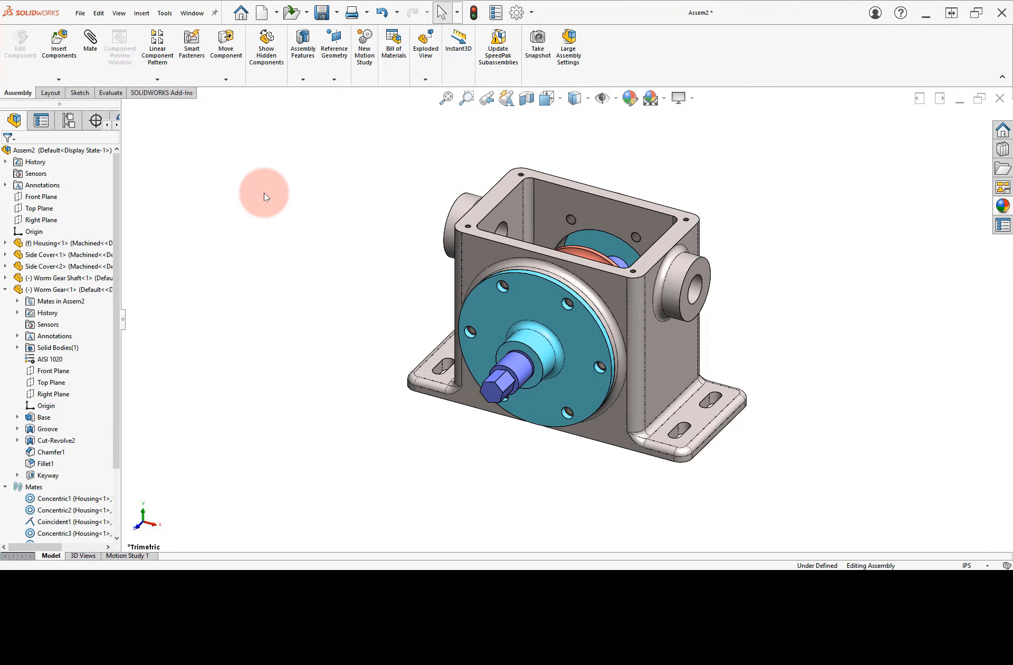
# - Insert the Offset Shaft part above the housing and turn off the display of planes
pyautogui.click(65, 56)
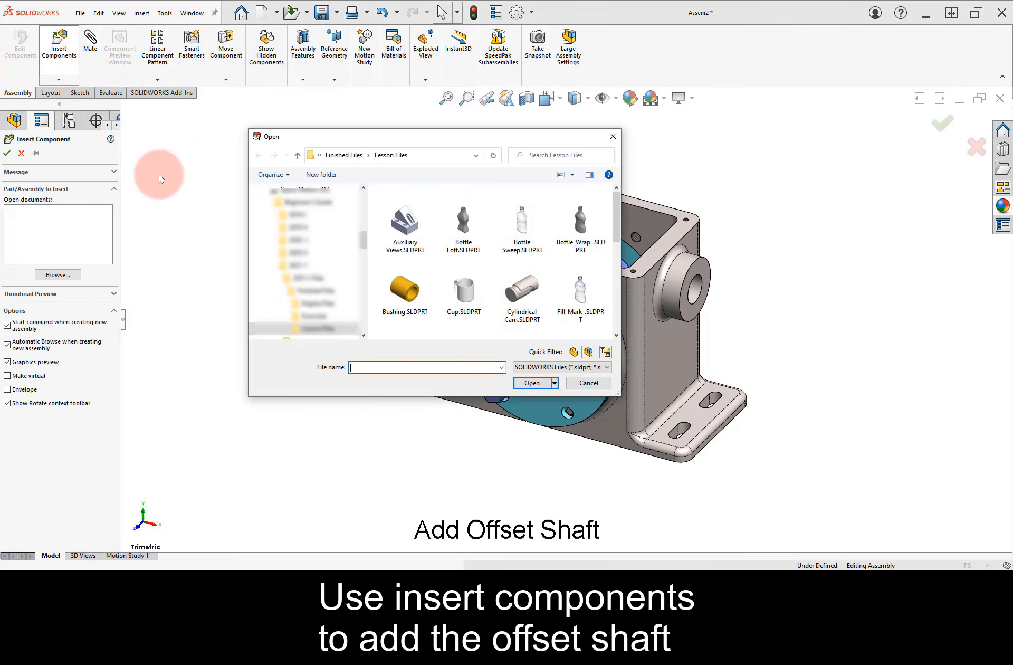
pyautogui.scroll(-3, 601, 316)
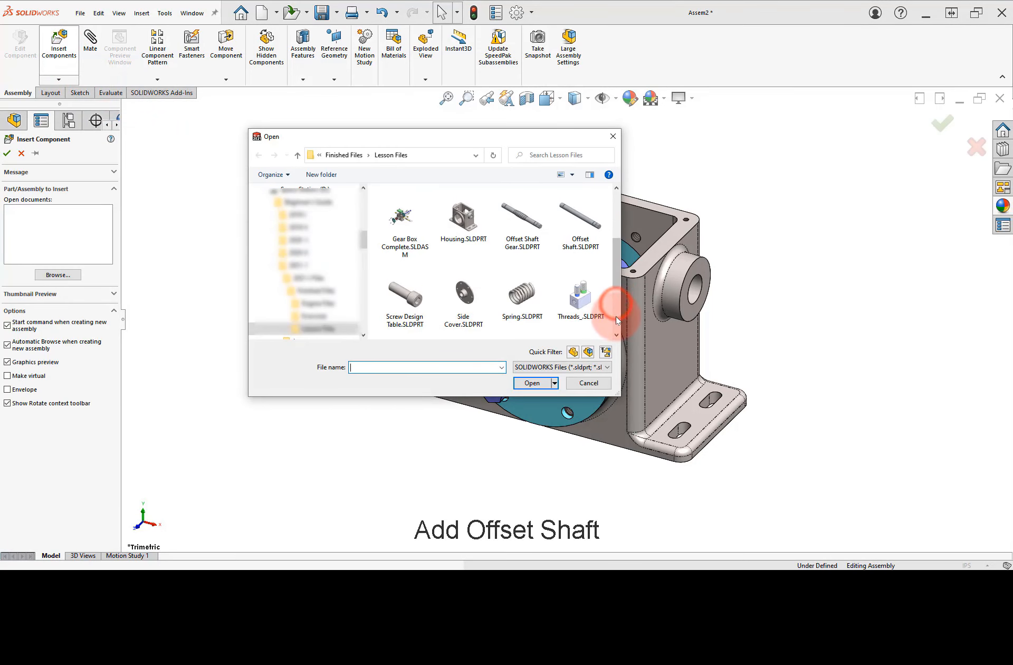
pyautogui.click(597, 233)
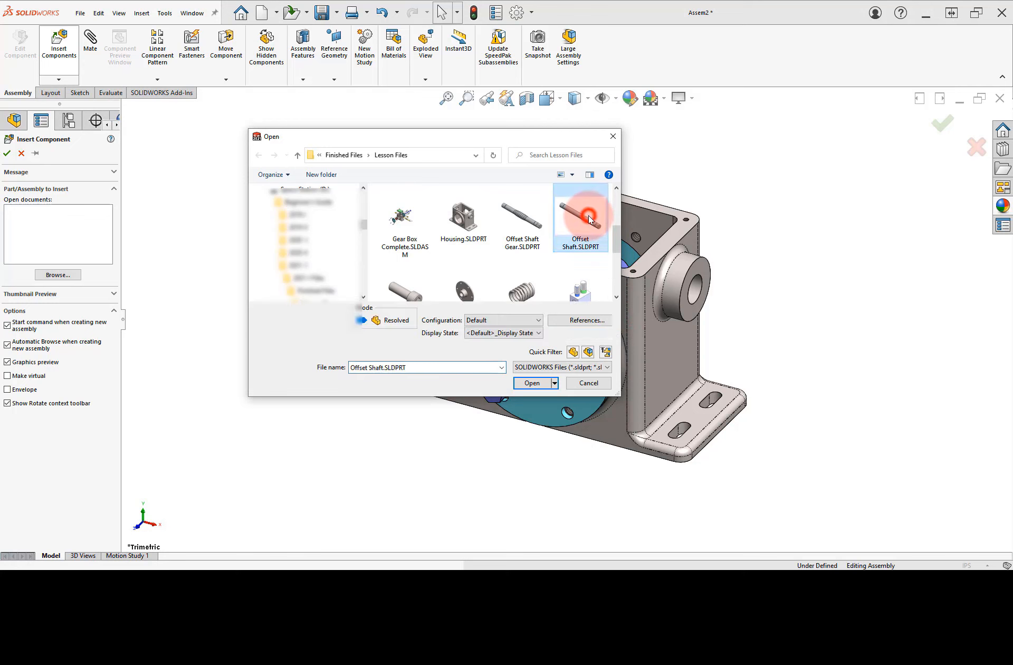
pyautogui.click(532, 383)
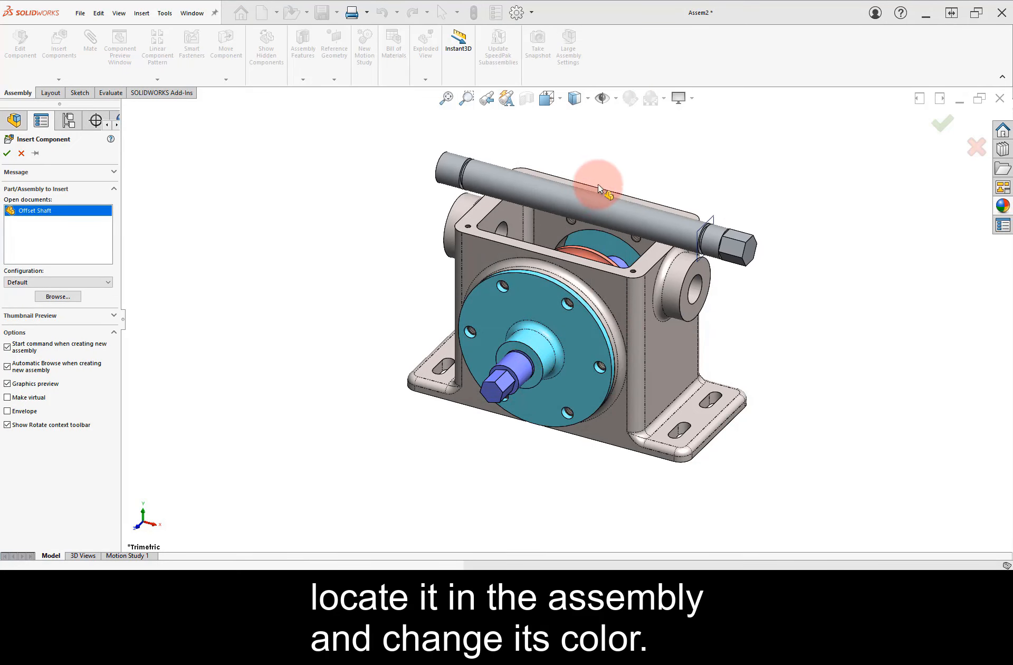
pyautogui.click(600, 150)
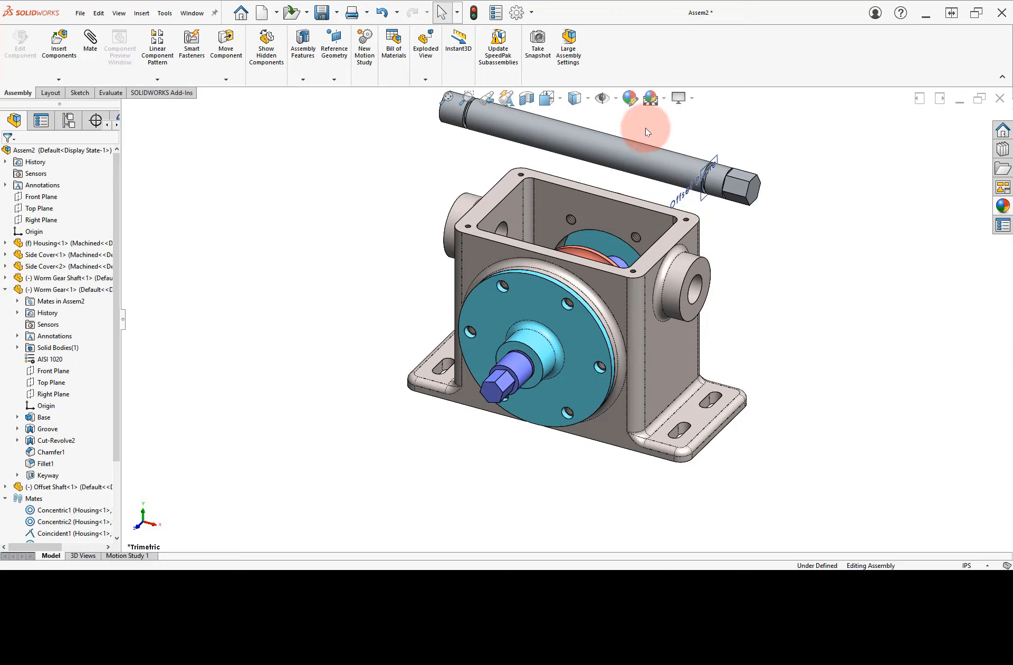
pyautogui.click(616, 99)
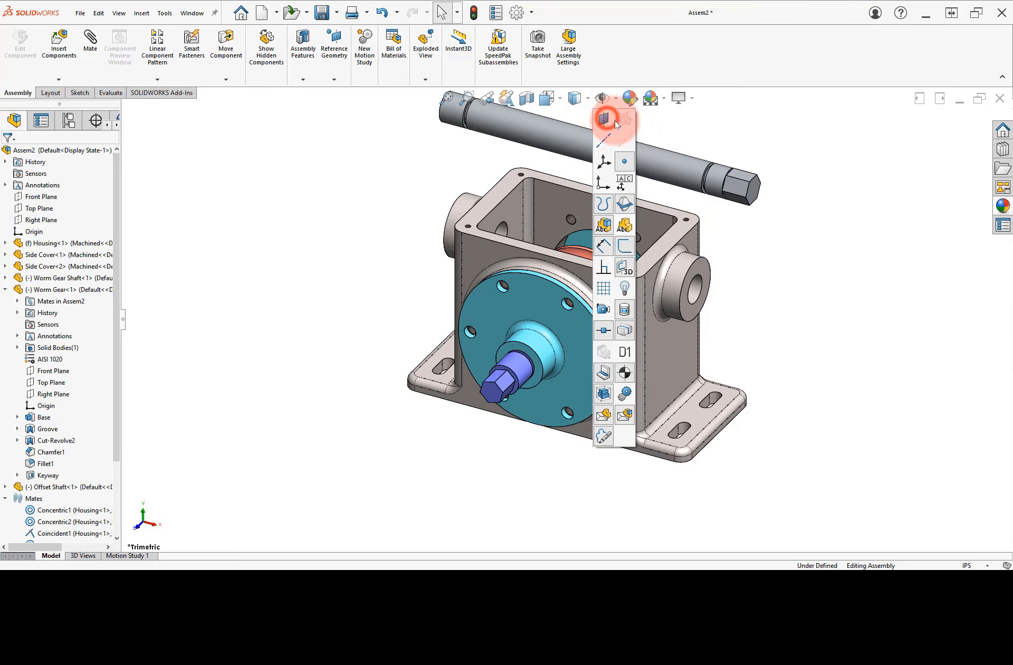
# - Recolor the Offset Shaft component light yellow (RGB 255, 255, 128) at component level
pyautogui.click(644, 158)
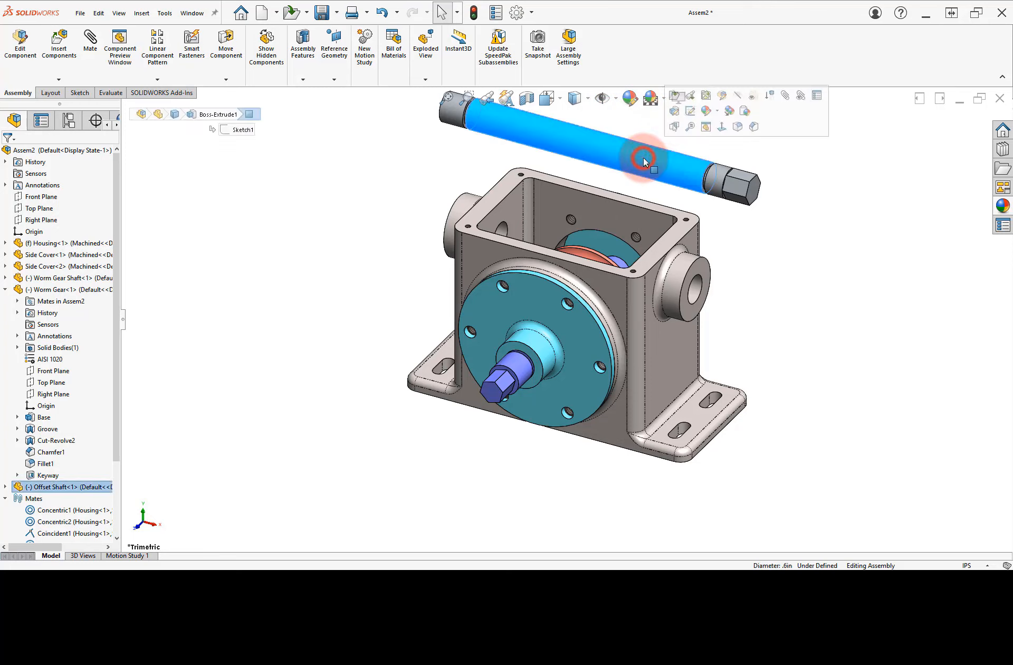
pyautogui.click(706, 112)
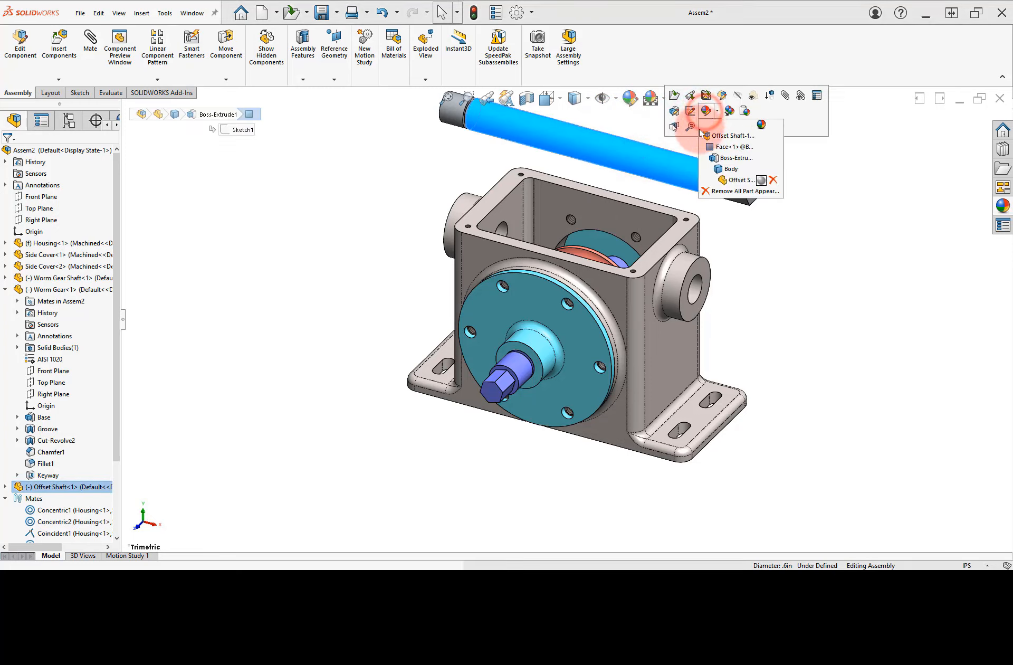
pyautogui.click(707, 135)
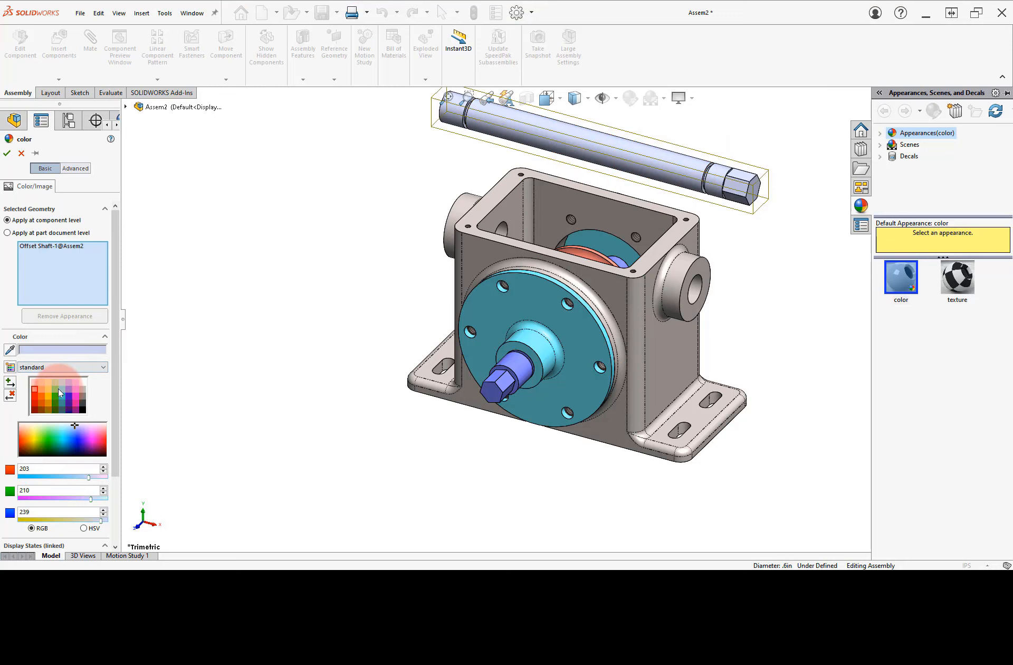
pyautogui.click(49, 388)
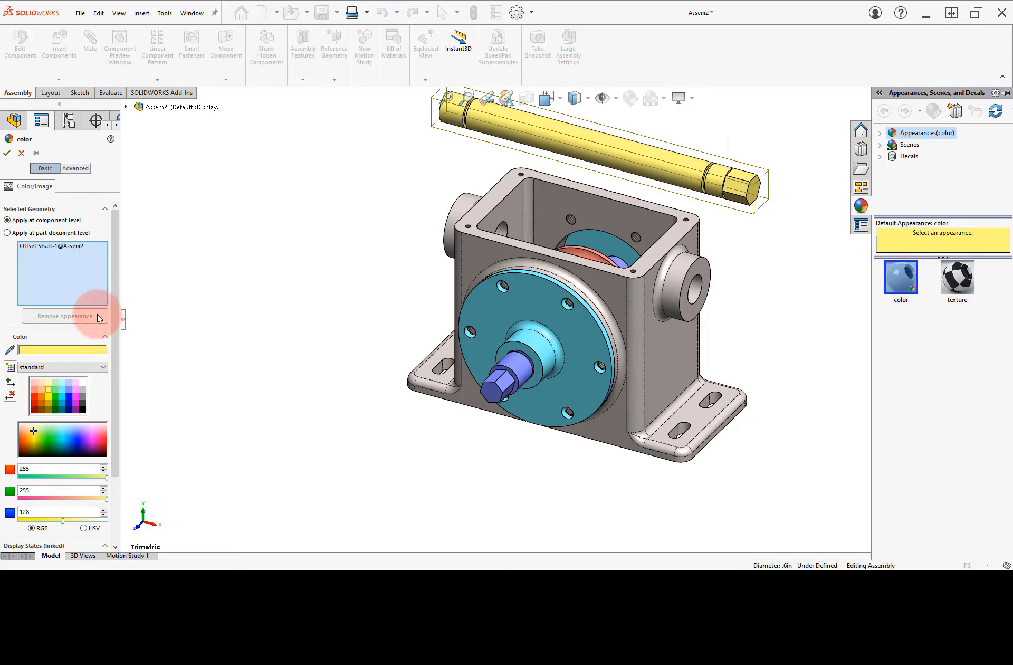
pyautogui.click(7, 154)
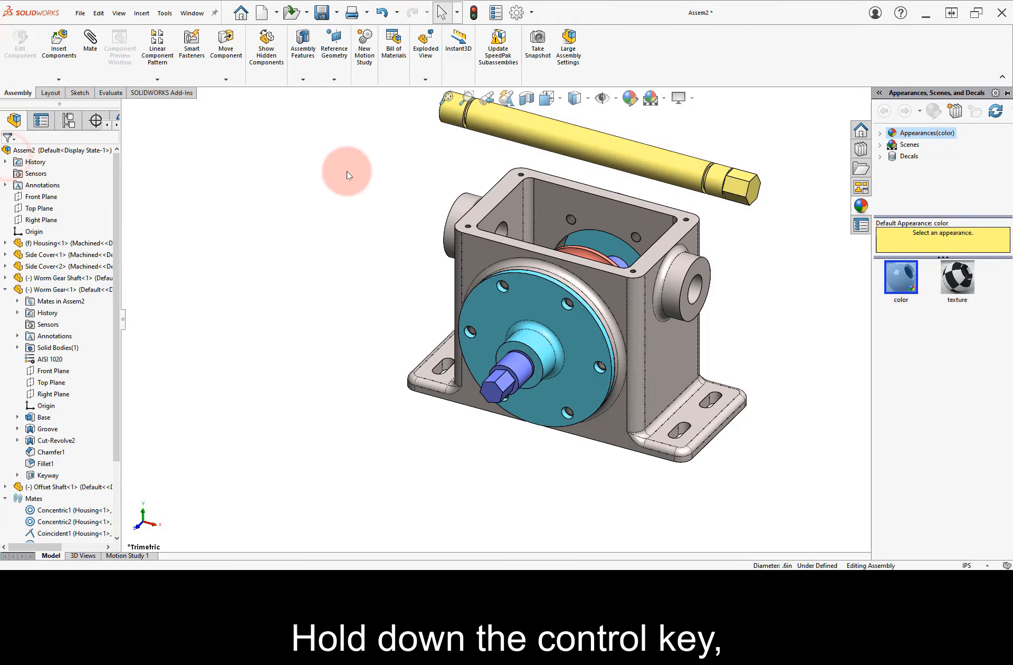
# - Add a concentric mate between the offset shaft's cylindrical face and the shaft hole in the housing's side boss
pyautogui.click(716, 146)
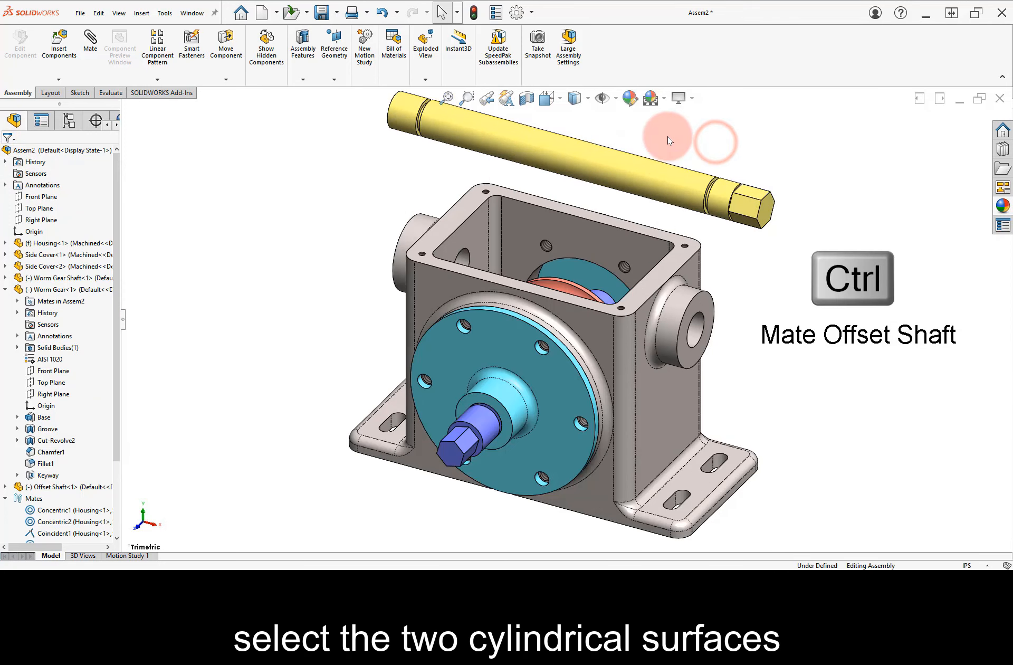
pyautogui.keyDown('ctrl'); pyautogui.scroll(-3, 667, 132); pyautogui.keyUp('ctrl')
pyautogui.keyDown('ctrl'); pyautogui.click(667, 202); pyautogui.keyUp('ctrl')
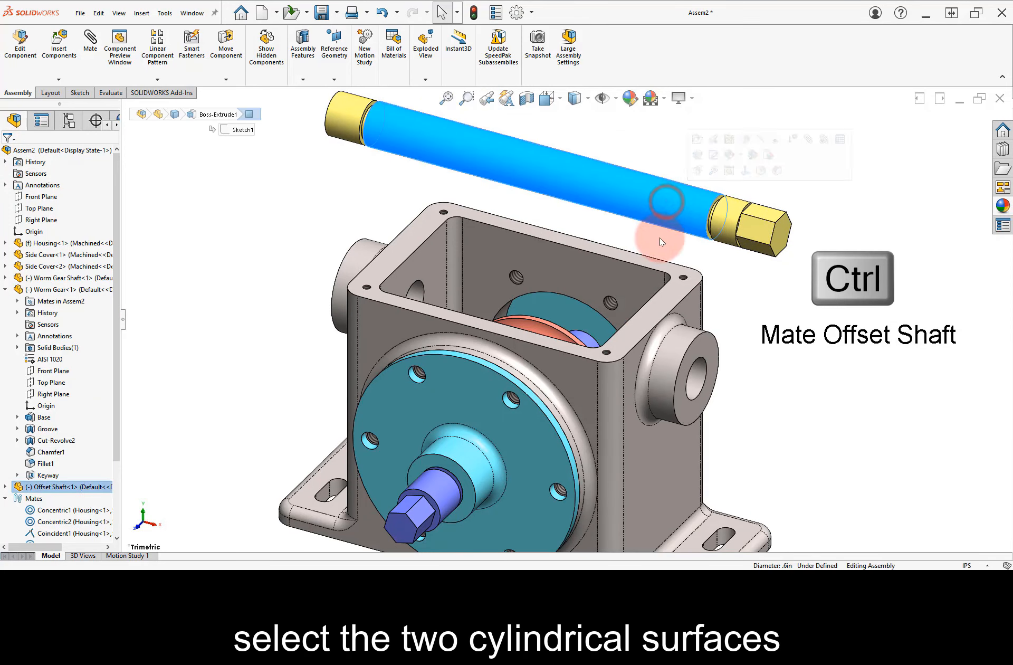
pyautogui.keyDown('ctrl'); pyautogui.click(697, 381); pyautogui.keyUp('ctrl')
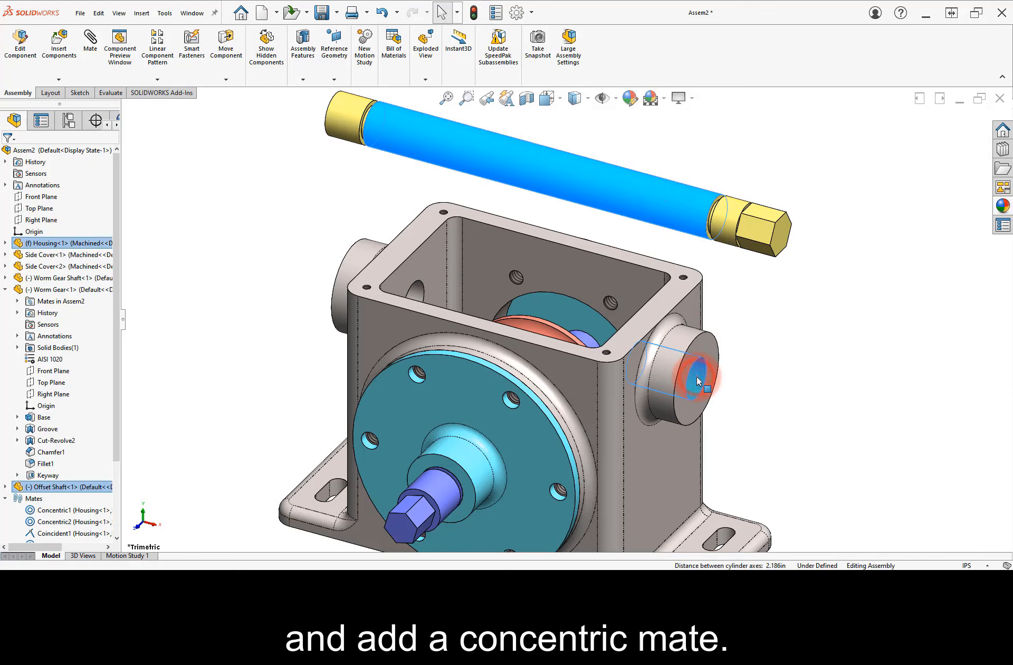
pyautogui.click(765, 368)
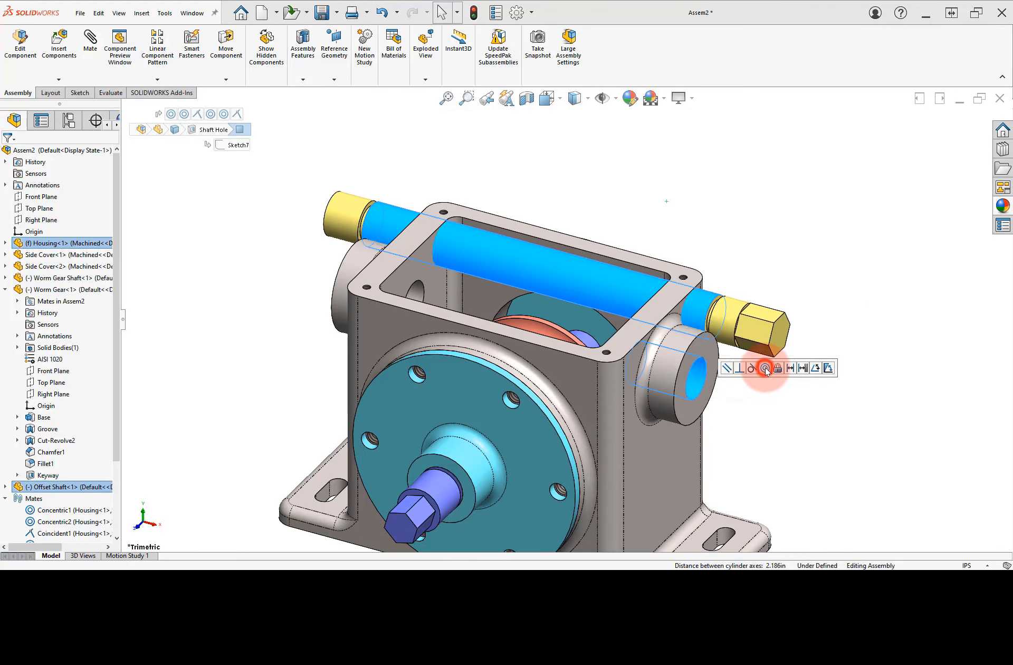
pyautogui.click(797, 326)
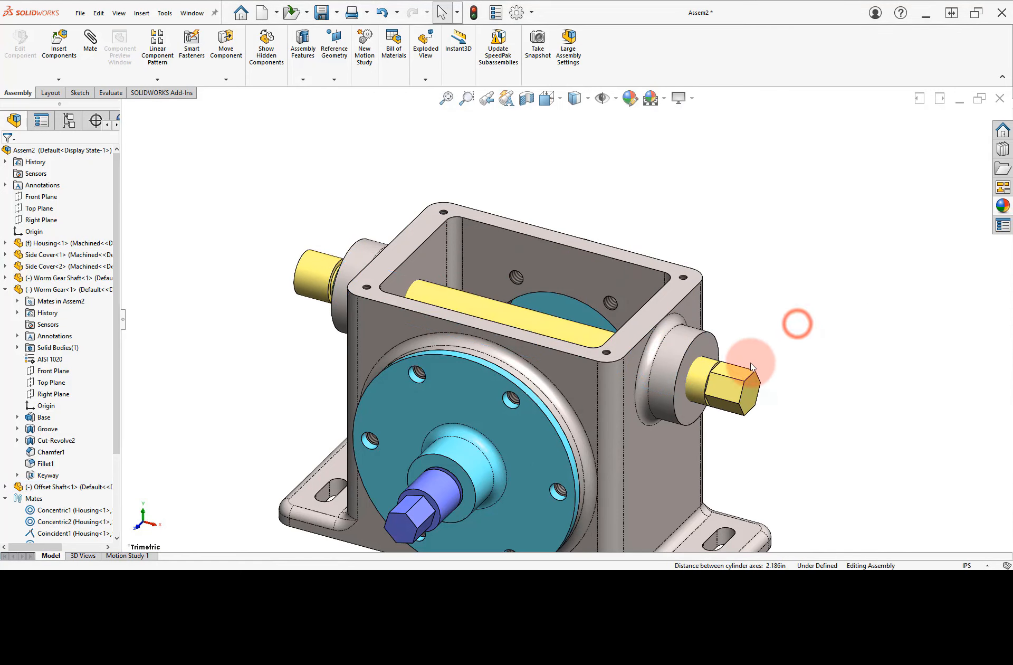
# - Slide the offset shaft outward and add a coincident mate between its groove's flat face and the housing side boss's end face
pyautogui.moveTo(734, 368); pyautogui.dragTo(780, 377)
pyautogui.scroll(-6, 710, 366)
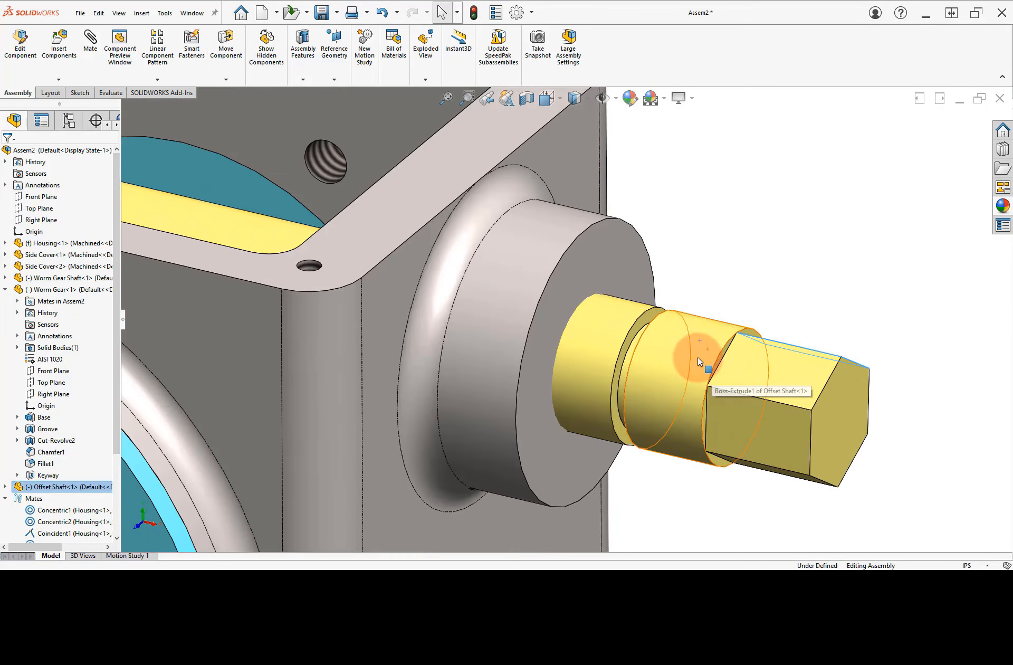
pyautogui.click(654, 320)
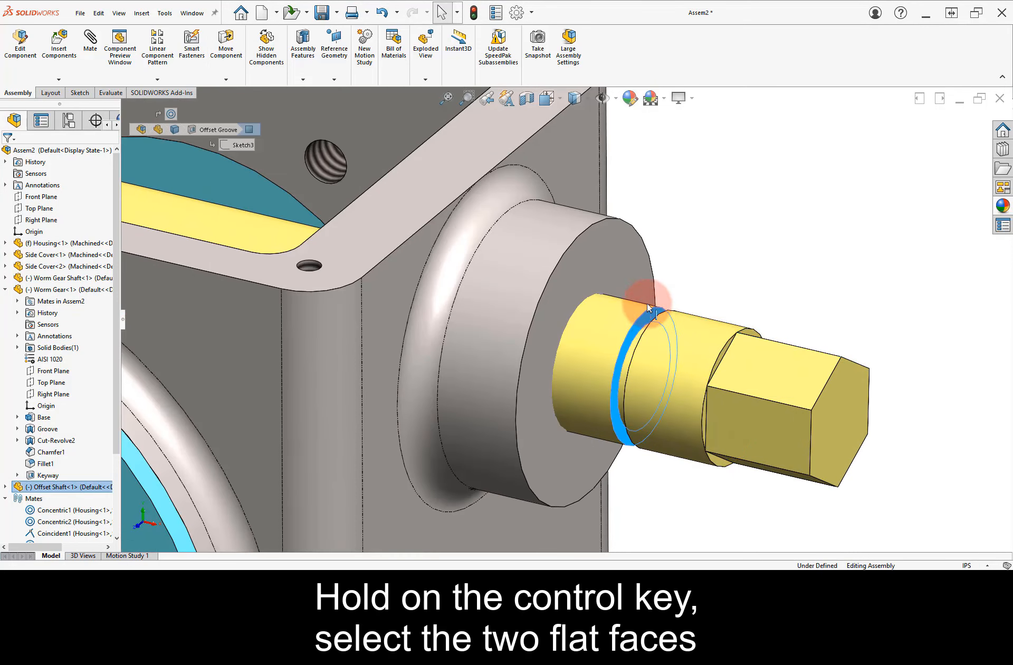
pyautogui.keyDown('ctrl'); pyautogui.click(639, 274); pyautogui.keyUp('ctrl')
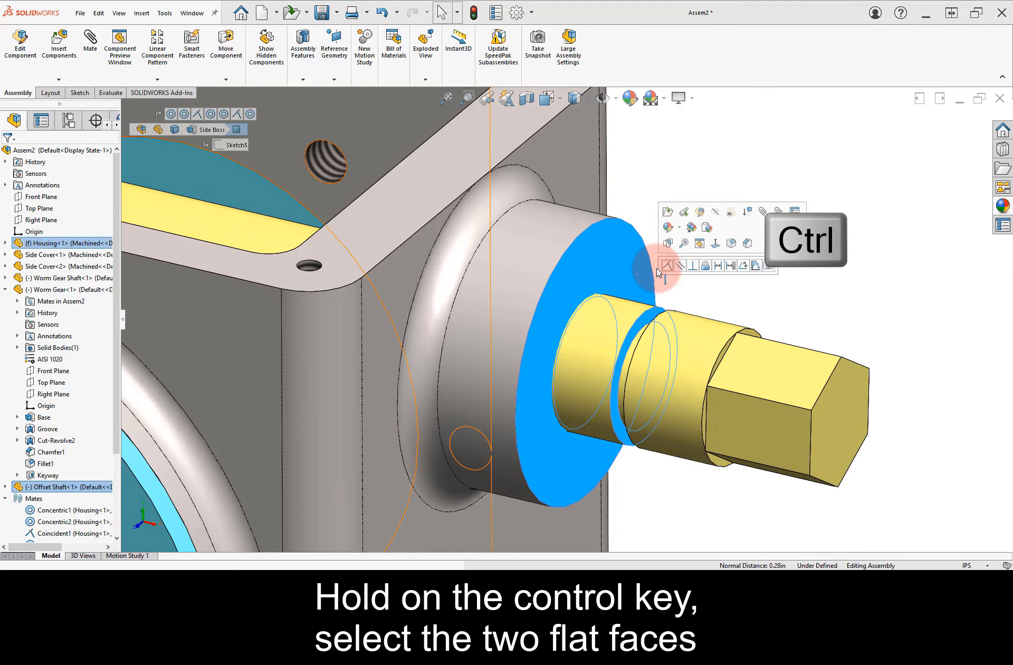
pyautogui.click(667, 266)
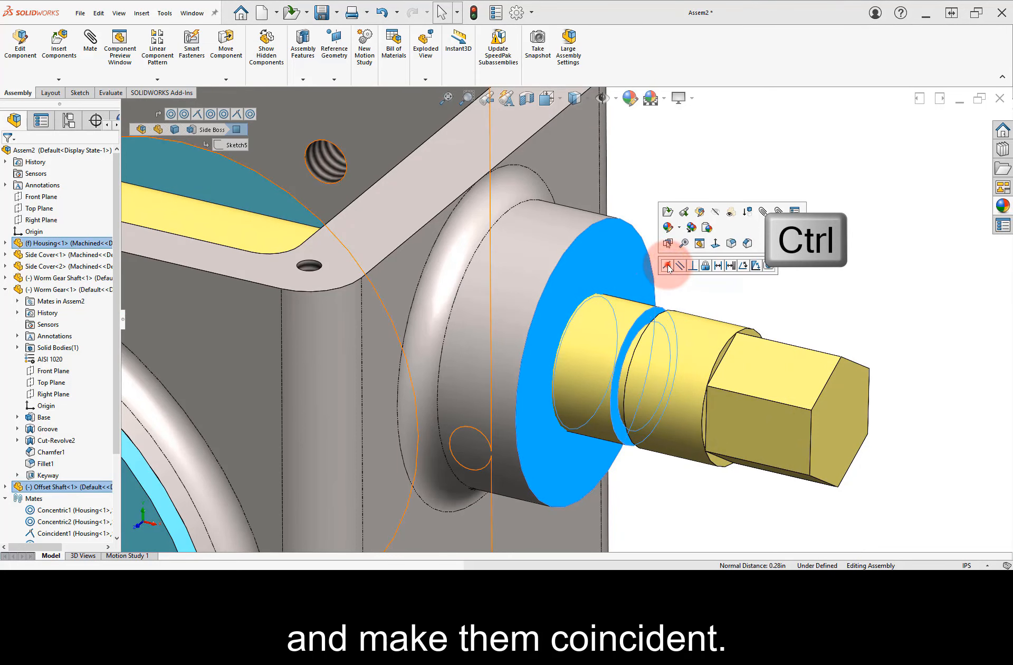
pyautogui.click(664, 239)
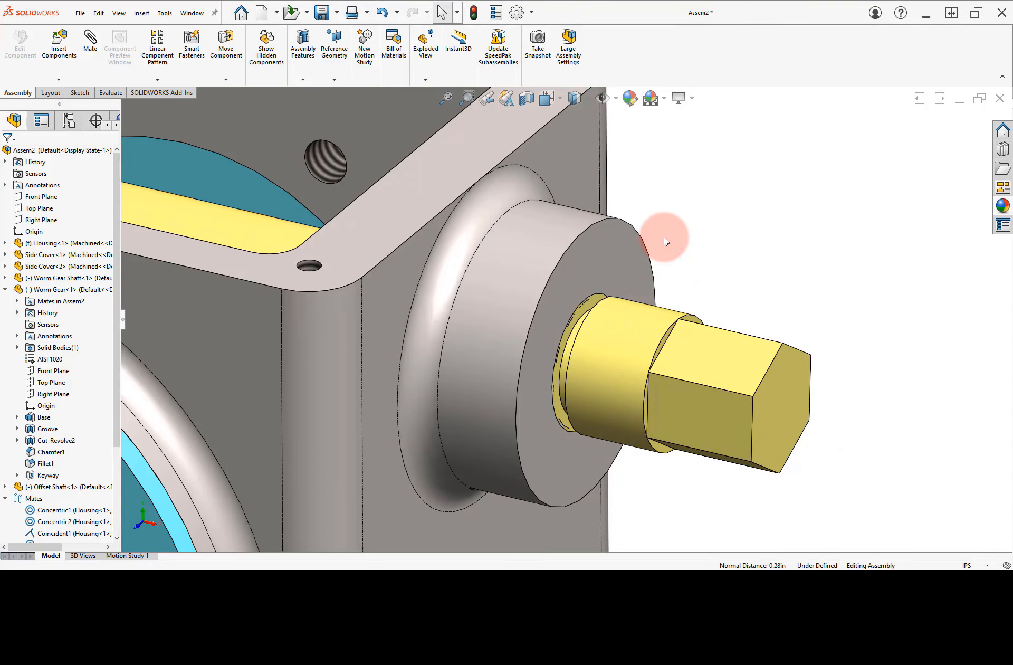
# - Insert the Top Cover part and place it just above the housing's open top
pyautogui.scroll(5, 664, 237)
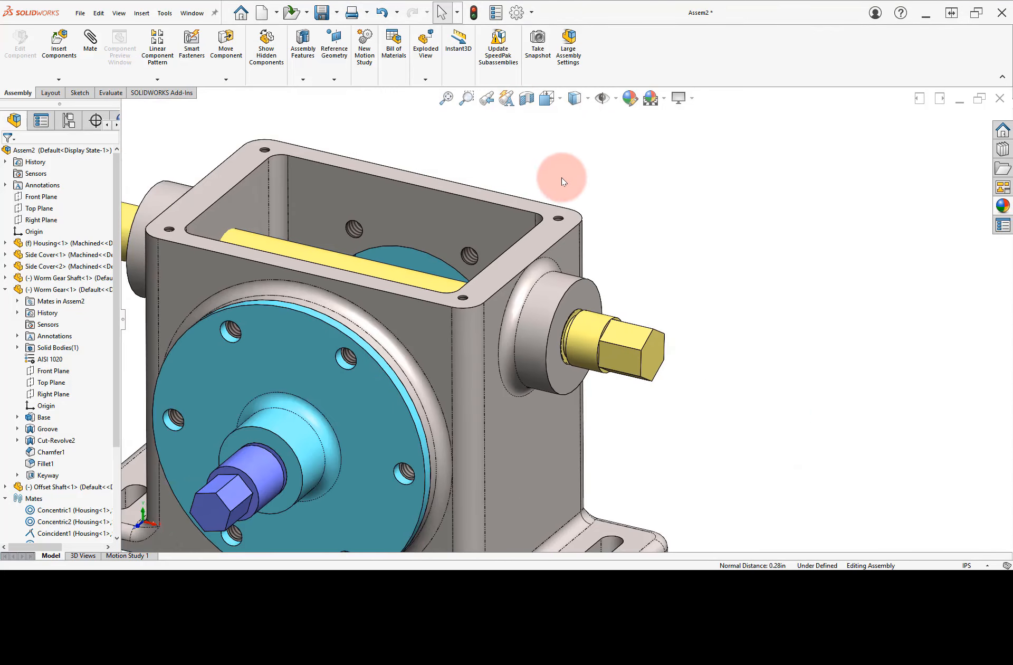
pyautogui.click(449, 105)
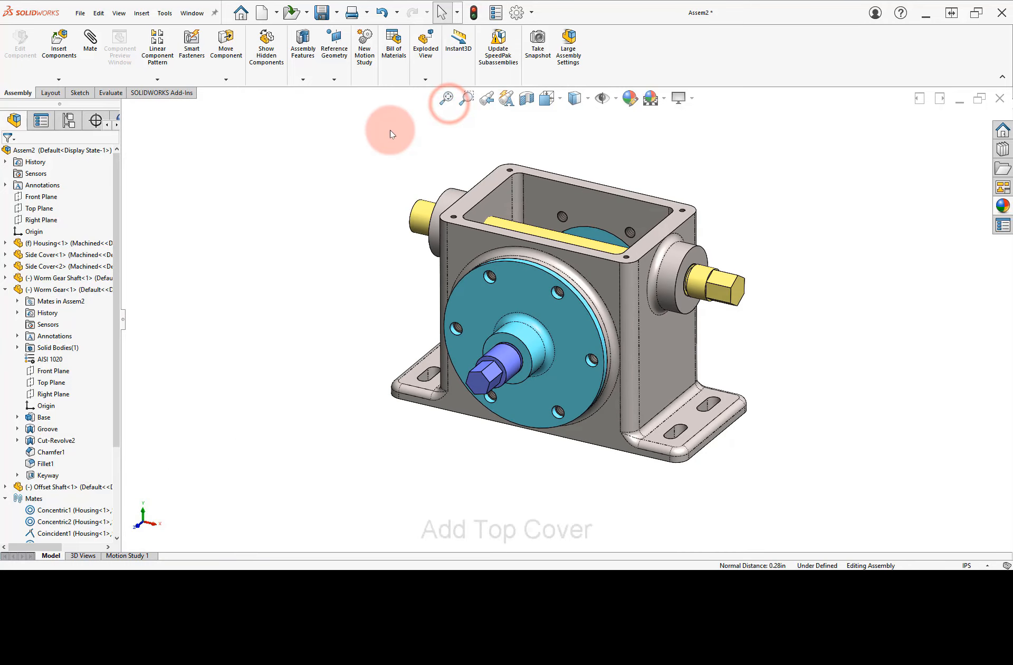
pyautogui.click(59, 50)
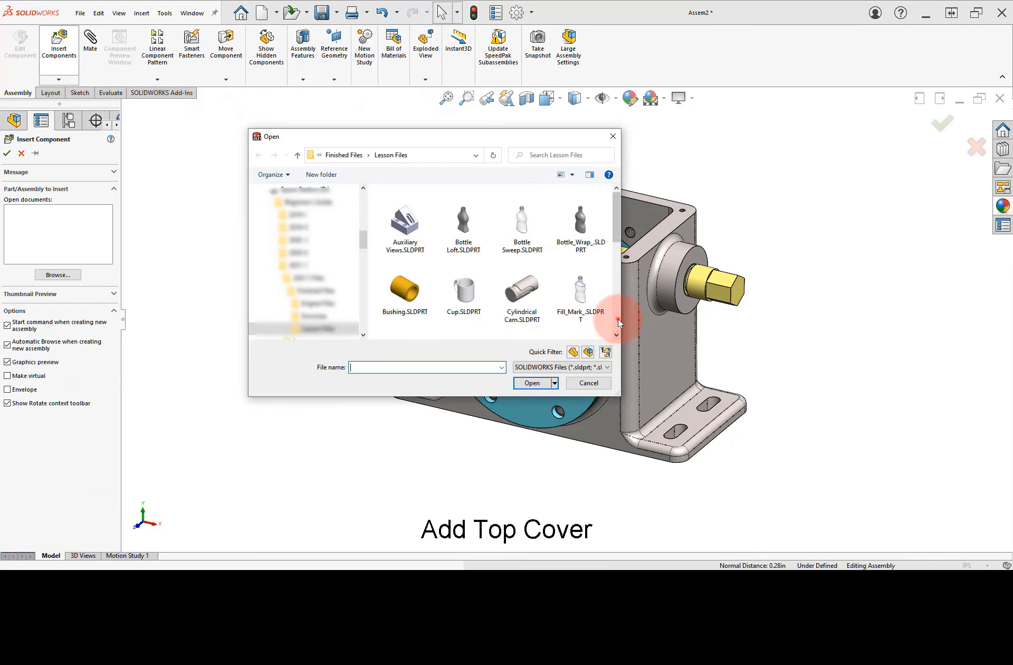
pyautogui.click(617, 321)
pyautogui.click(617, 323)
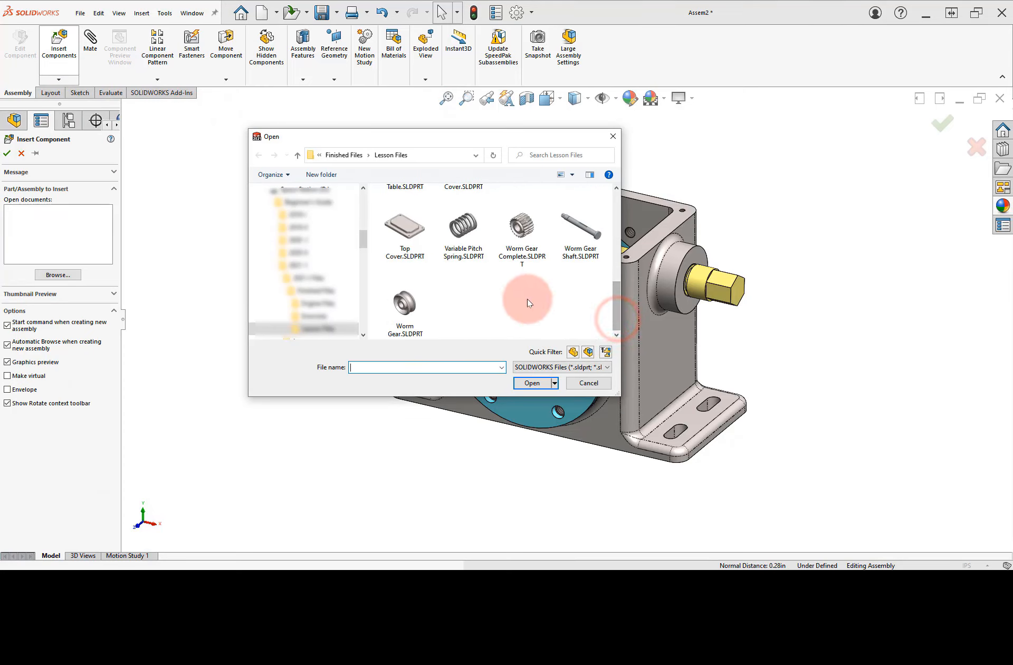
pyautogui.click(407, 226)
pyautogui.click(531, 383)
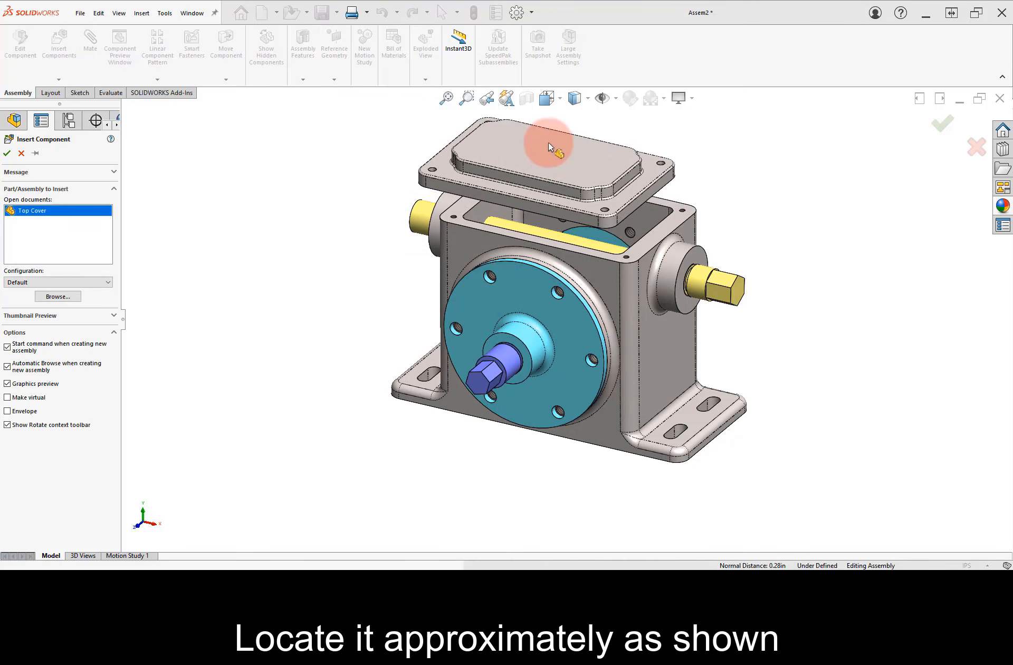
pyautogui.scroll(3, 551, 153)
pyautogui.scroll(-3, 557, 227)
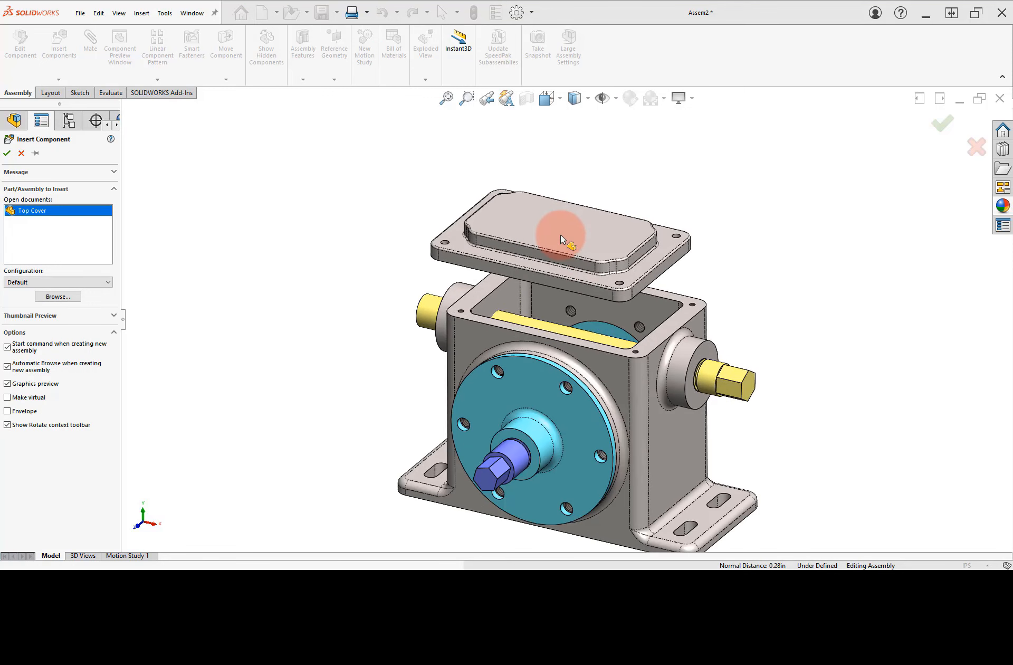
pyautogui.click(568, 248)
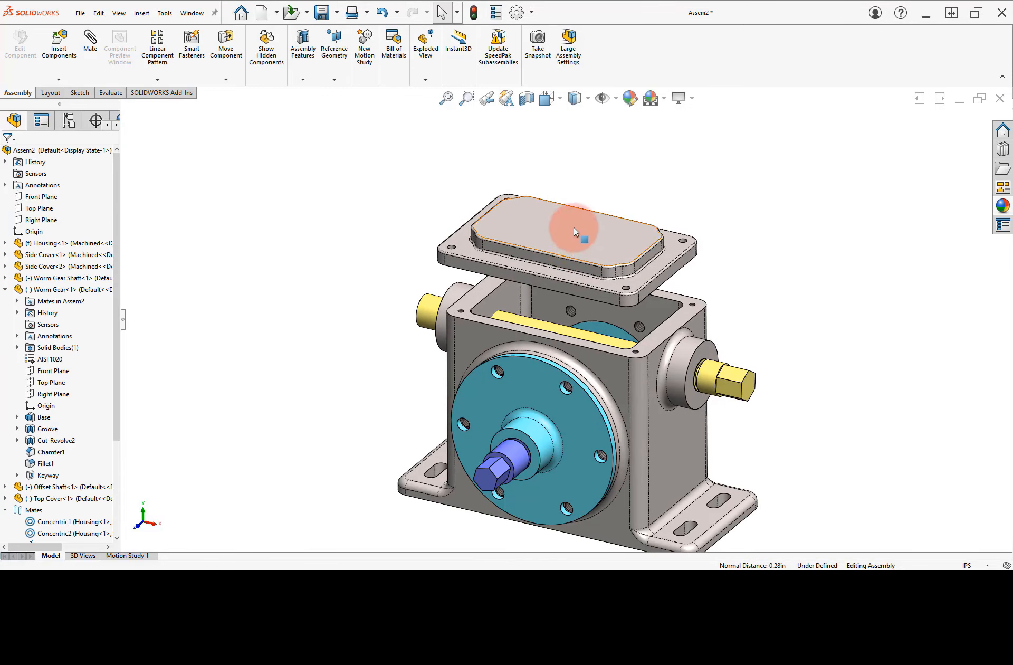
# - Recolor the Top Cover component light green (RGB 128, 255, 128) at component level
pyautogui.click(569, 232)
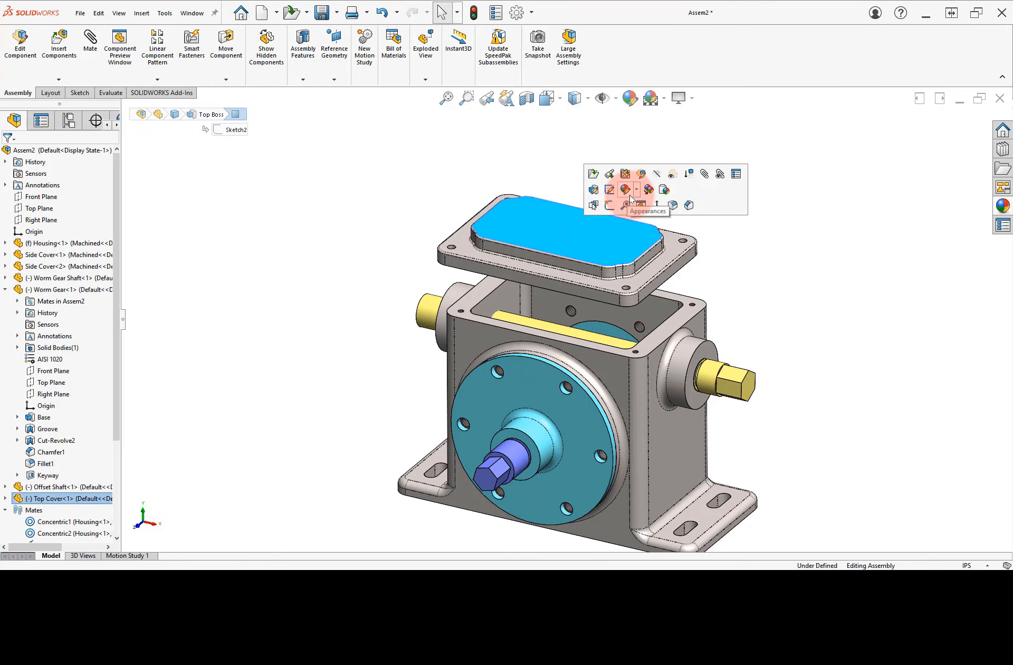
pyautogui.click(635, 191)
pyautogui.click(634, 214)
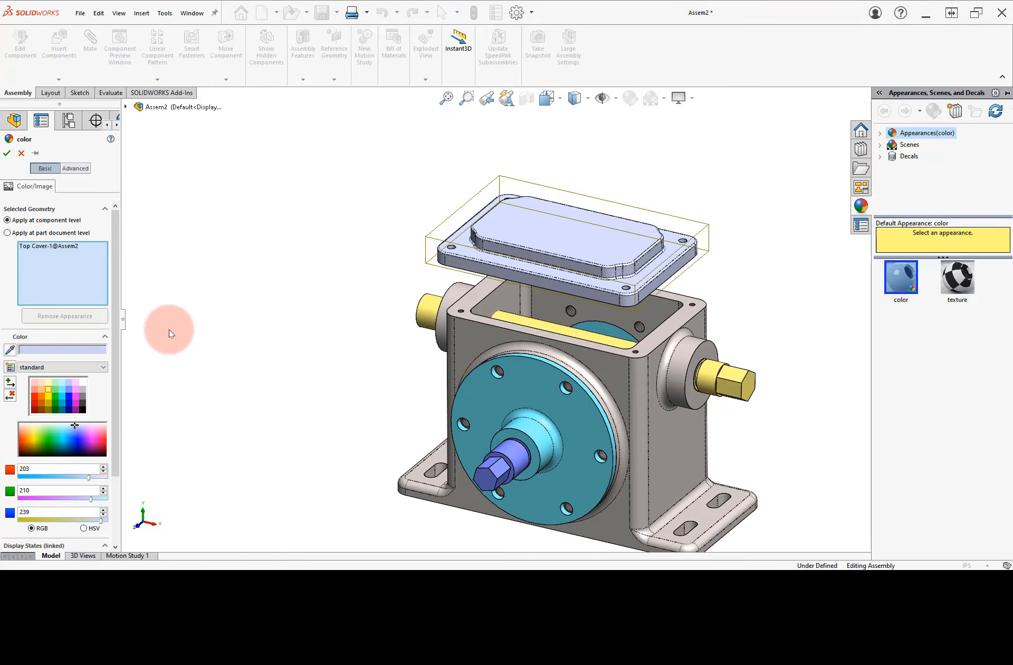
pyautogui.click(55, 389)
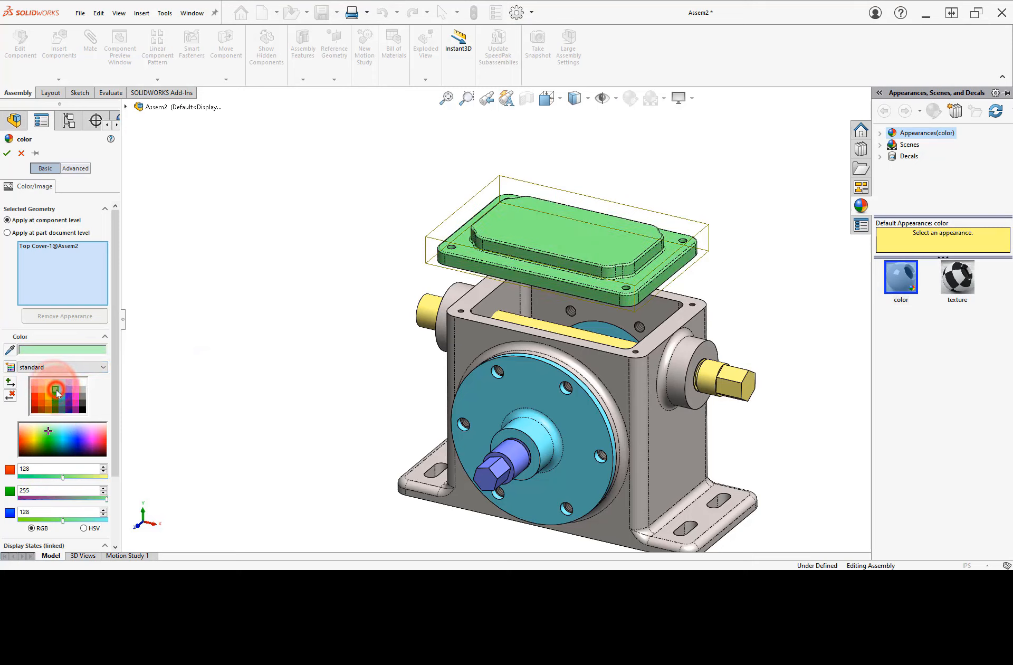
pyautogui.click(7, 153)
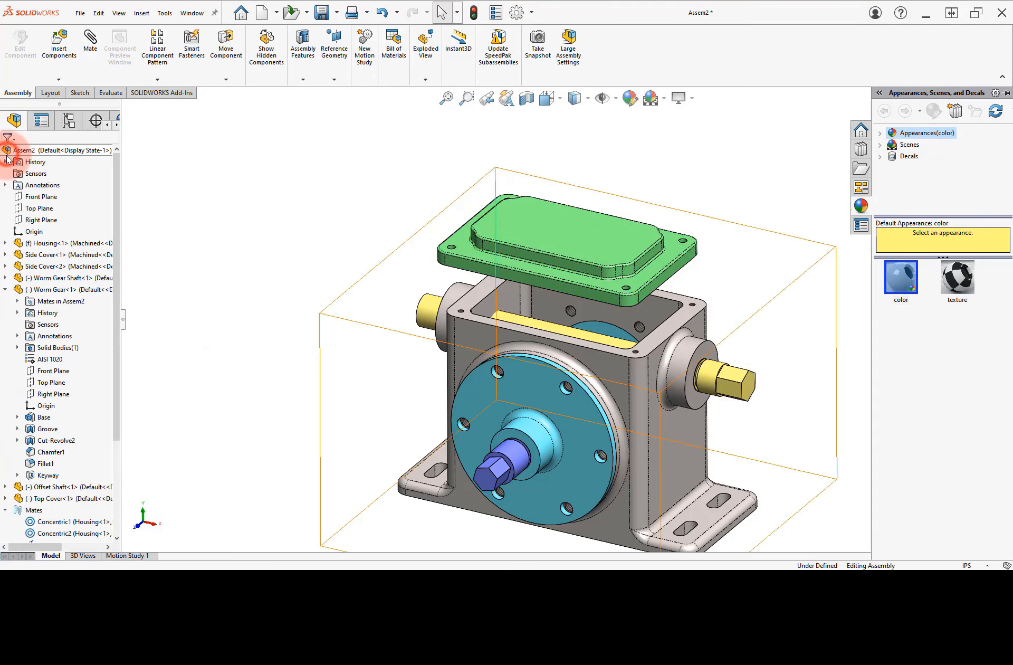
pyautogui.click(346, 265)
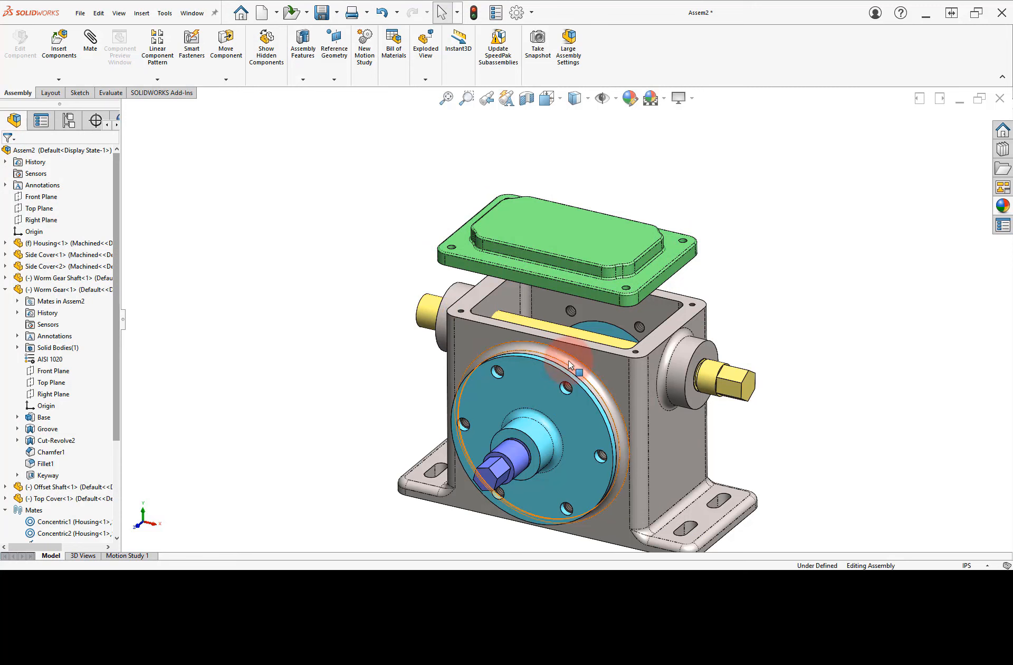
# - Add a concentric mate between the top cover's front corner clearance hole and the matching tapped hole in the housing's top rim
pyautogui.scroll(-4, 628, 356)
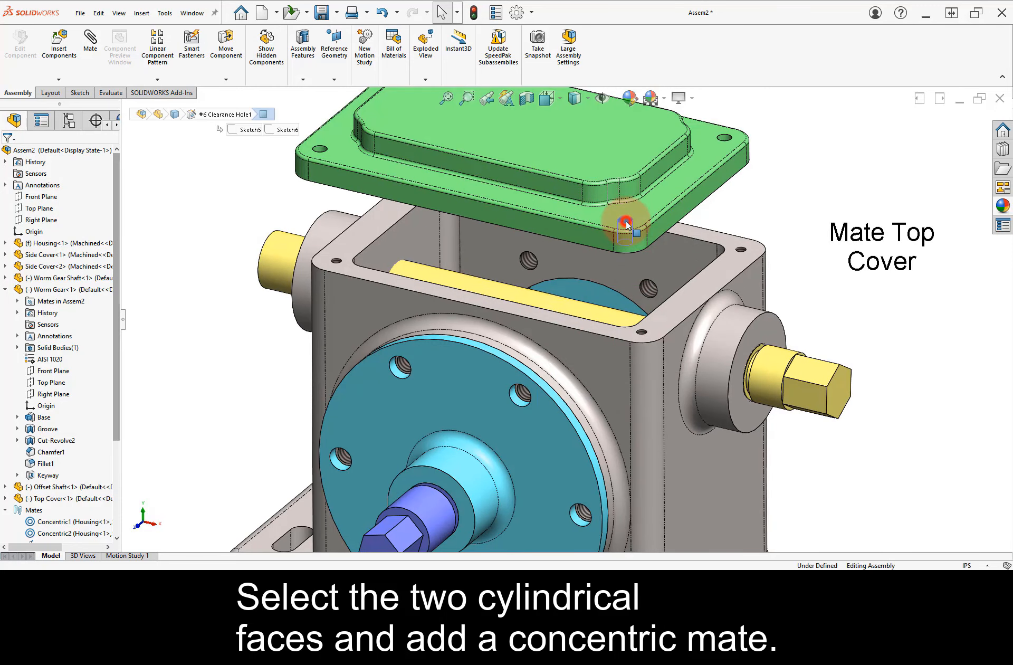
pyautogui.click(625, 224)
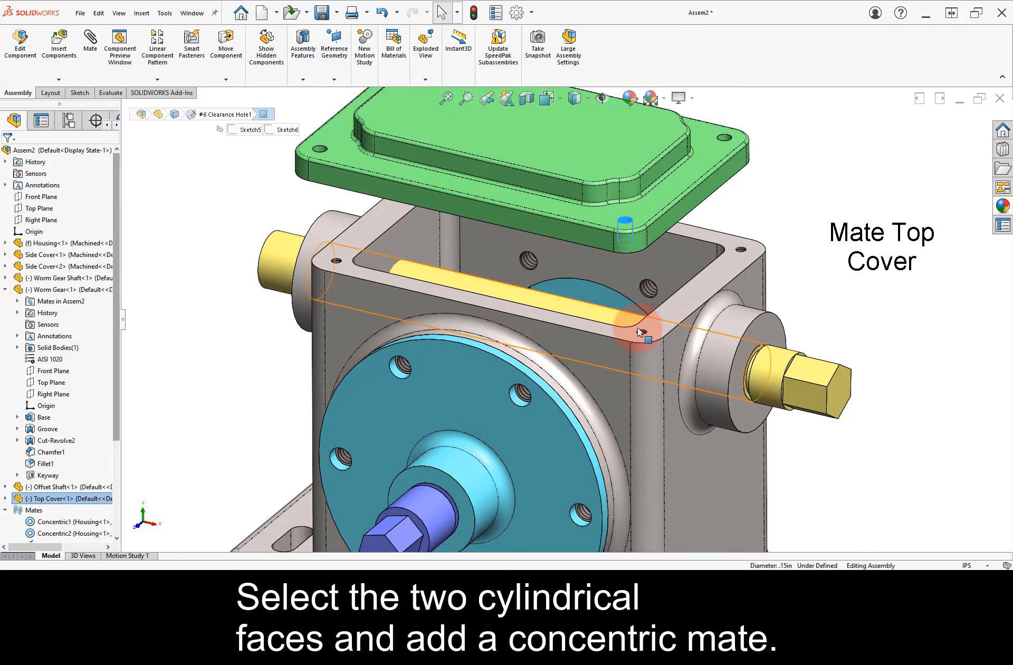
pyautogui.press('ctrl')
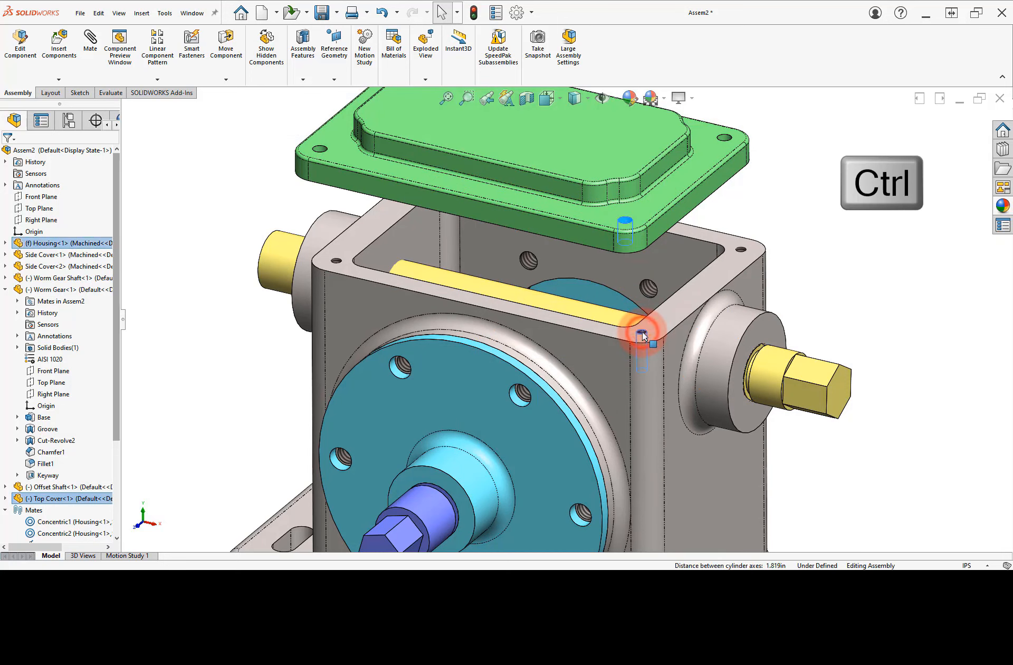
pyautogui.keyDown('ctrl'); pyautogui.click(642, 335); pyautogui.keyUp('ctrl')
pyautogui.click(710, 323)
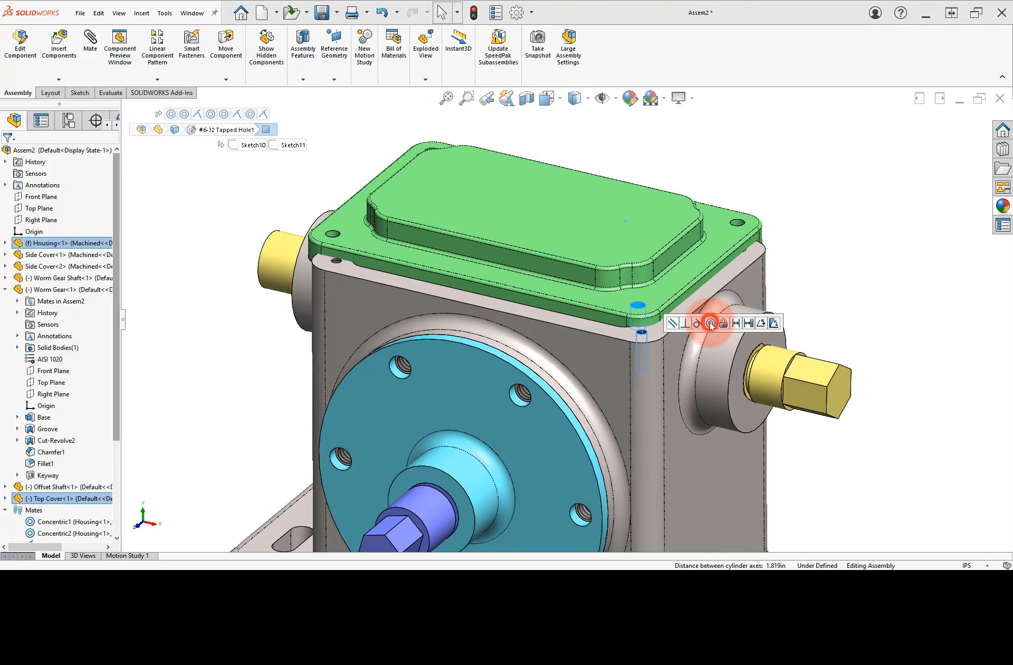
pyautogui.click(815, 317)
# - Lift the top cover off the housing and add a coincident mate between its hidden underside face and the housing's top rim face
pyautogui.click(755, 262)
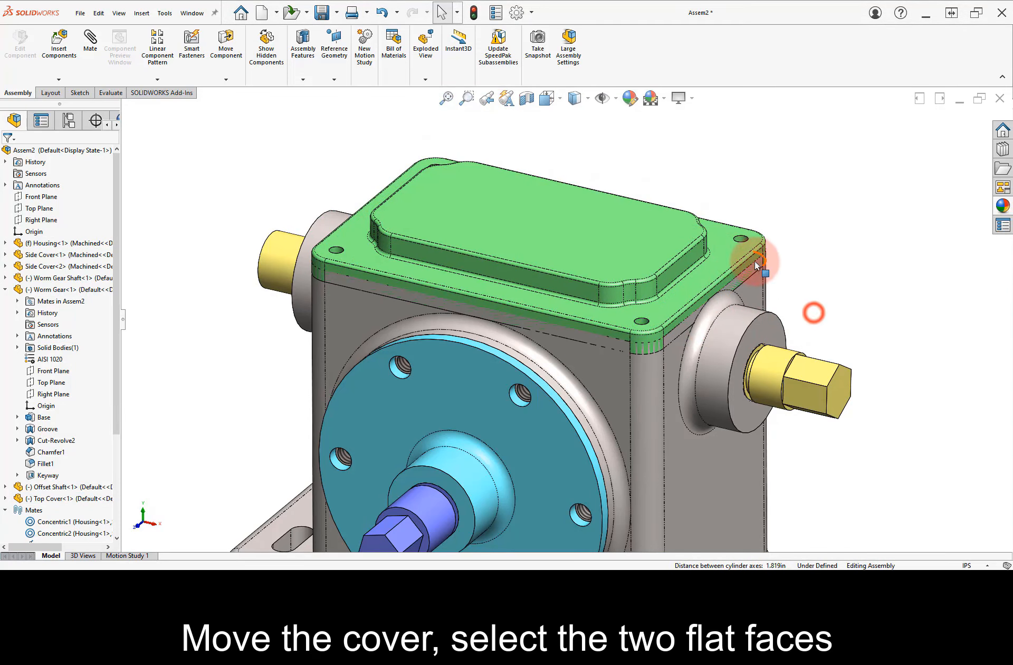
pyautogui.moveTo(739, 258); pyautogui.dragTo(719, 195)
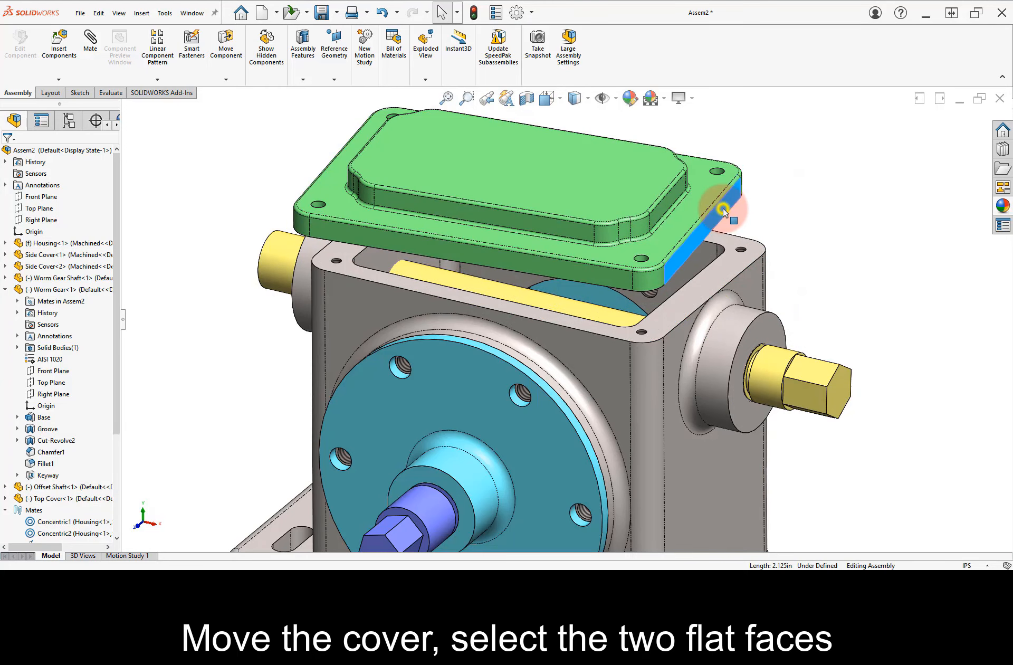
pyautogui.rightClick(722, 210)
pyautogui.click(730, 196)
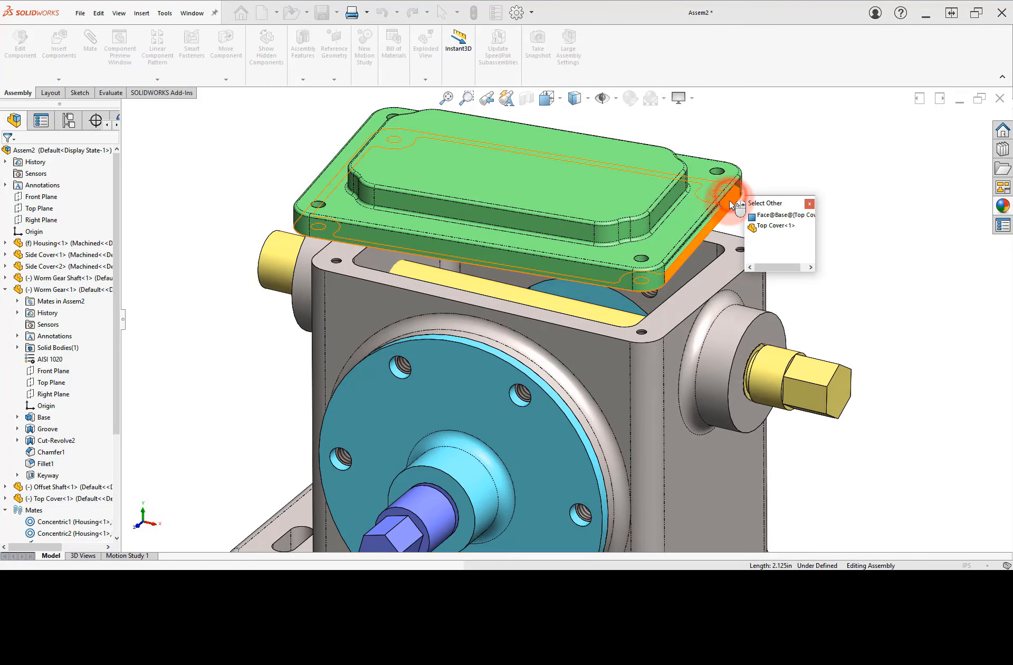
pyautogui.keyDown('ctrl'); pyautogui.click(728, 203); pyautogui.keyUp('ctrl')
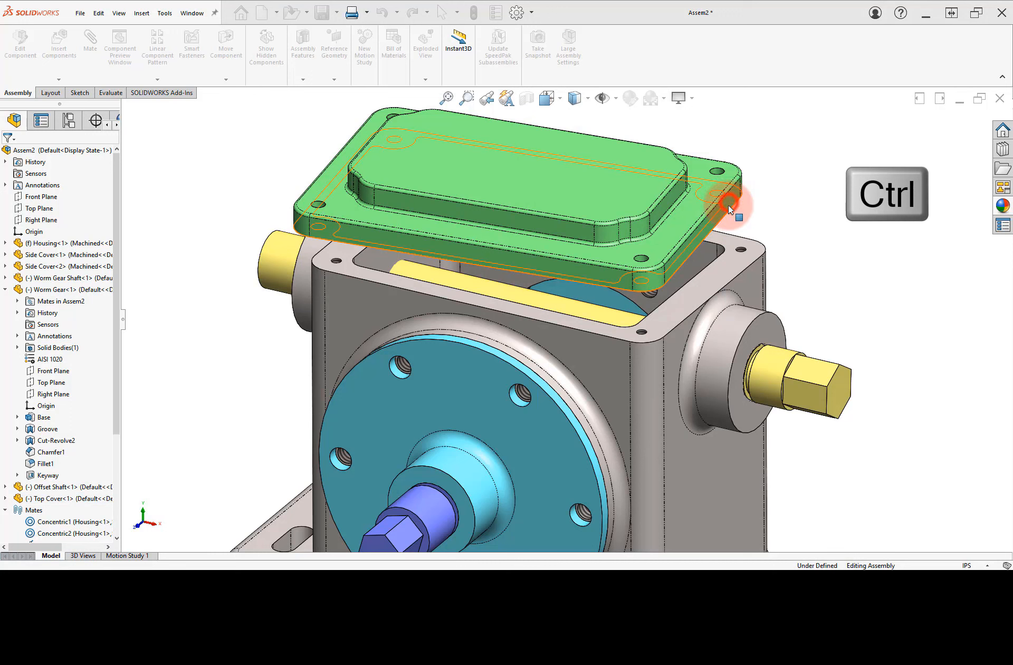
pyautogui.keyDown('ctrl'); pyautogui.click(722, 270); pyautogui.keyUp('ctrl')
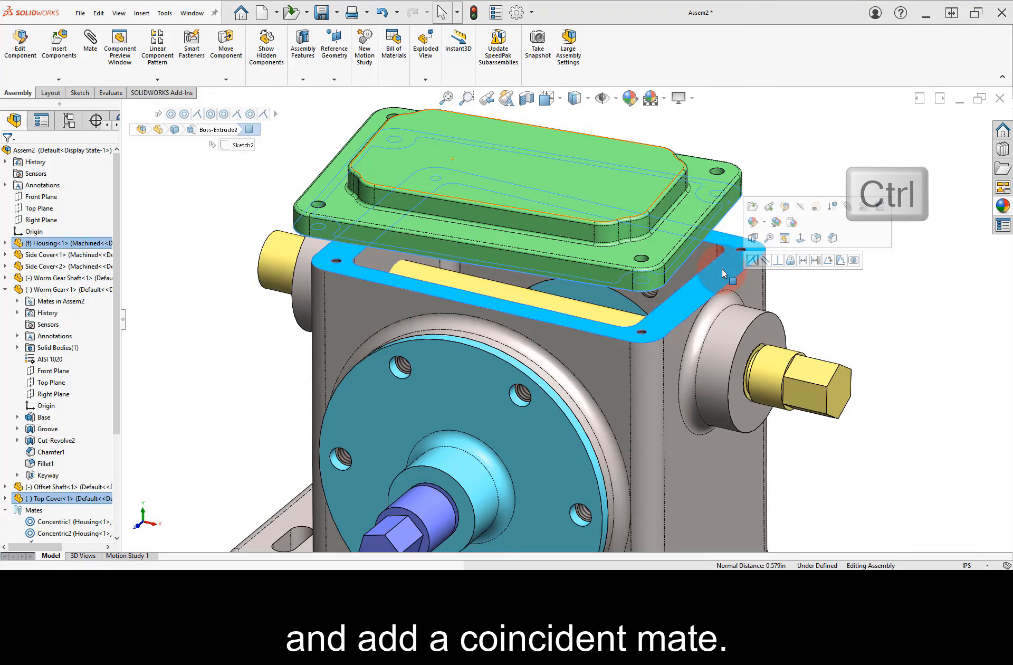
pyautogui.click(752, 260)
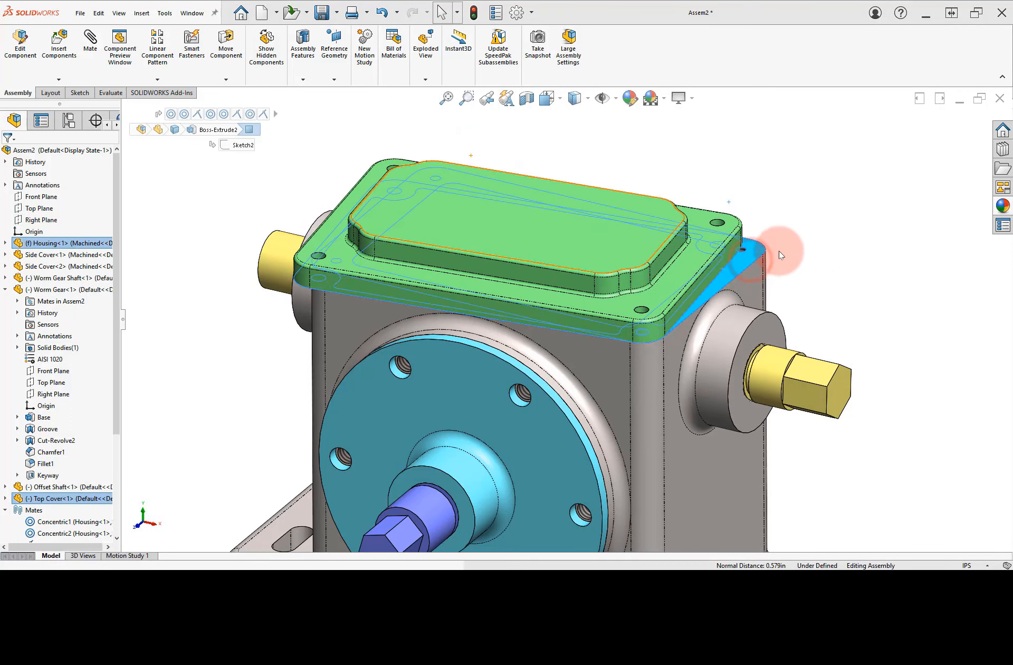
pyautogui.click(775, 211)
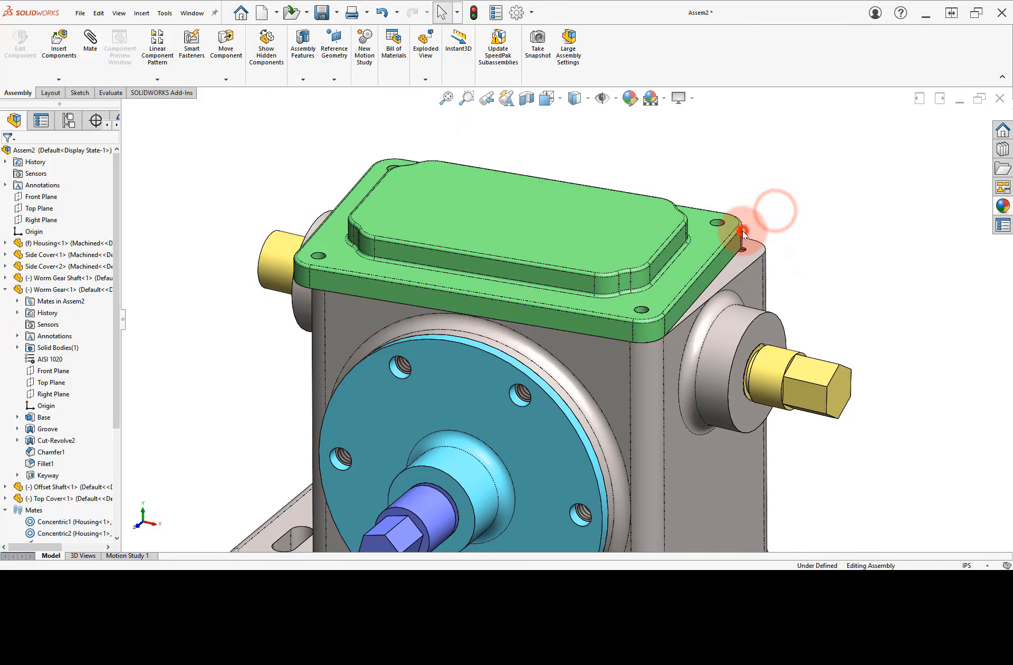
# - Swivel the top cover slightly and add a parallel mate between its side face and the housing's side face next to the offset shaft
pyautogui.moveTo(736, 227)
pyautogui.mouseDown()
pyautogui.moveTo(787, 266)
pyautogui.moveTo(733, 226)
pyautogui.mouseUp()
pyautogui.click(725, 248)
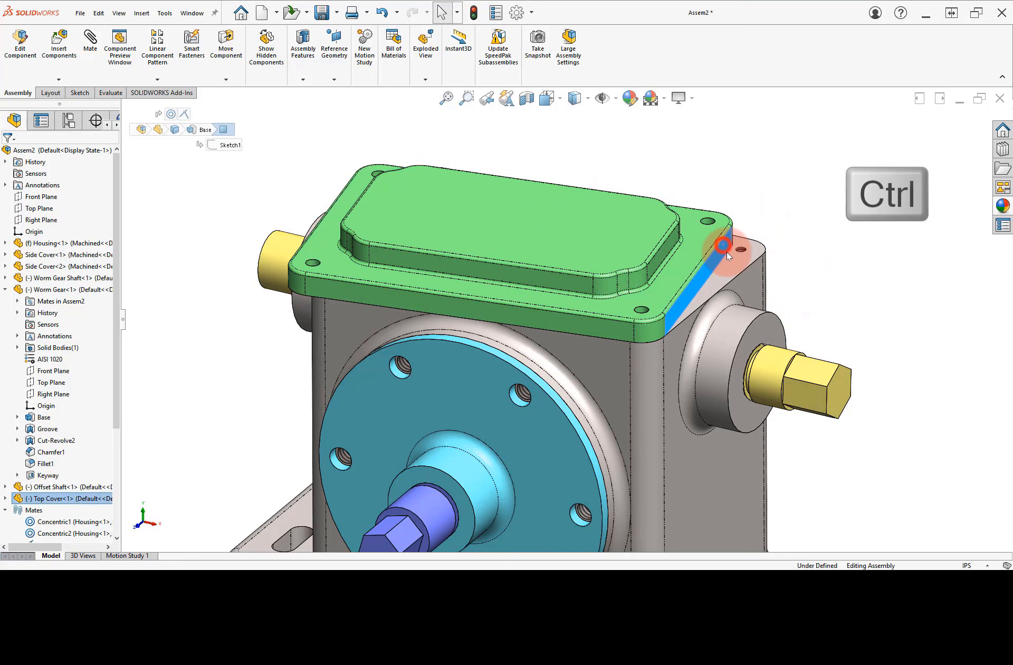
pyautogui.keyDown('ctrl'); pyautogui.click(758, 287); pyautogui.keyUp('ctrl')
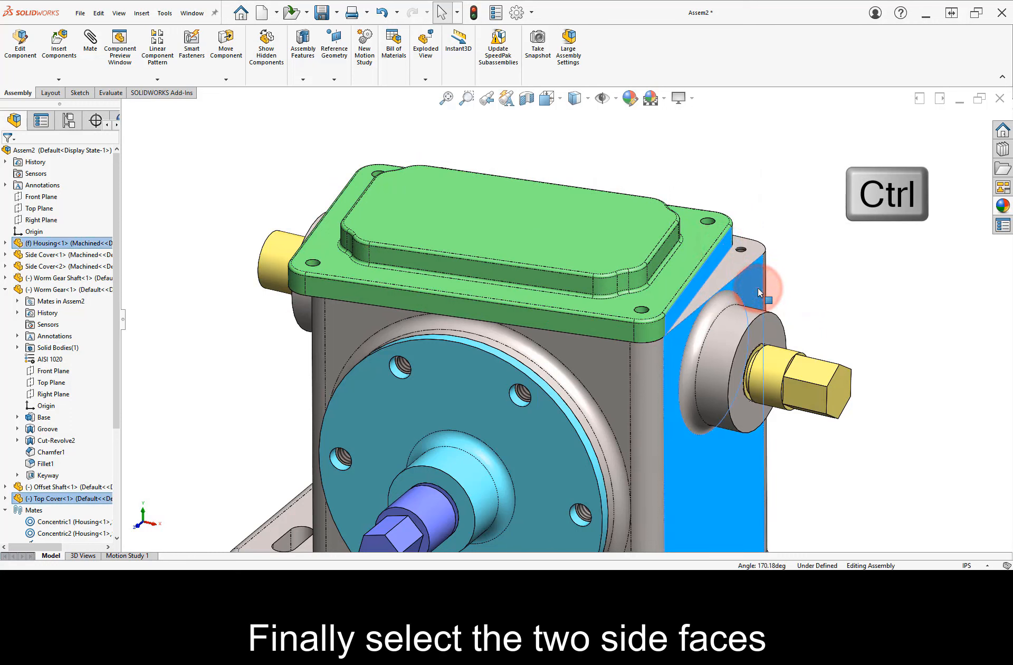
pyautogui.click(796, 277)
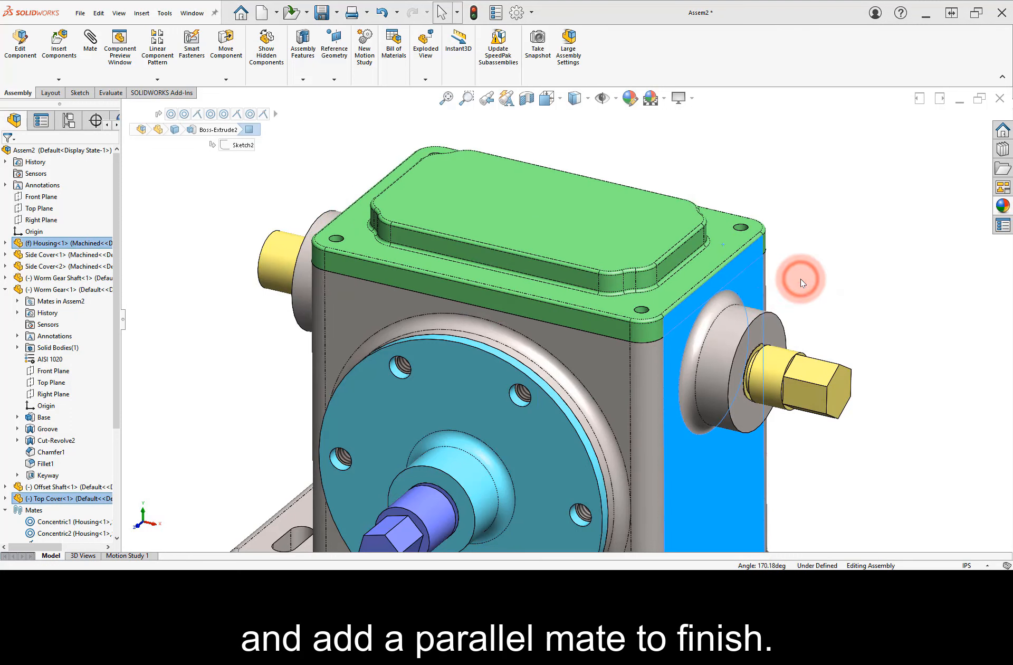
pyautogui.moveTo(789, 253); pyautogui.dragTo(823, 230, button='right')
pyautogui.moveTo(714, 268); pyautogui.dragTo(685, 235, button='middle')
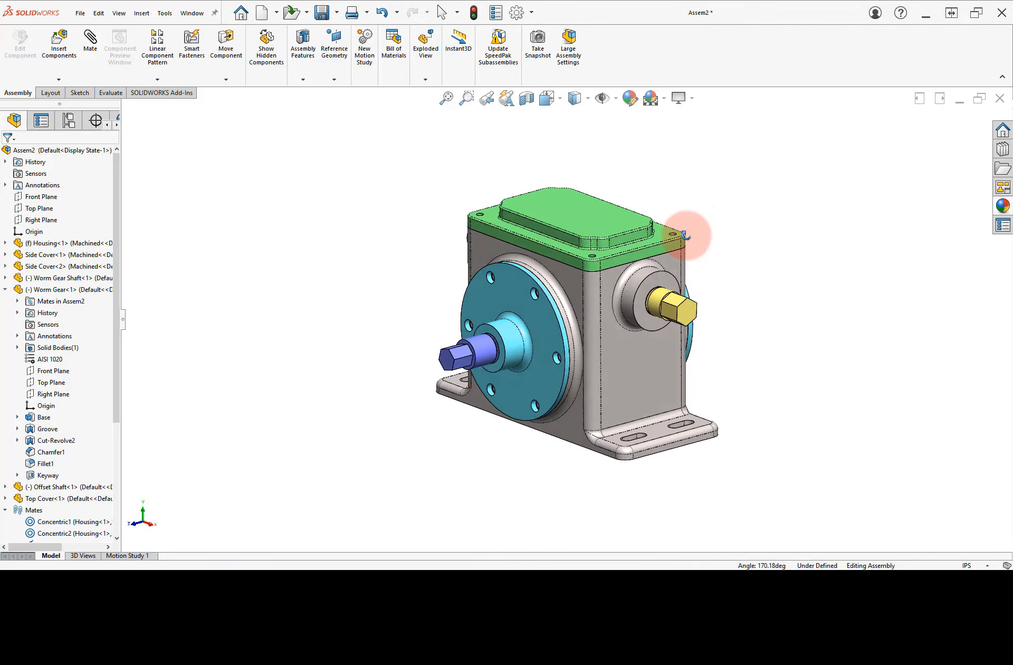